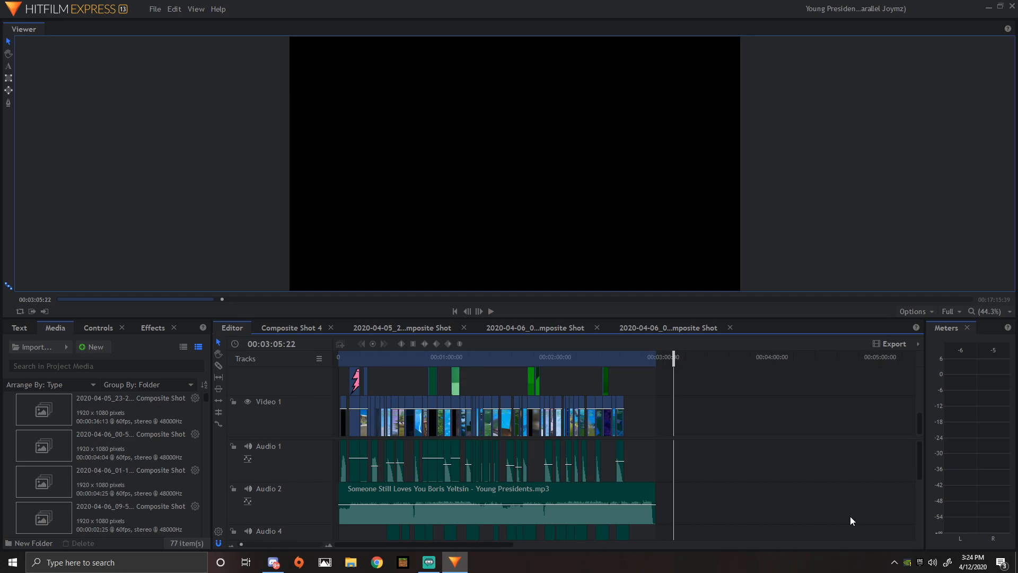
Step: Import the green-screen plane clip 2020-04-06_21-26-41 from the Captures folder into the project media
left_click(44, 346)
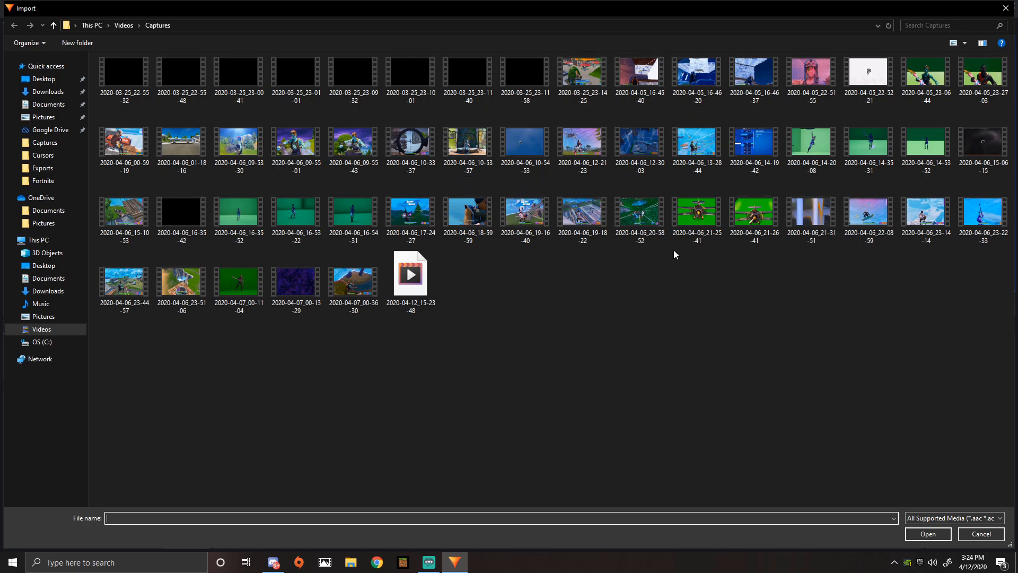
left_click(764, 237)
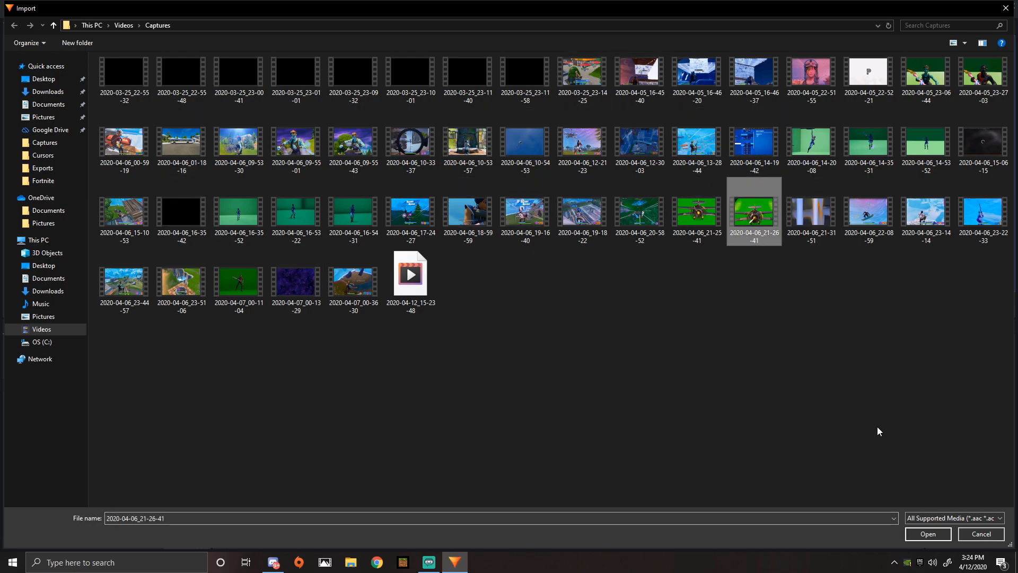
left_click(928, 533)
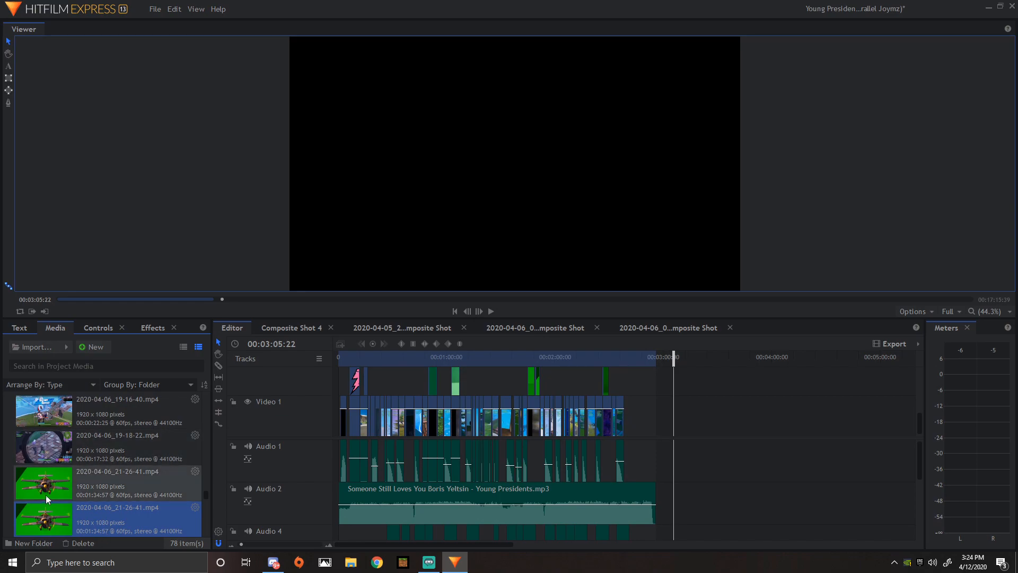
scroll(46, 495, "up", 10)
scroll(58, 460, "down", 10)
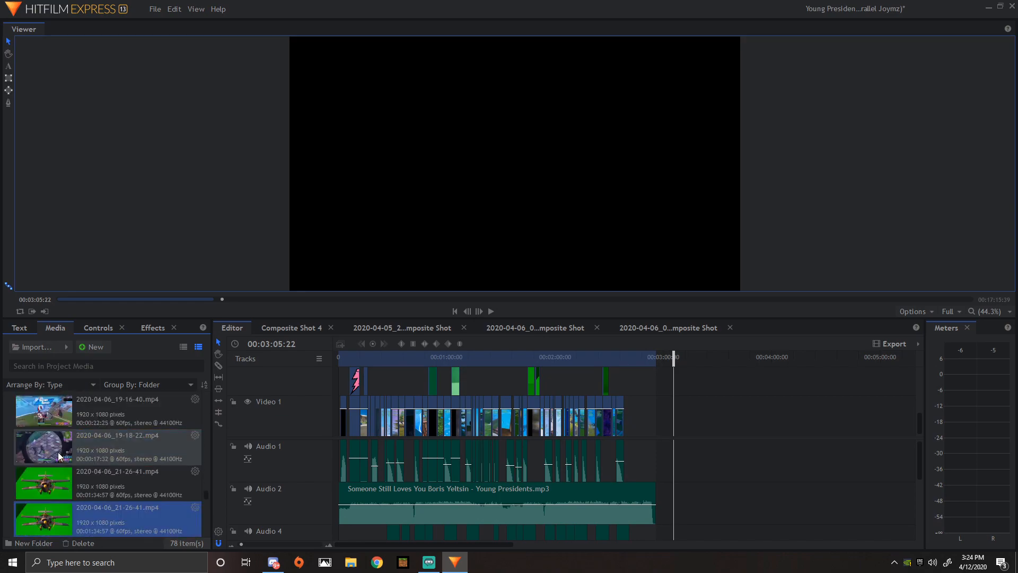
Step: Import the background clip 2020-04-06_21-31-51 and place it on Video 1 in the empty area past the music's end
left_click(57, 348)
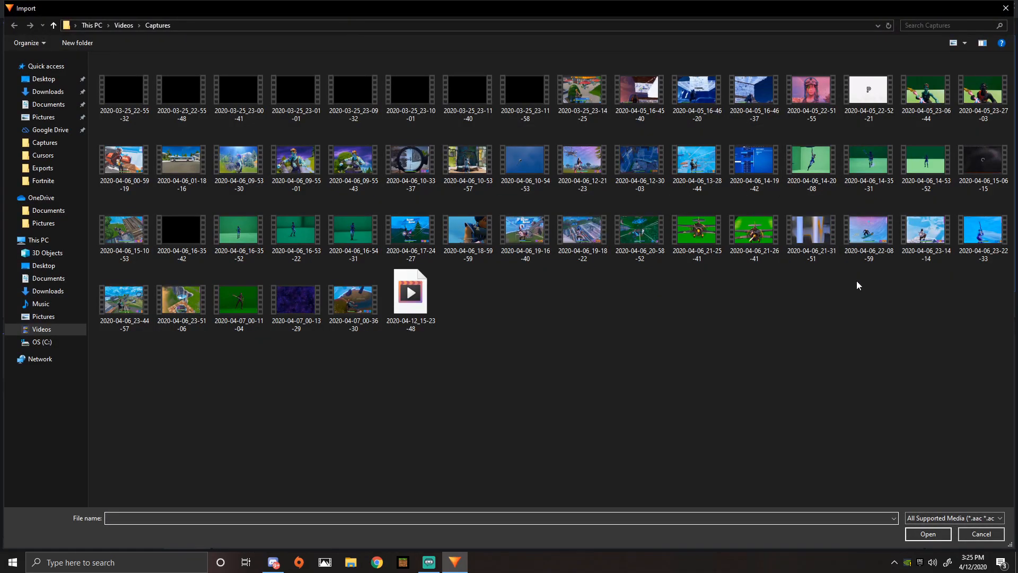
left_click(819, 237)
left_click(928, 534)
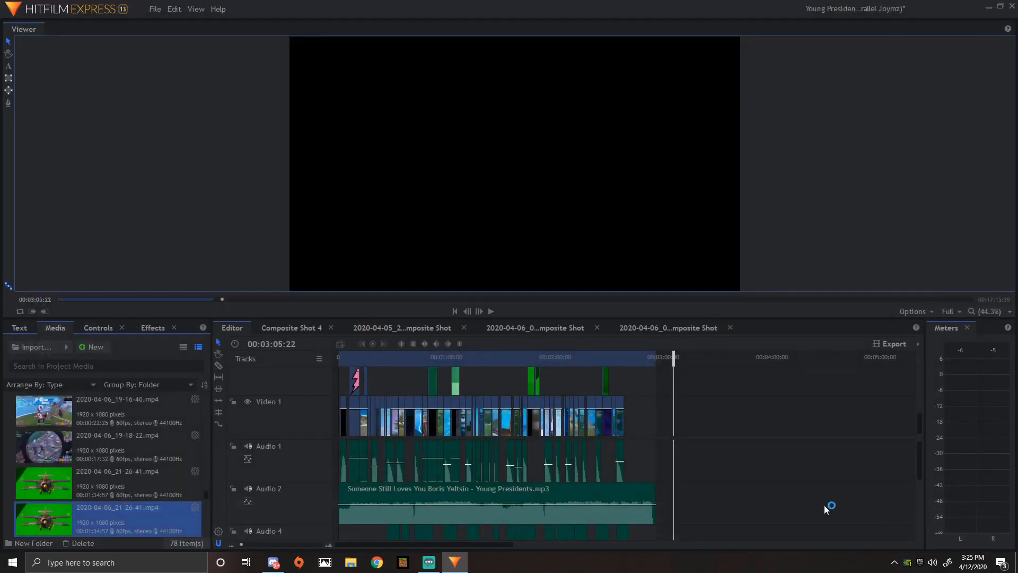
left_click_drag(24, 524, 680, 433)
left_click_drag(674, 356, 707, 357)
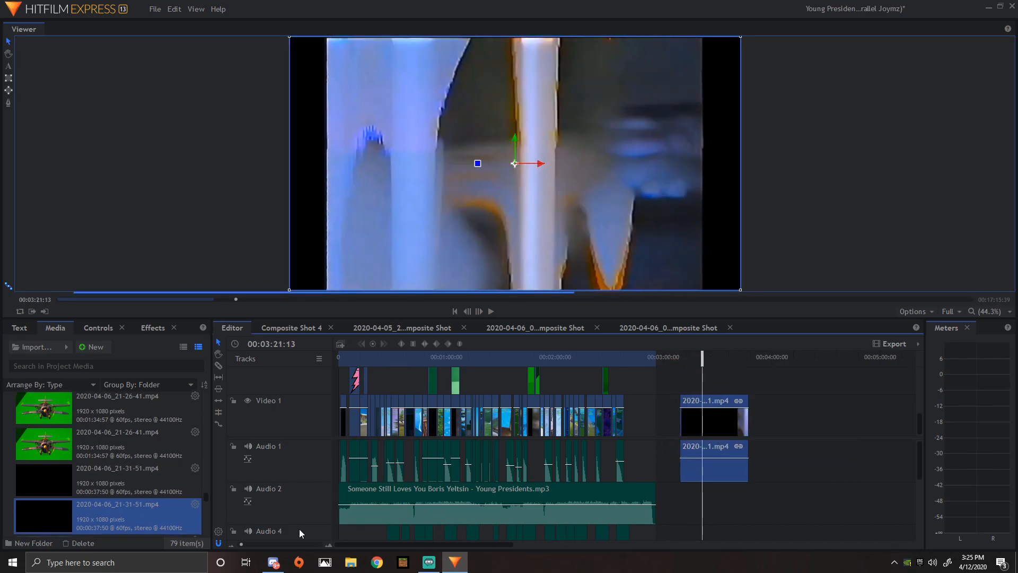
Step: Trim the 2020-04-06_21-31-51 clip to start at about 00:03:17 and end at about 00:03:39
left_click_drag(242, 544, 610, 487)
left_click_drag(629, 359, 417, 360)
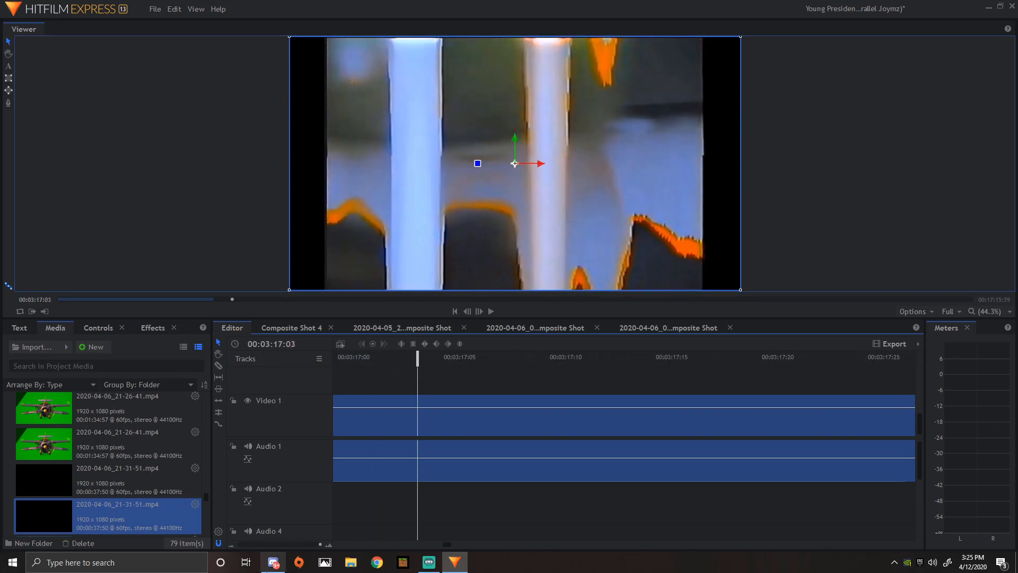
left_click_drag(319, 546, 246, 546)
left_click_drag(421, 403, 625, 406)
left_click_drag(248, 543, 242, 542)
left_click_drag(625, 359, 700, 365)
left_click_drag(728, 398, 706, 411)
mouse_move(702, 363)
left_mouse_down()
mouse_move(624, 364)
mouse_move(682, 365)
left_mouse_up()
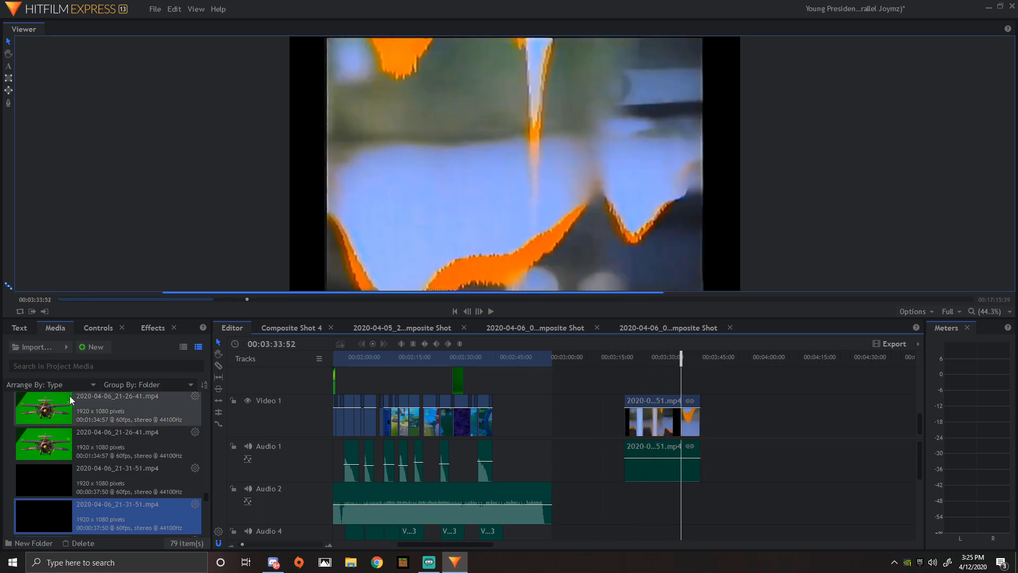
Step: Place the 2020-04-06_21-26-41 clip on Video 1 after the background clip and unlink its audio from the video
left_click_drag(43, 437, 721, 423)
left_click_drag(682, 358, 674, 395)
right_click(728, 400)
left_click(713, 386)
right_click(713, 400)
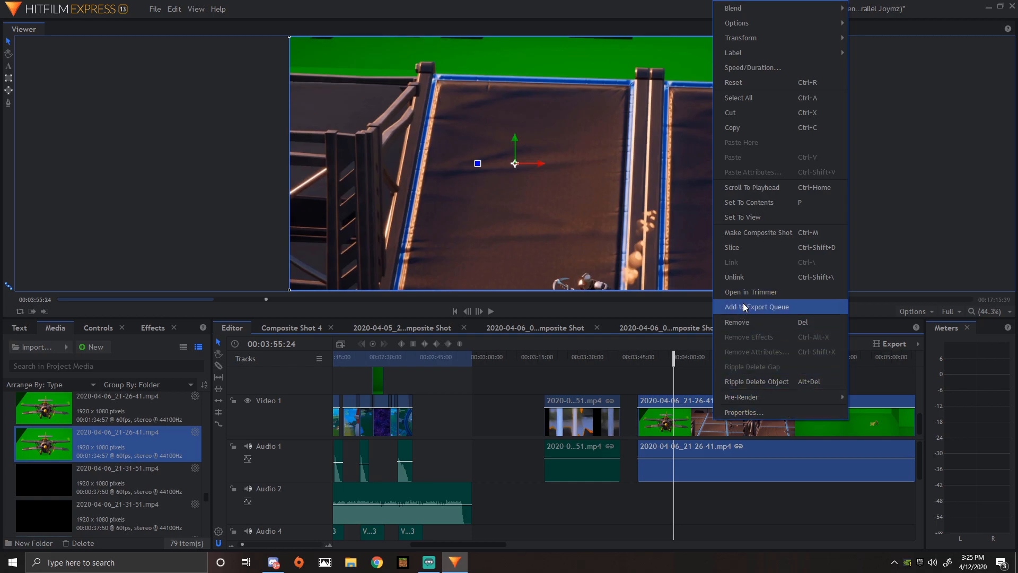
left_click(751, 274)
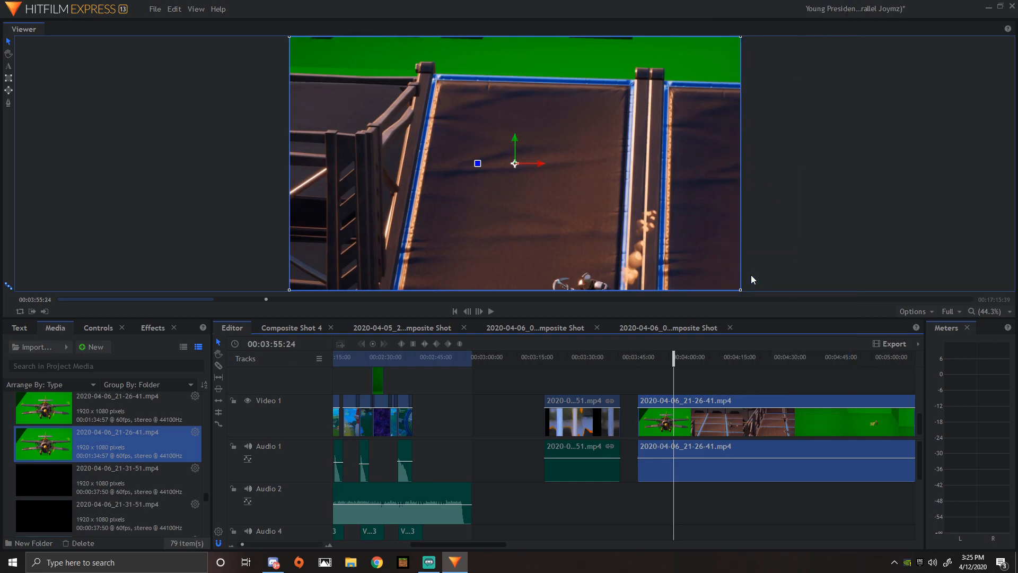
left_click(681, 377)
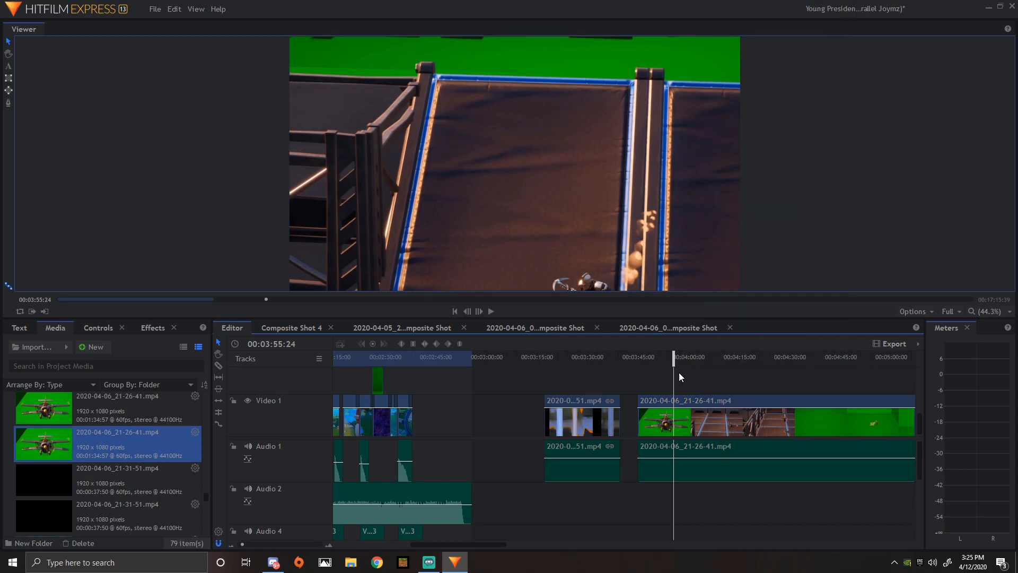
Step: Remove the plane clip's unlinked audio from Audio 1
right_click(702, 446)
left_click(694, 376)
right_click(698, 455)
left_click(716, 422)
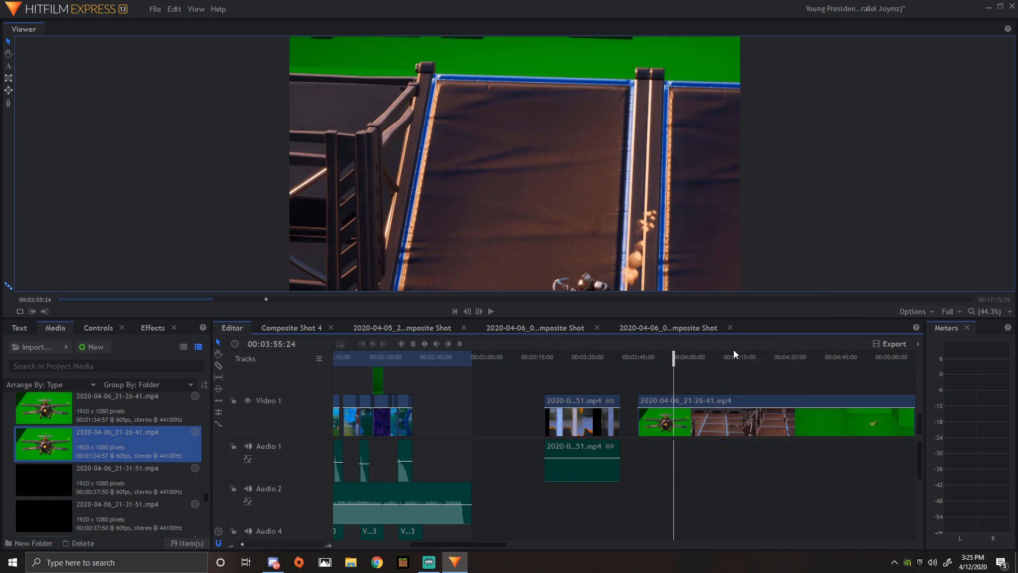
Step: Trim the plane clip to the section from 00:03:47:55 to 00:03:51:37 on the timeline
left_click_drag(676, 357, 658, 376)
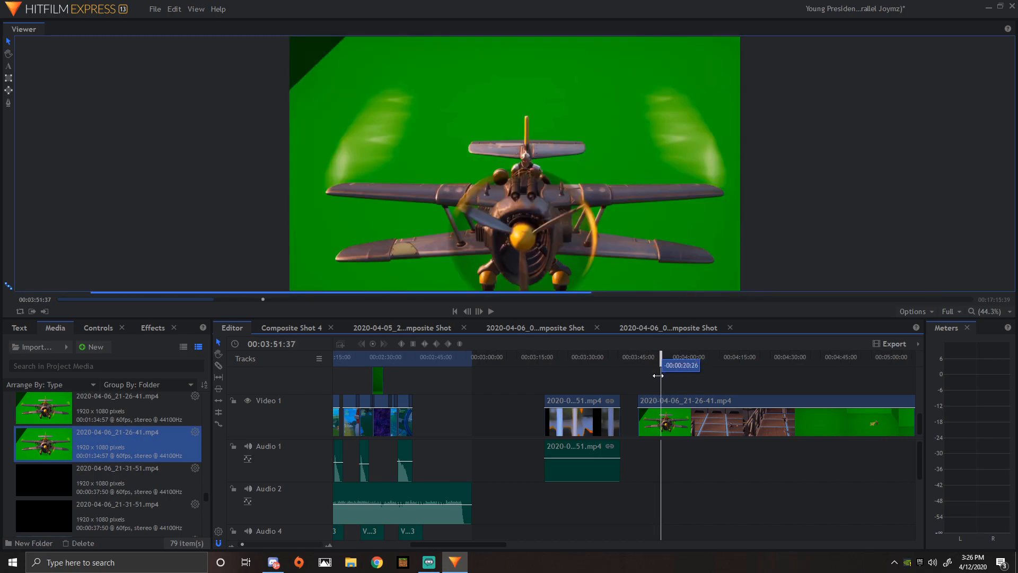
left_click_drag(241, 544, 238, 544)
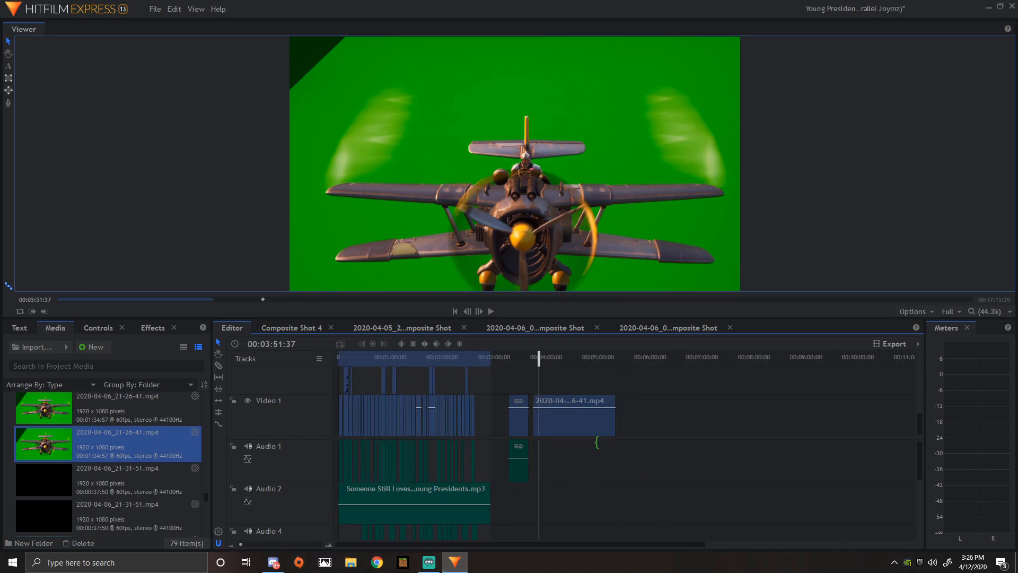
left_click_drag(615, 399, 538, 399)
left_click_drag(242, 545, 249, 544)
left_click_drag(620, 359, 601, 343)
left_click_drag(483, 399, 597, 402)
left_click_drag(252, 541, 239, 542)
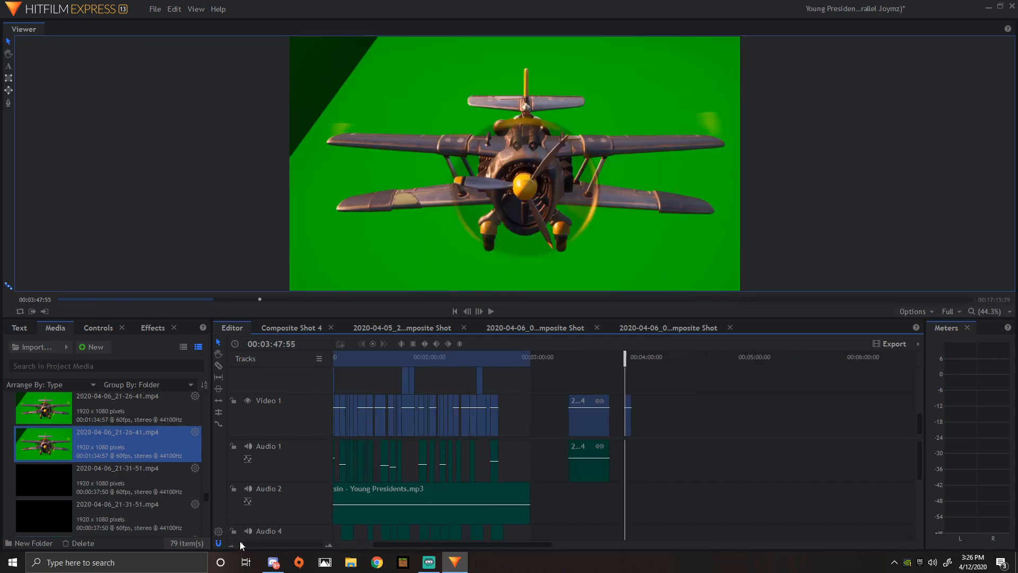
Step: Slow the plane clip down with the Rate Stretch tool, extending its end to about 00:04:00, and play it back
left_click(219, 423)
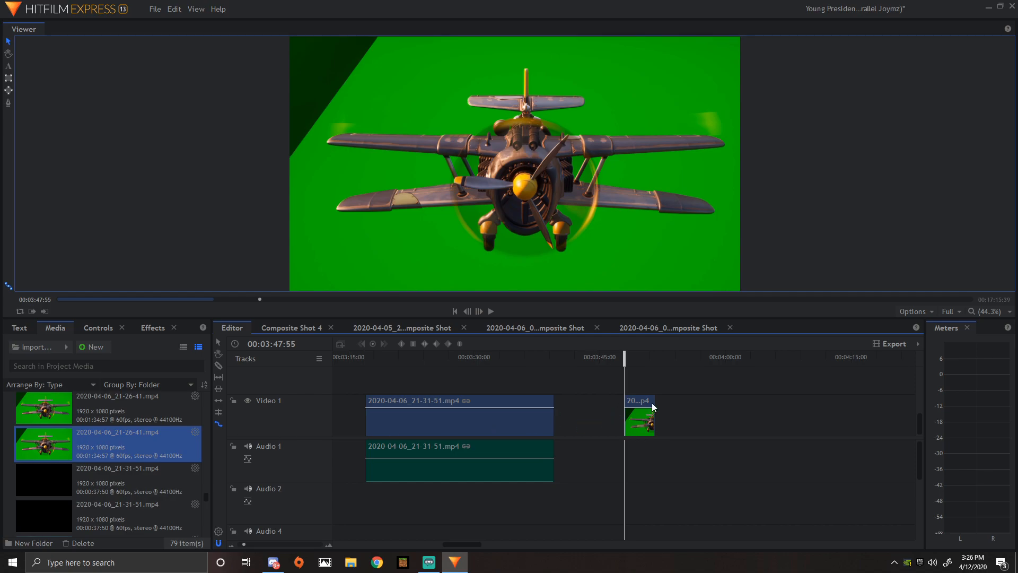
left_click_drag(659, 405, 731, 404)
left_click_drag(623, 358, 548, 355)
left_click(491, 312)
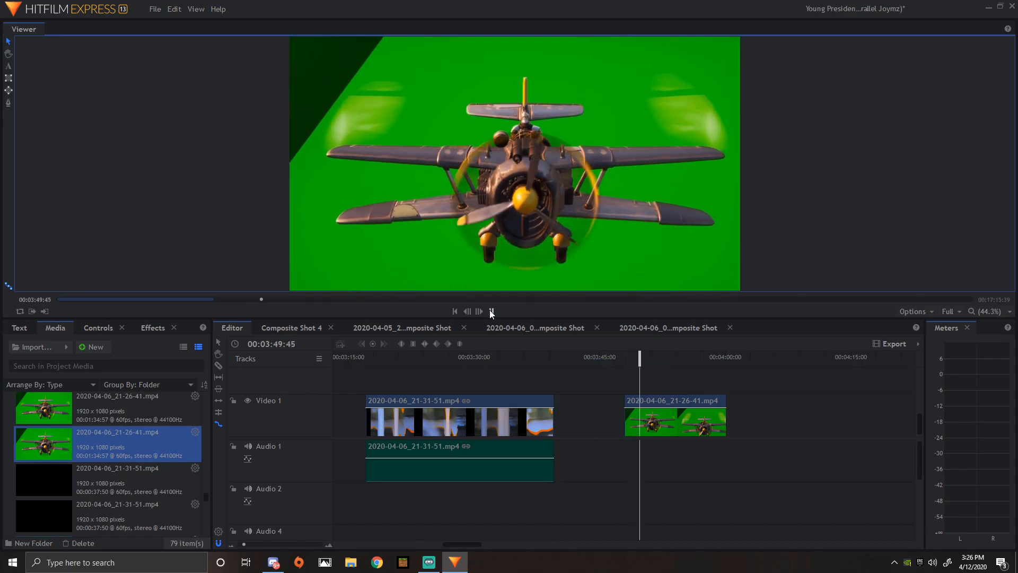
Step: Rate-stretch the plane clip to start at 00:03:48:41 and end at about 00:03:59, then preview its speed
left_click_drag(655, 358, 631, 360)
left_click(623, 401)
left_click_drag(621, 400, 631, 401)
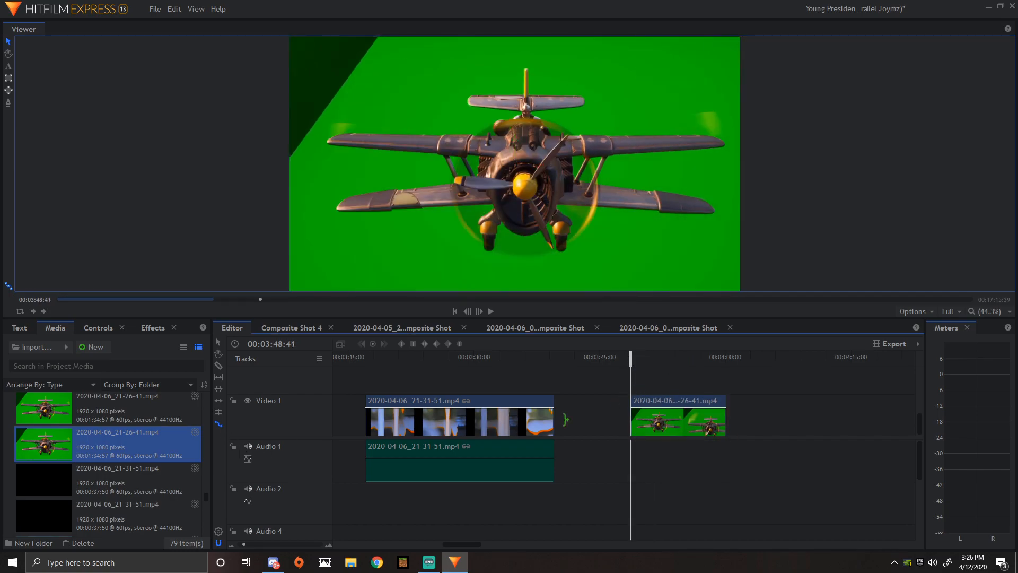
left_click_drag(729, 398, 715, 399)
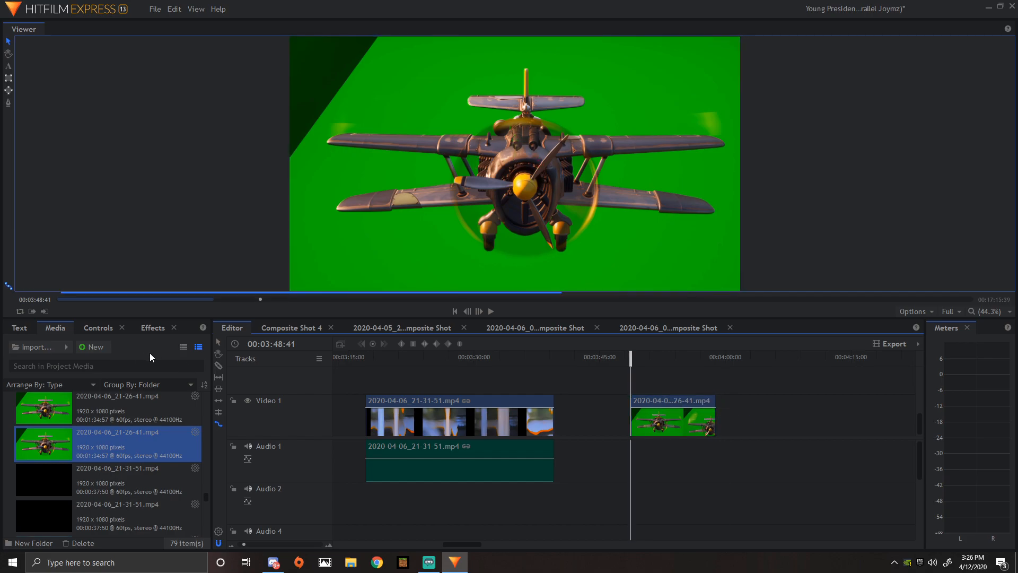
left_click(489, 312)
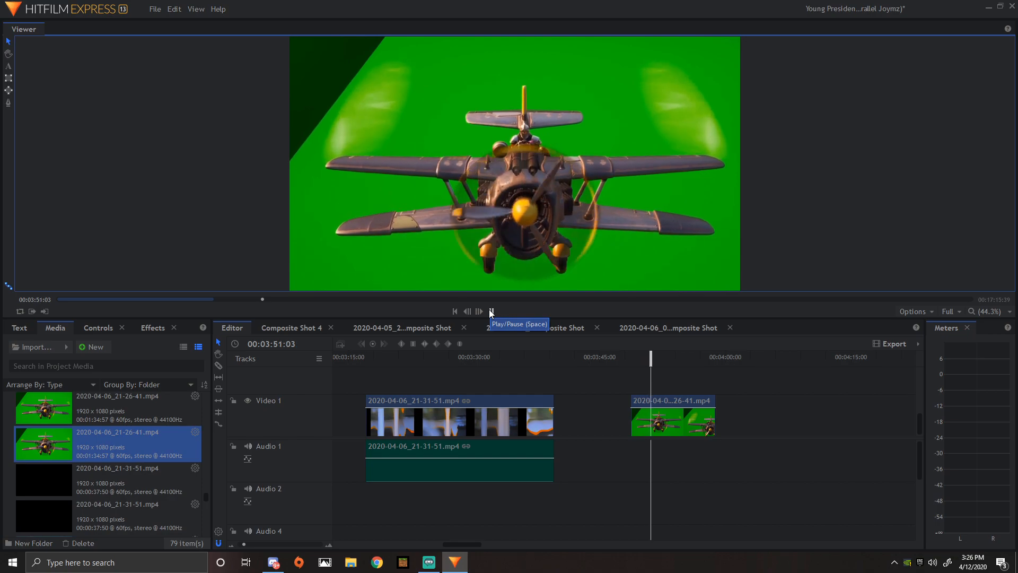
key("space")
Step: Find the Color Difference Key effect and apply it to the plane clip on Video 1
left_click(151, 327)
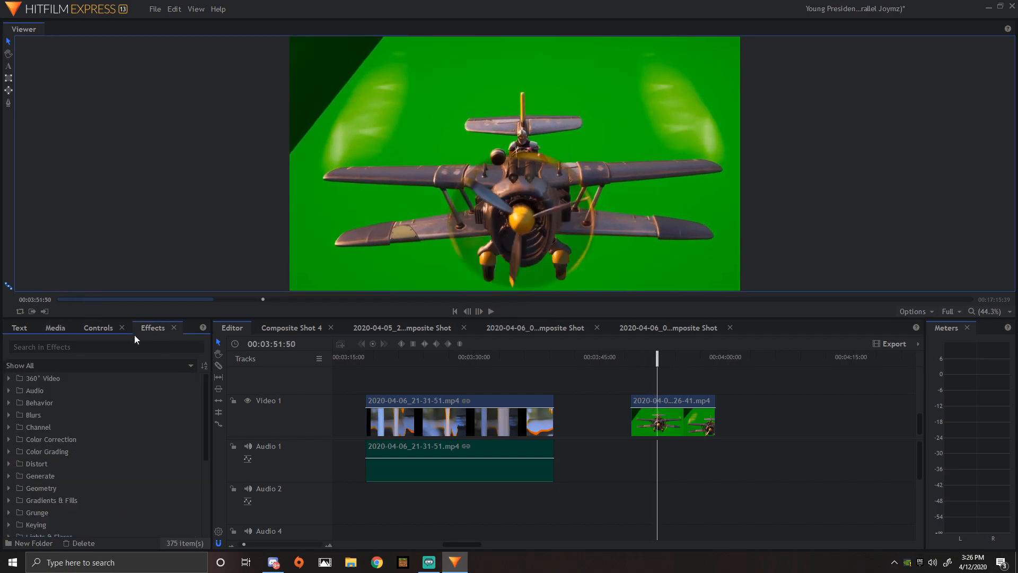
type("c")
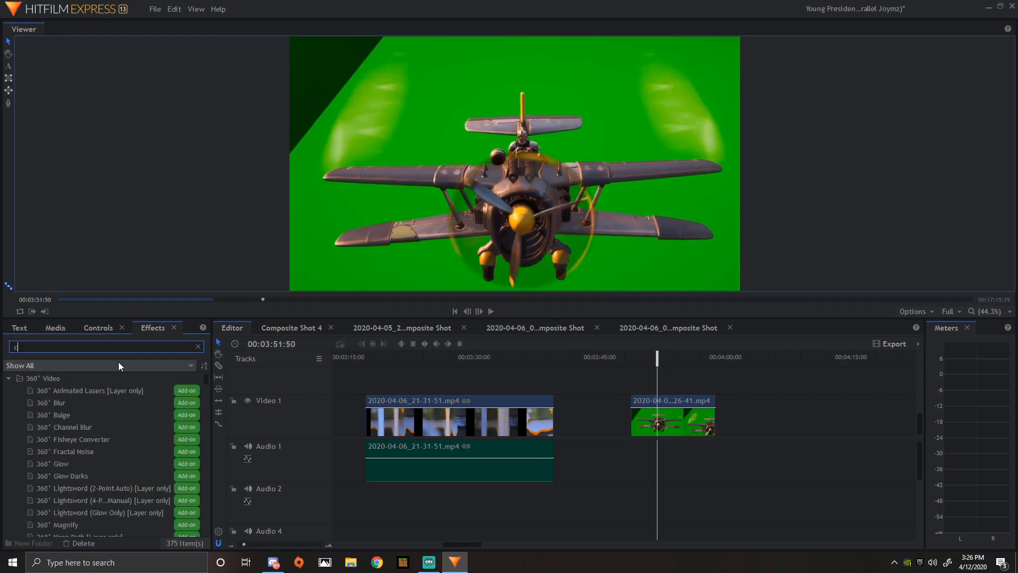
type("olor differ")
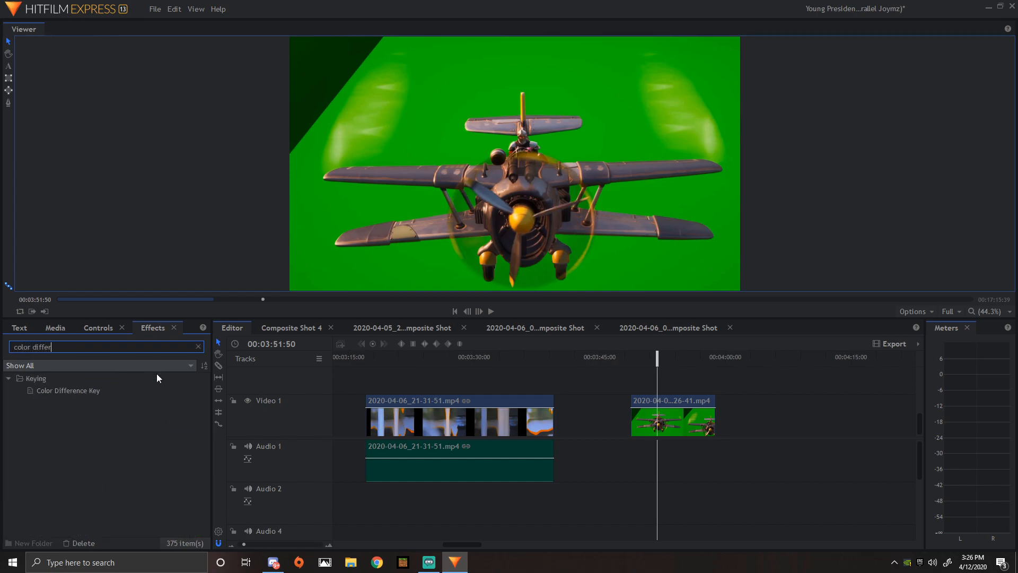
left_click(88, 391)
left_click_drag(590, 358, 683, 435)
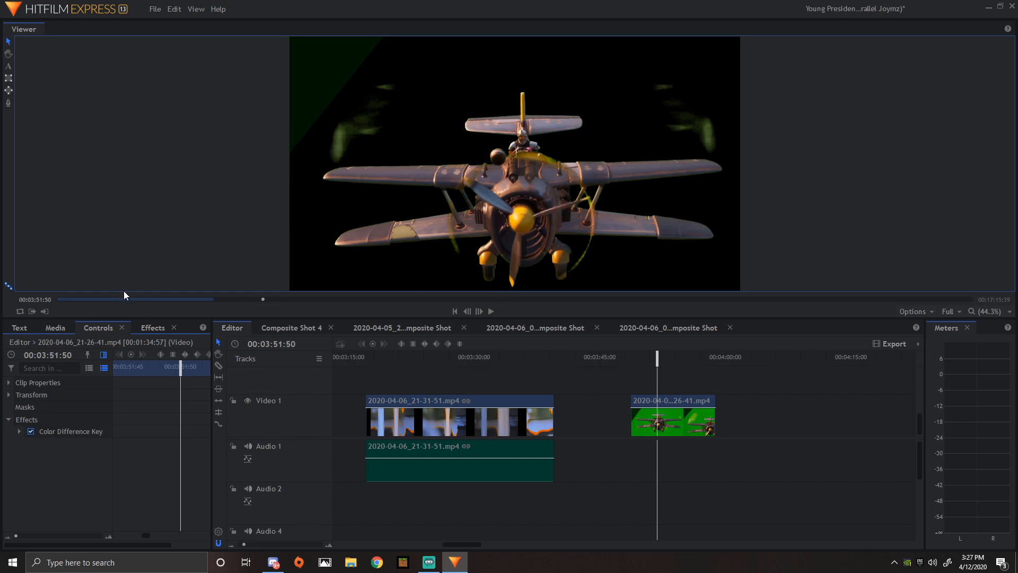
Step: Set the Color Difference Key's Min to 0.91 on the plane clip and play back the keyed result
left_click(19, 431)
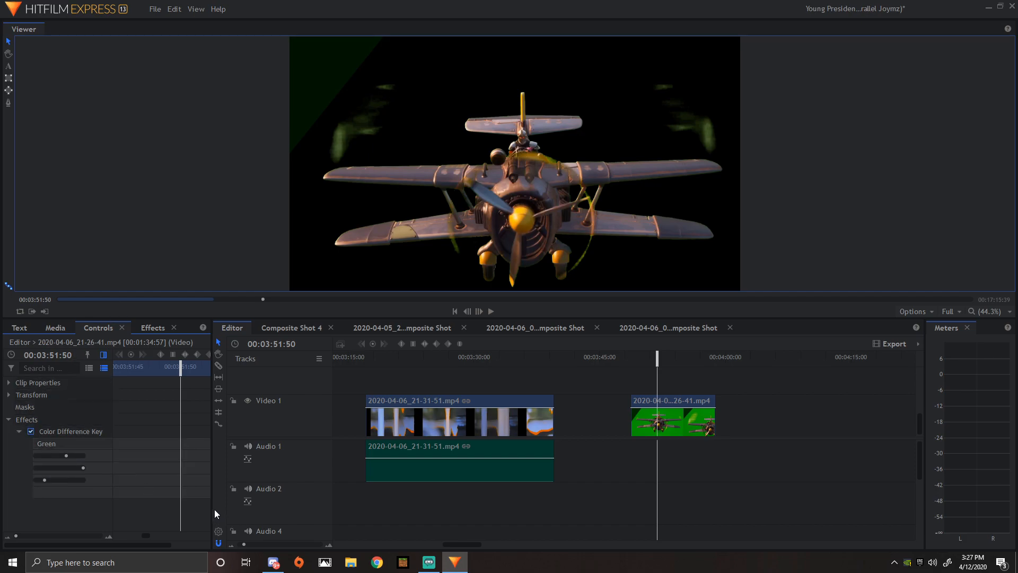
left_click_drag(212, 509, 413, 485)
mouse_move(157, 454)
left_mouse_down()
mouse_move(195, 451)
mouse_move(161, 457)
mouse_move(174, 448)
left_mouse_up()
left_click_drag(742, 358, 714, 363)
left_click(492, 311)
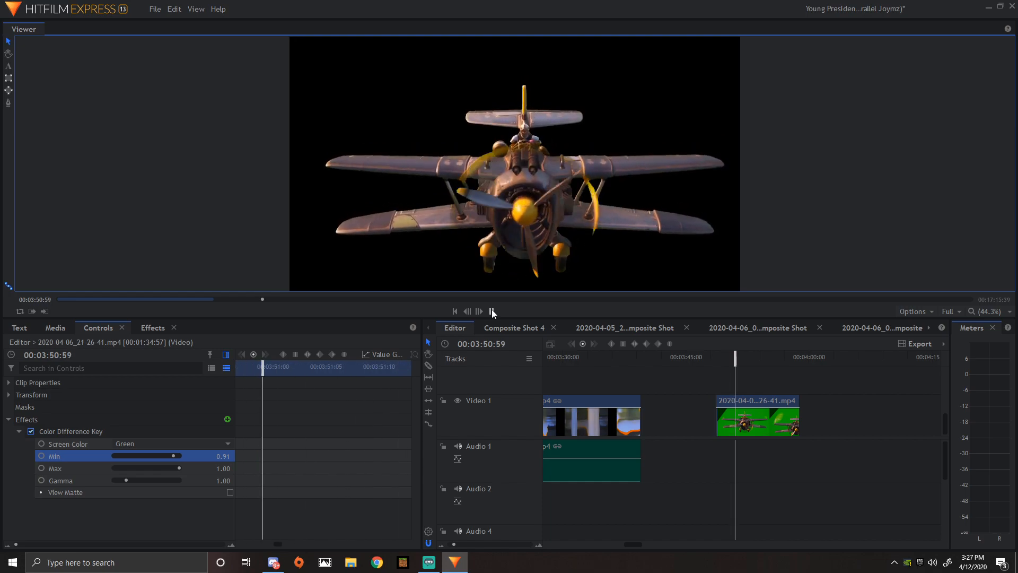
left_click(492, 311)
Step: Move the keyed plane clip to Video 2, aligned with the start of the background clip, and preview the composite
left_click_drag(727, 399, 606, 399)
left_click_drag(866, 361, 560, 359)
left_click(490, 311)
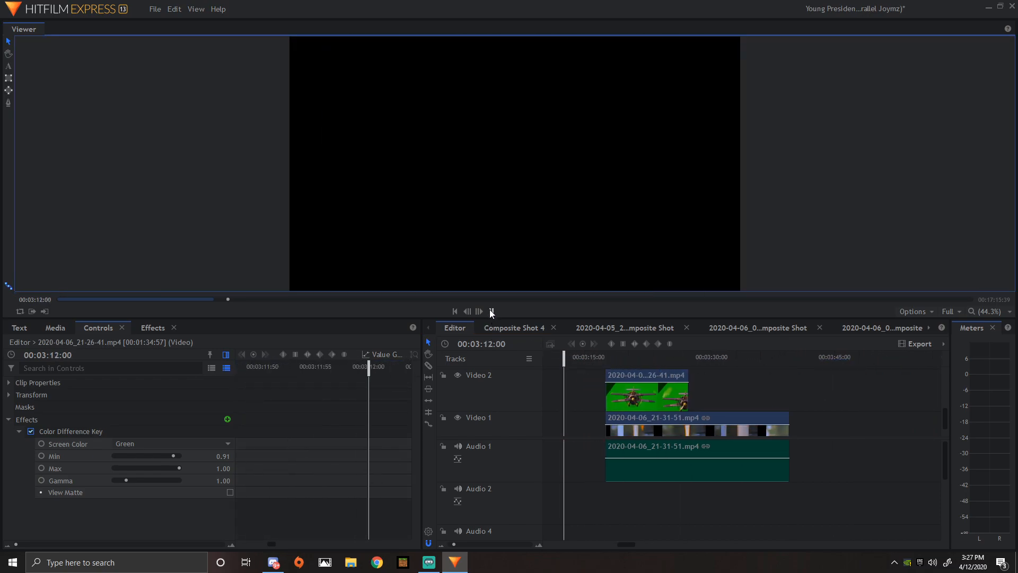
key("space")
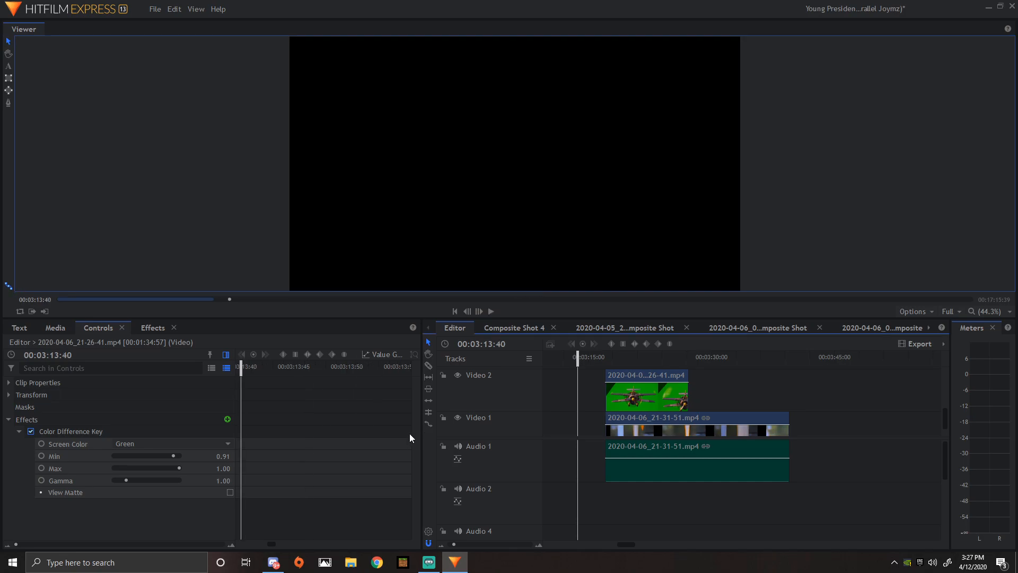
left_click_drag(420, 435, 205, 424)
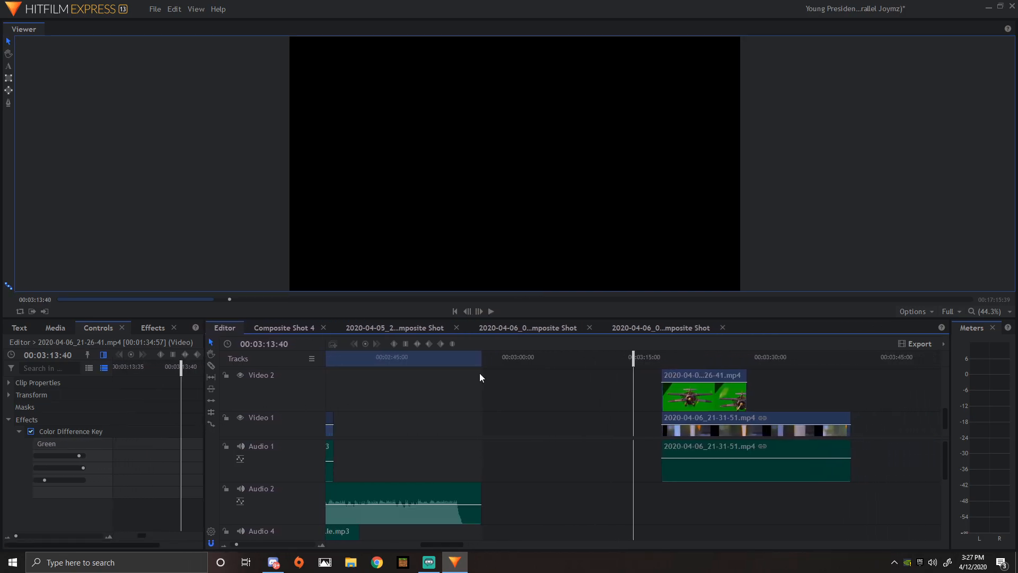
left_click_drag(651, 357, 658, 358)
left_click(492, 312)
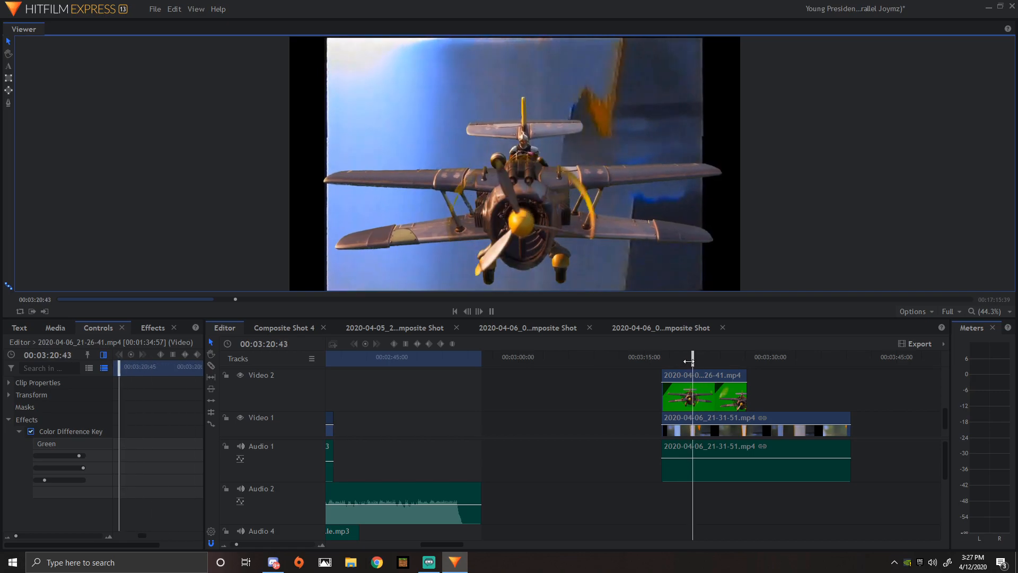
left_click(690, 361)
Step: Play the existing montage section around 00:01:48 to review its green-screen composite over the same background
left_click_drag(237, 544, 235, 543)
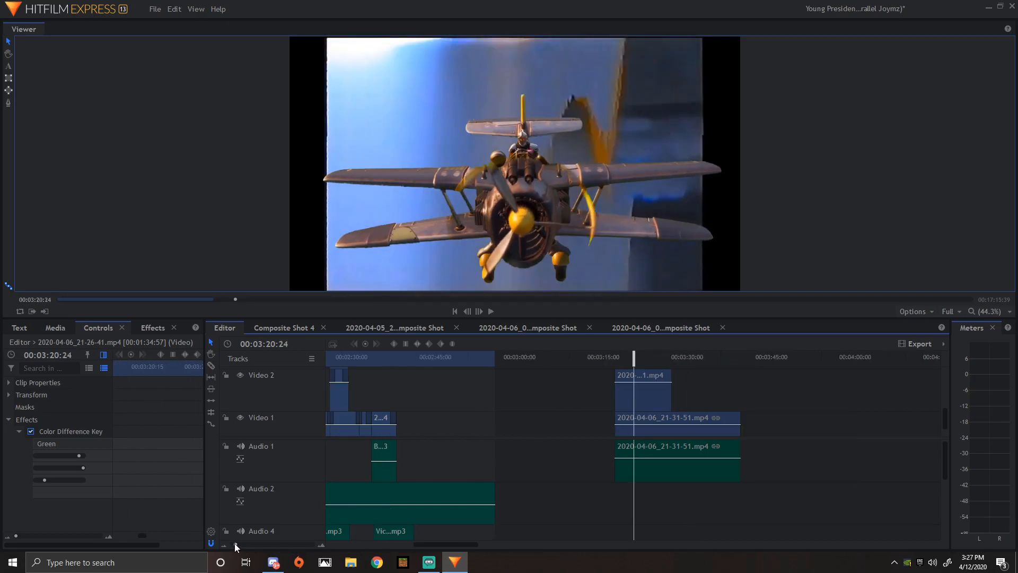
left_click_drag(634, 372, 367, 388)
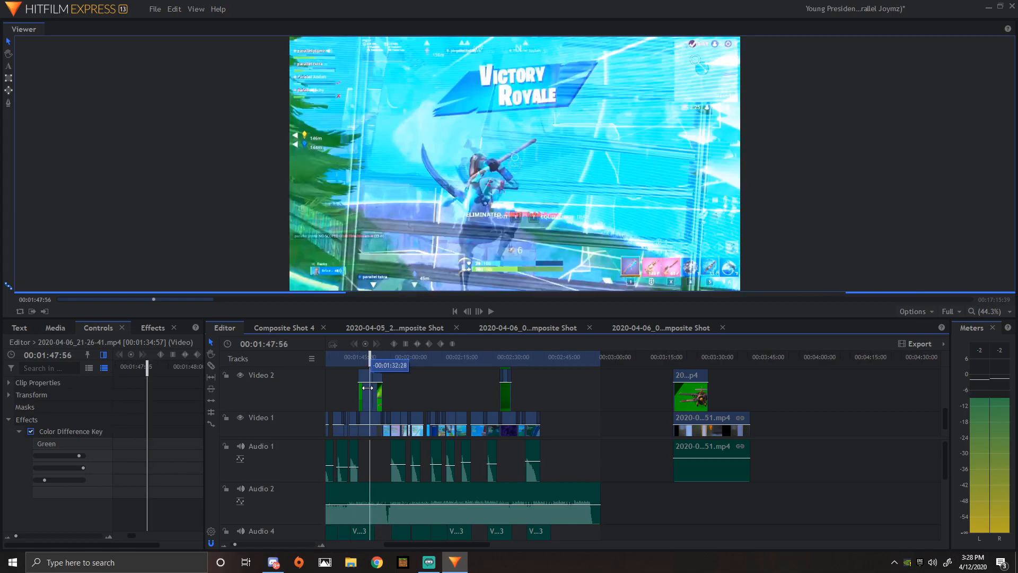
left_click(491, 312)
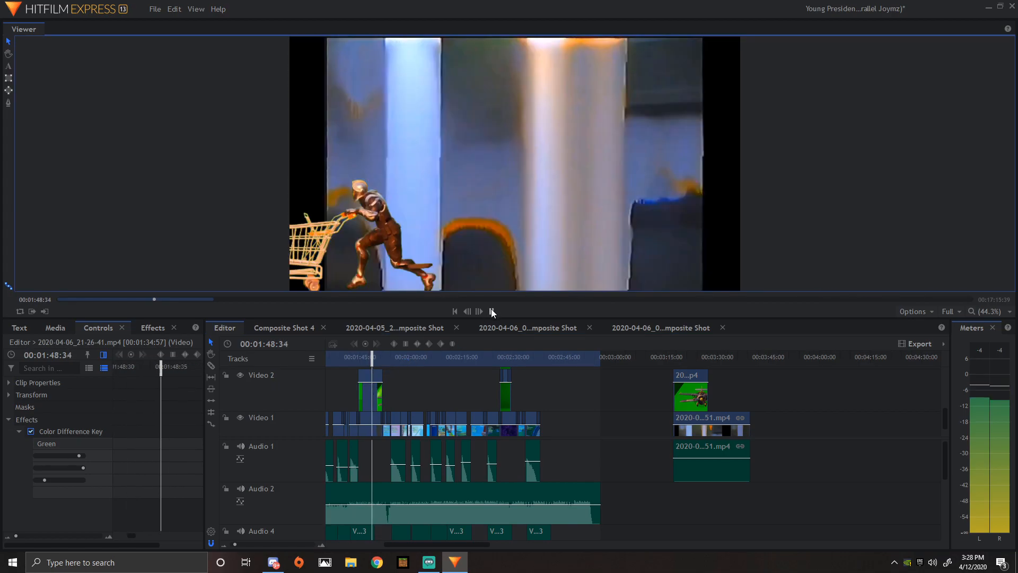
left_click(489, 310)
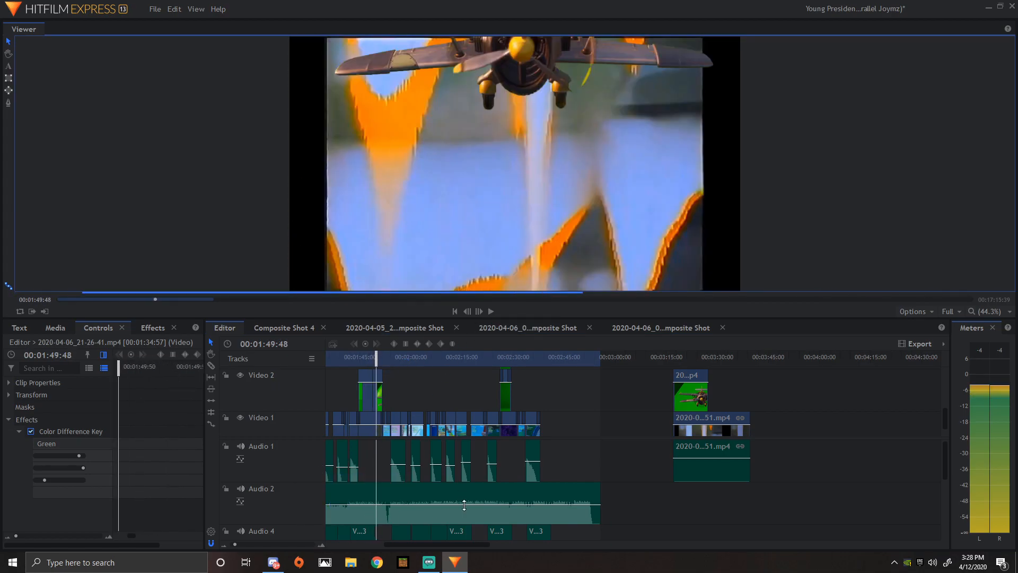
Step: Lower the volume of the music on Audio 2 and replay the montage's plane section from about 00:01:48
left_click_drag(467, 506, 467, 515)
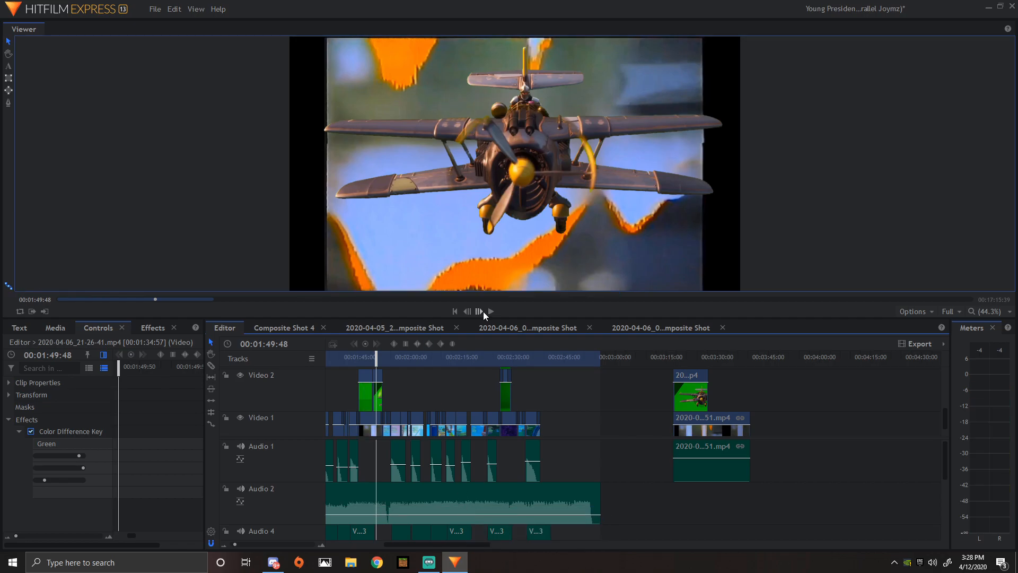
left_click_drag(376, 354, 372, 352)
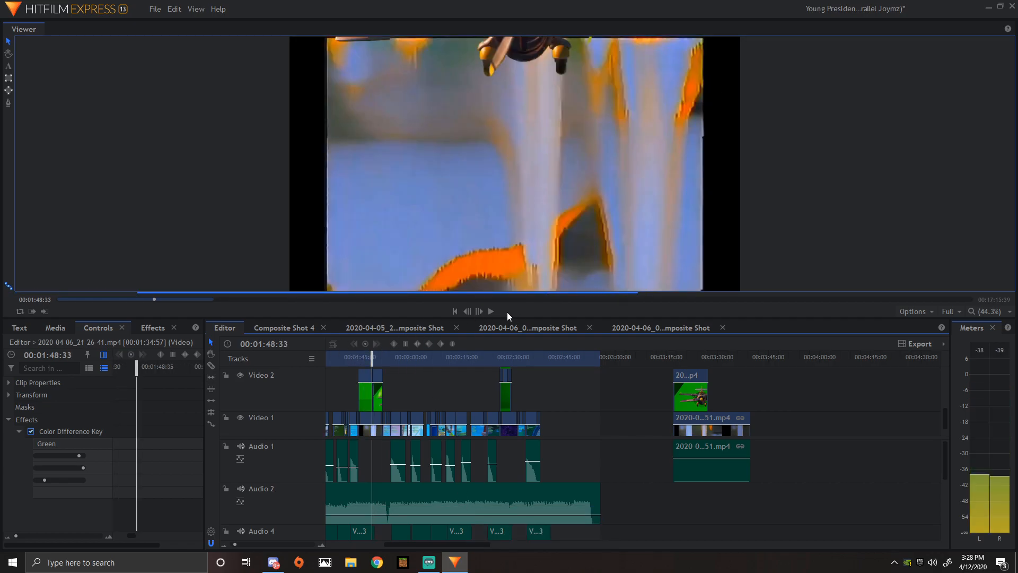
left_click(491, 312)
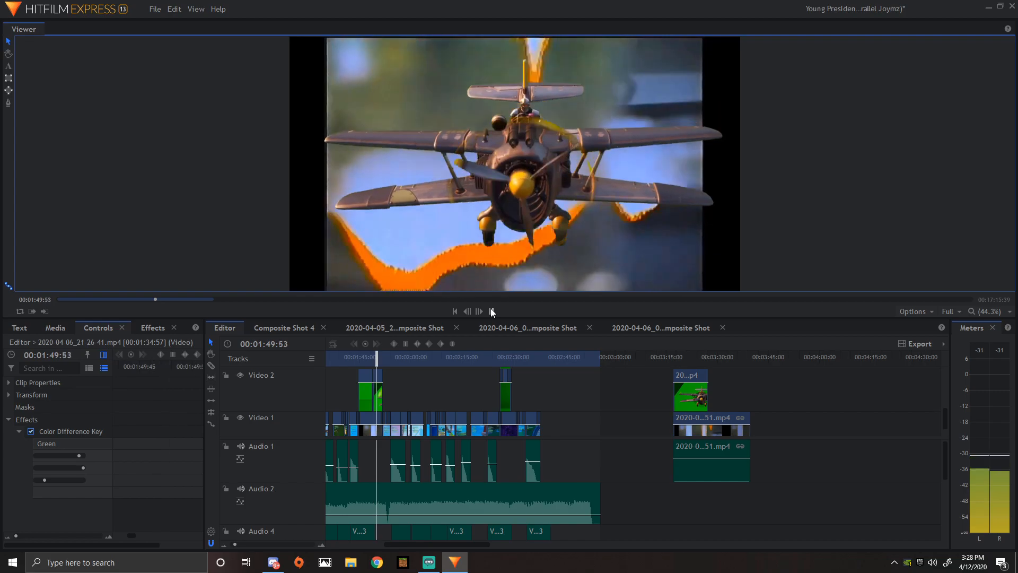
left_click(492, 312)
Step: At 00:03:18:00, scale the plane clip down to 79.1% and move it above the frame to position 4.5, 850.7
left_click_drag(372, 359, 657, 361)
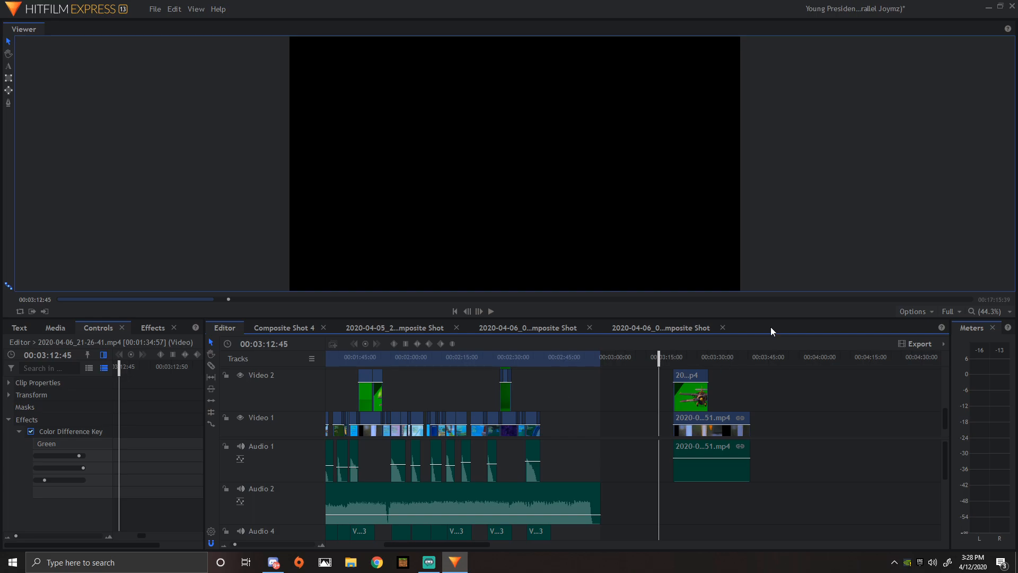
left_click_drag(662, 354, 674, 354)
left_click_drag(234, 546, 272, 545)
left_click_drag(654, 354, 857, 357)
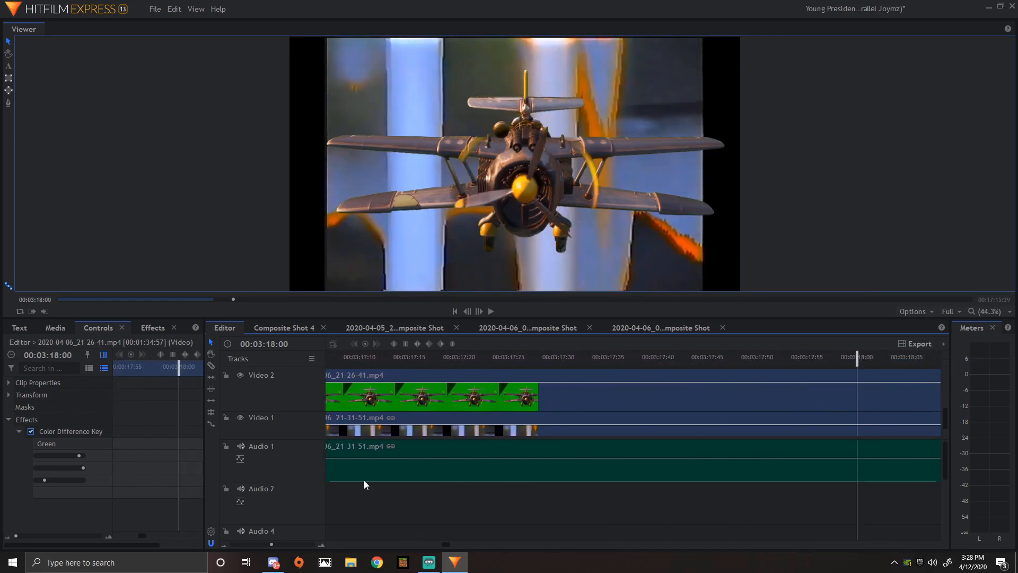
left_click_drag(204, 505, 382, 505)
left_click_drag(449, 545, 438, 543)
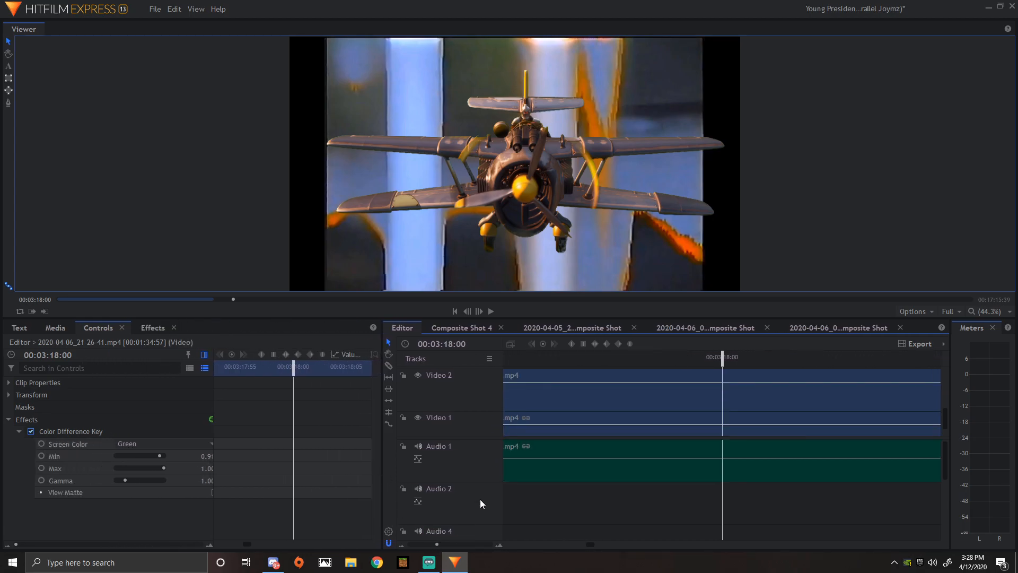
left_click(503, 176)
left_click_drag(741, 290, 694, 263)
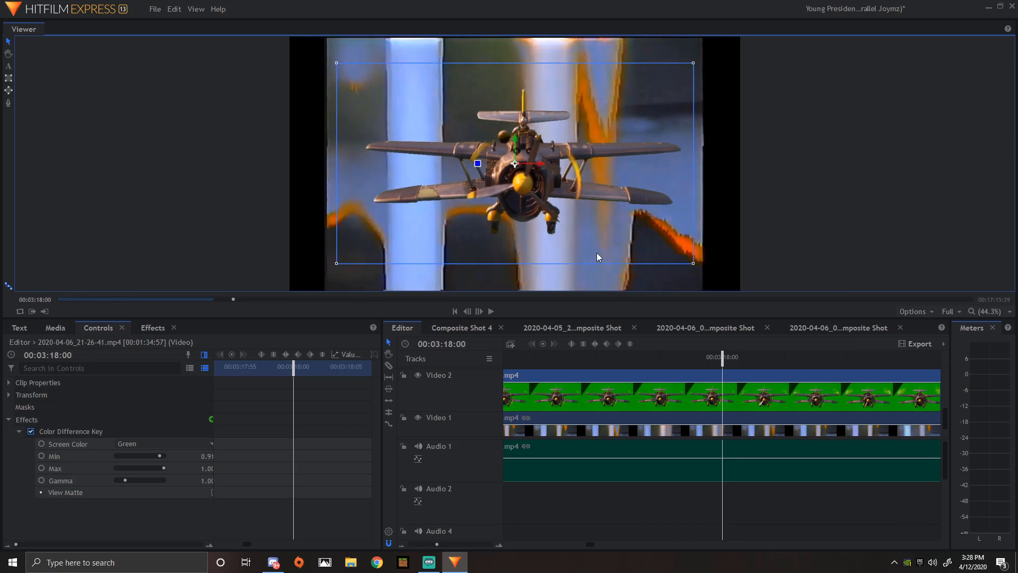
left_click_drag(558, 209, 558, 18)
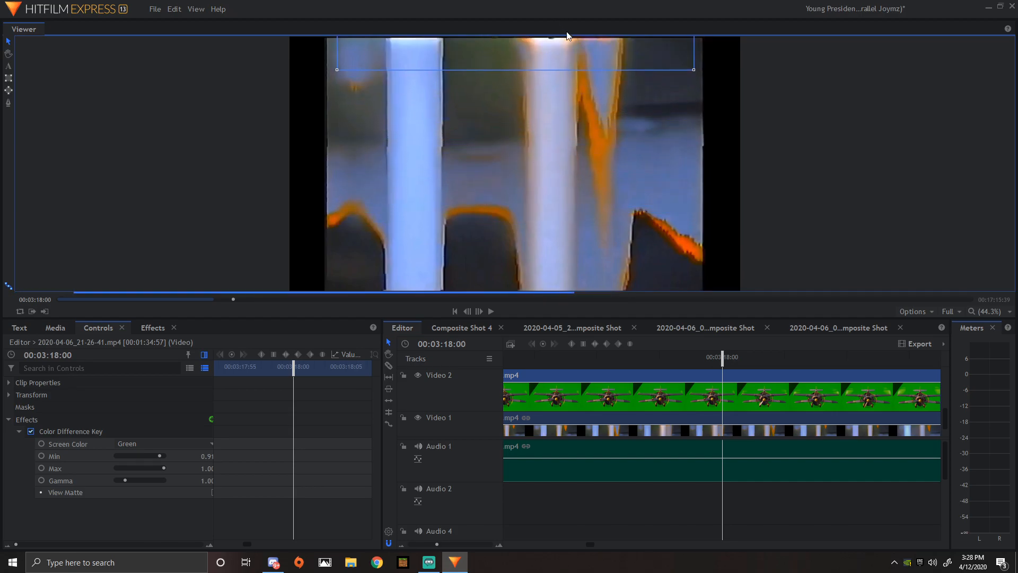
left_click_drag(535, 51, 536, 44)
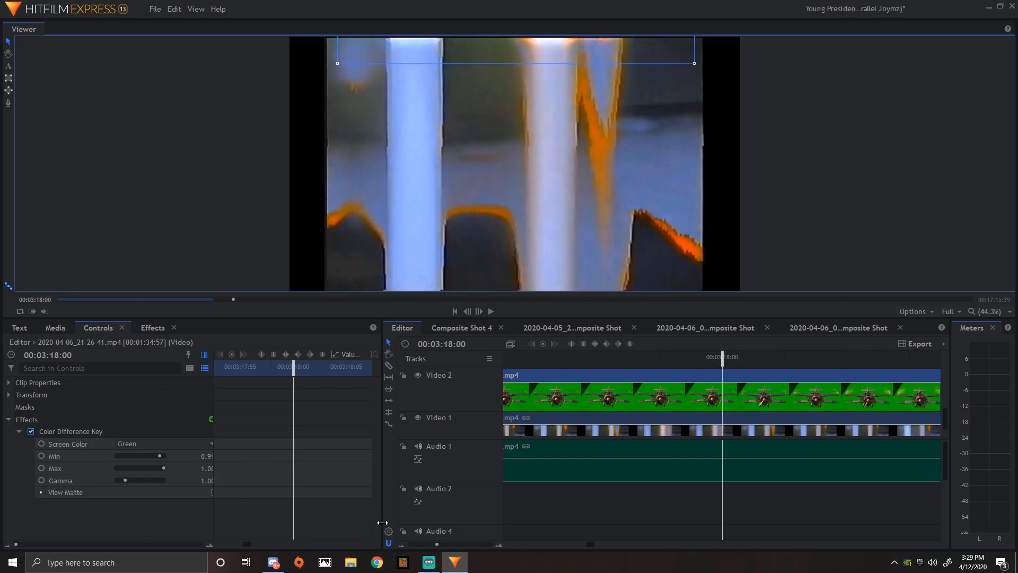
Step: Show the plane clip's Transform properties and enable Position keyframing with a first keyframe at 00:03:18:00
left_click_drag(382, 522, 388, 525)
left_click(9, 395)
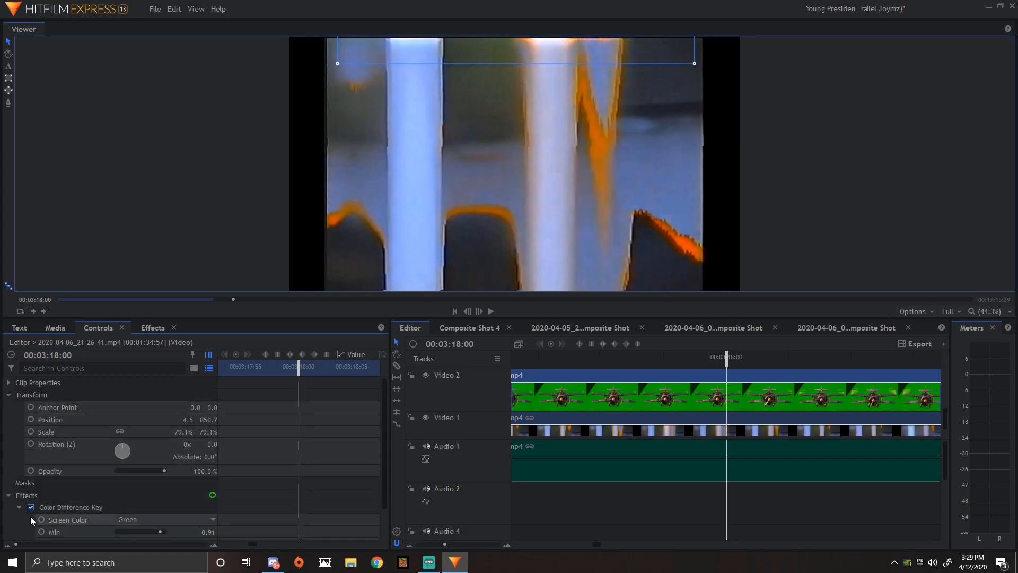
left_click(8, 495)
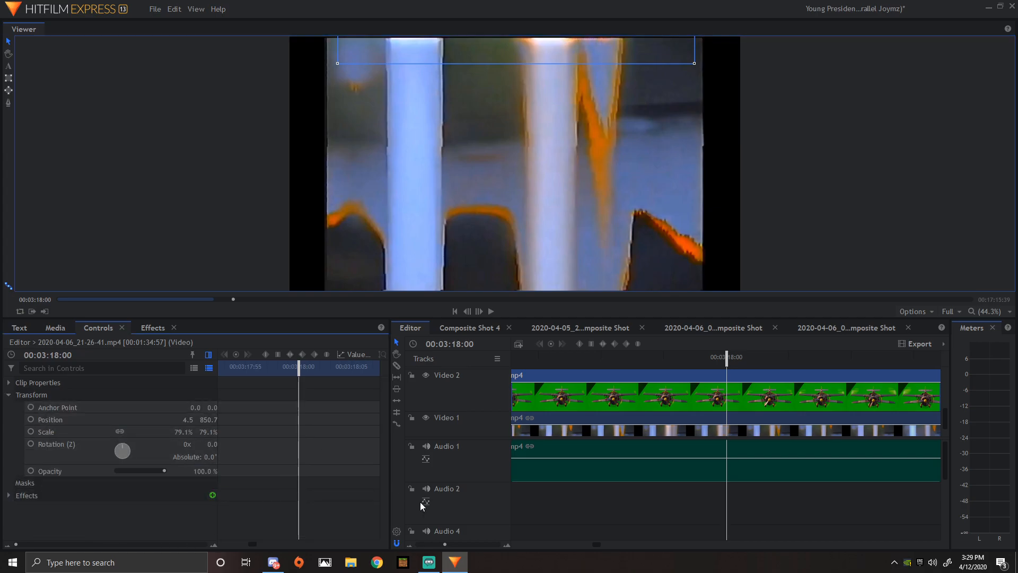
left_click_drag(393, 507, 581, 508)
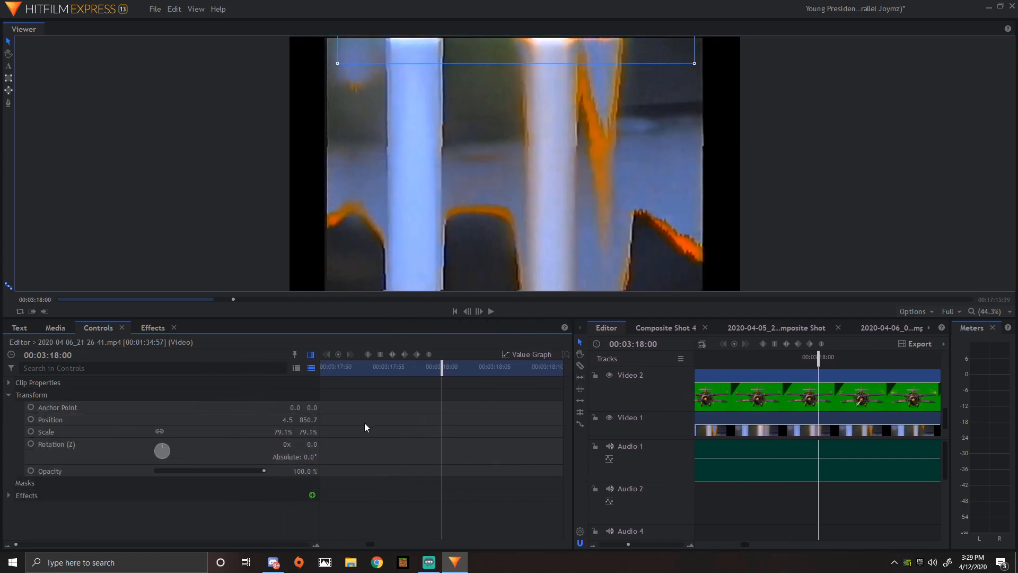
left_click(31, 420)
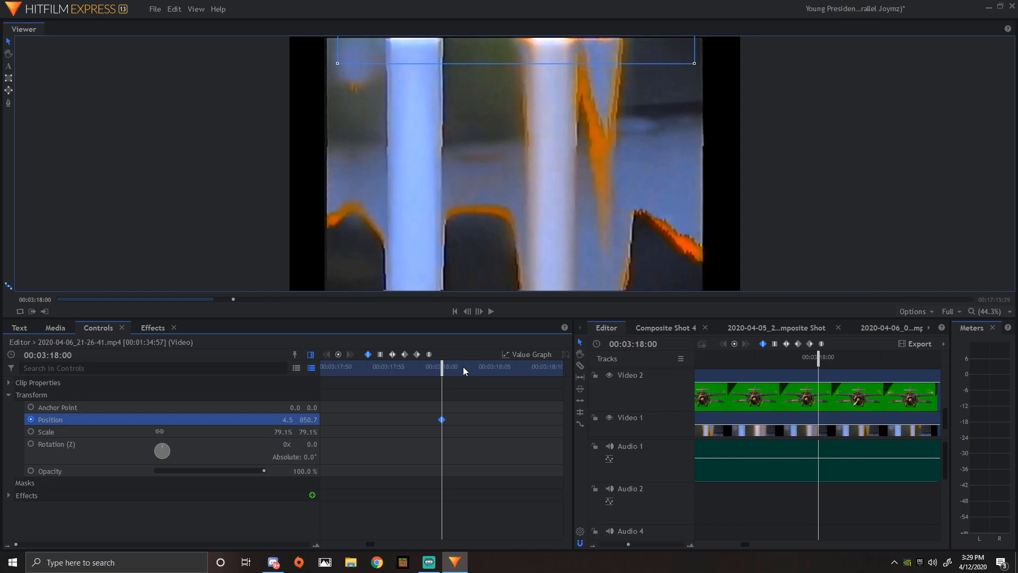
Step: Lower the plane into the frame with Position keyframes at 00:03:18:10 (Y 636.3) and 00:03:18:19 (Y 383.6)
key("space")
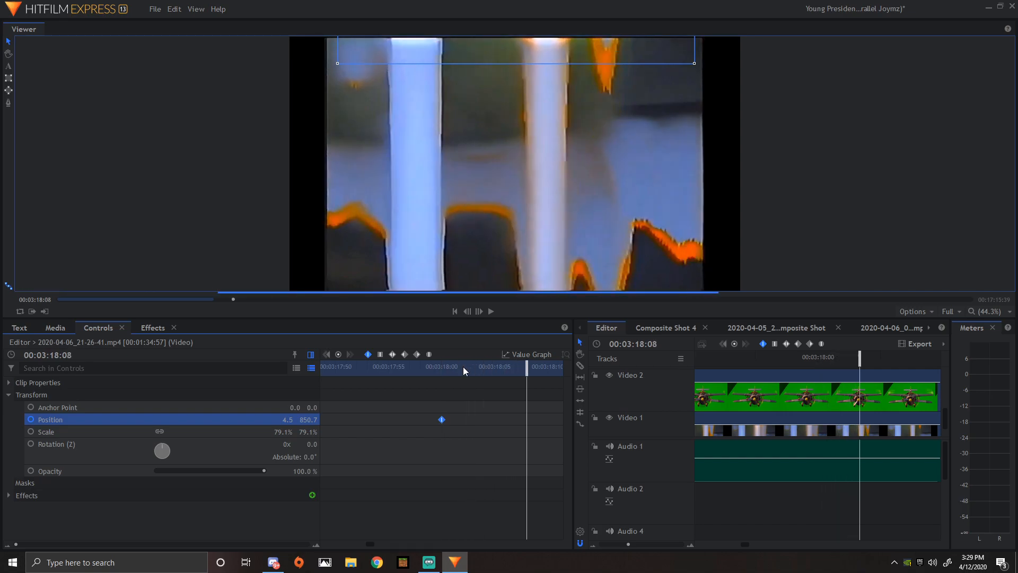
left_click_drag(517, 64, 516, 108)
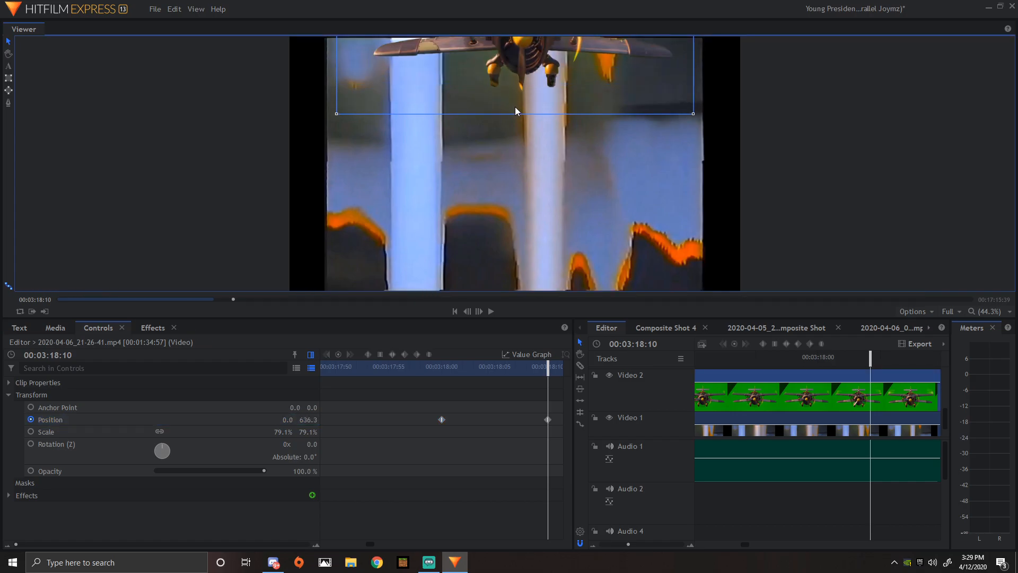
key("period")
key("period")
key("period")
key("period")
key("period")
key("period")
key("period")
key("period")
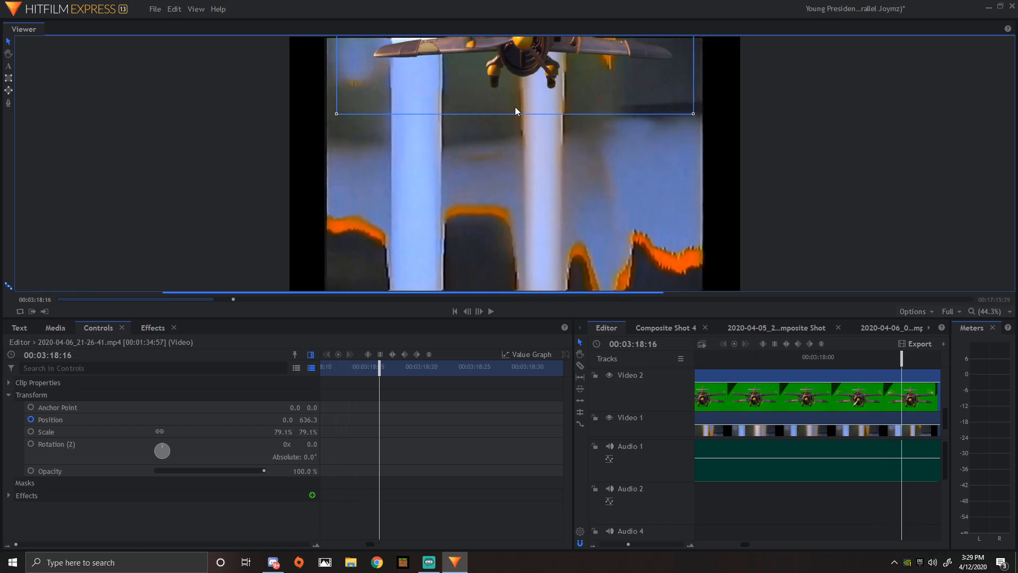
key("period")
left_click_drag(514, 106, 517, 170)
Step: Lower the plane further with a Position keyframe of -2.2, 191.8 at 00:03:18:29
key("period")
key("period")
key("period")
key("period")
key("period")
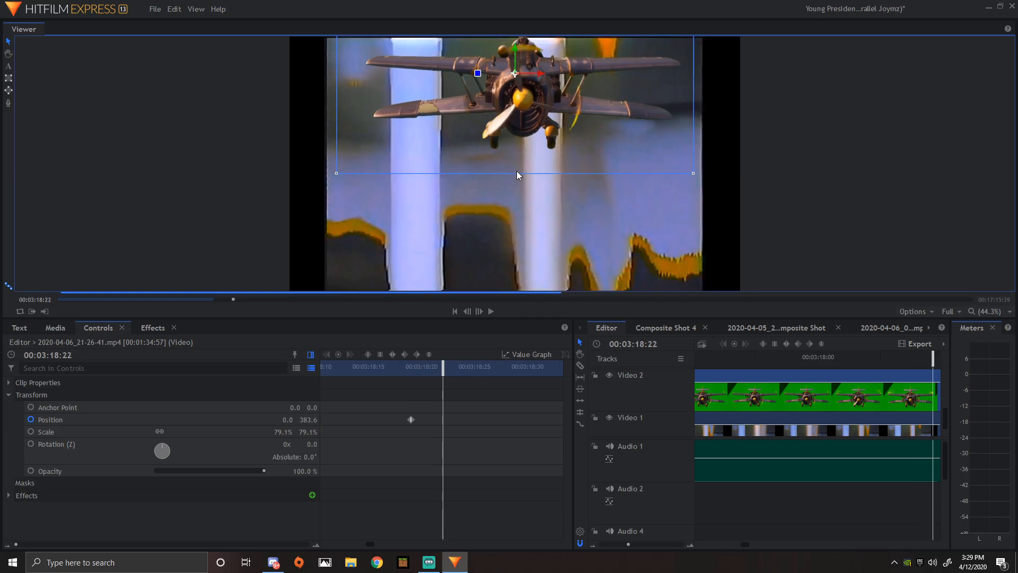
key("period")
key("period")
key("period")
key("period")
key("period")
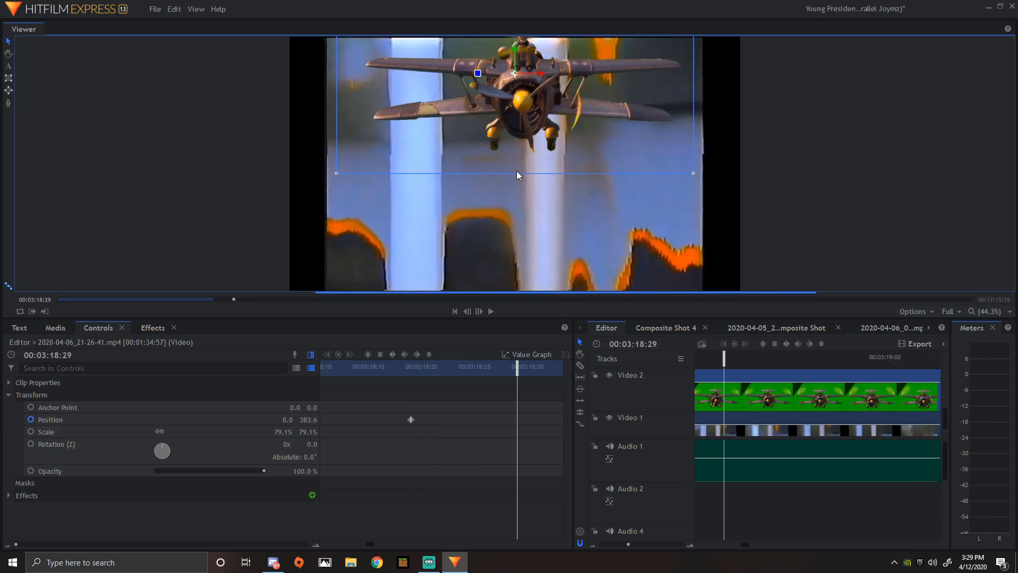
left_click_drag(520, 152, 520, 196)
Step: Add a Position keyframe at 00:03:18:37 that brings the plane down to 2.2, -31.5
key("period")
key("period")
key("period")
key("period")
key("period")
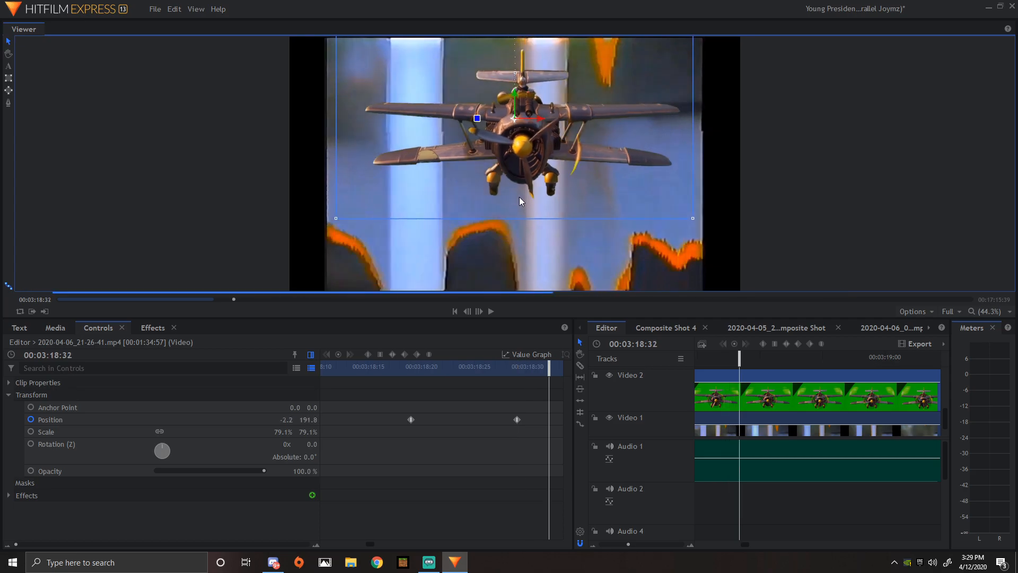
key("period")
key("period")
key("period")
left_click_drag(520, 201, 519, 249)
Step: Add a Position keyframe at 00:03:18:47 that lowers the plane to 6.7, -248.2
key("period")
key("period")
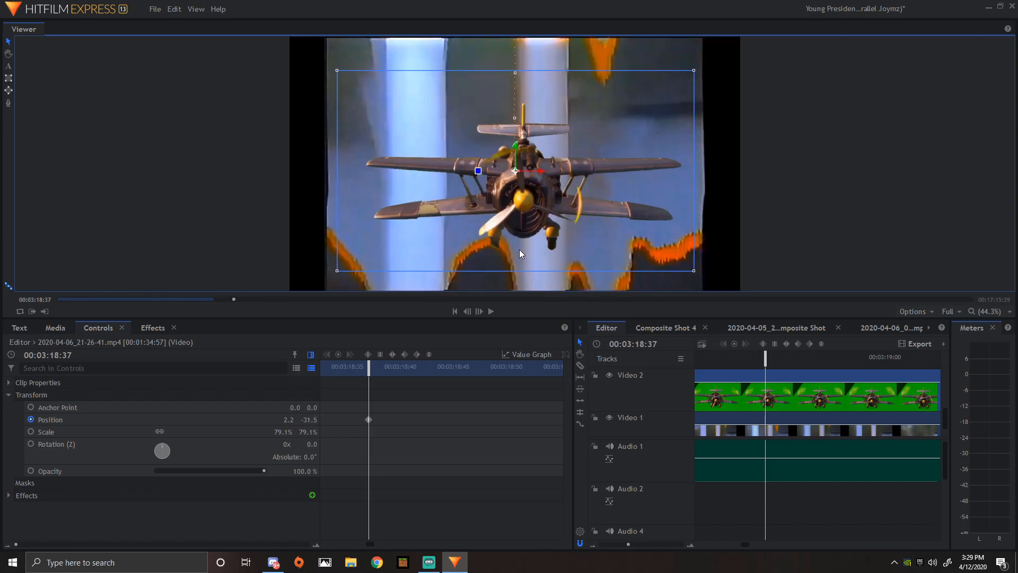
key("period")
key("period")
key("period")
key("period")
key("period")
key("period")
key("period")
key("period")
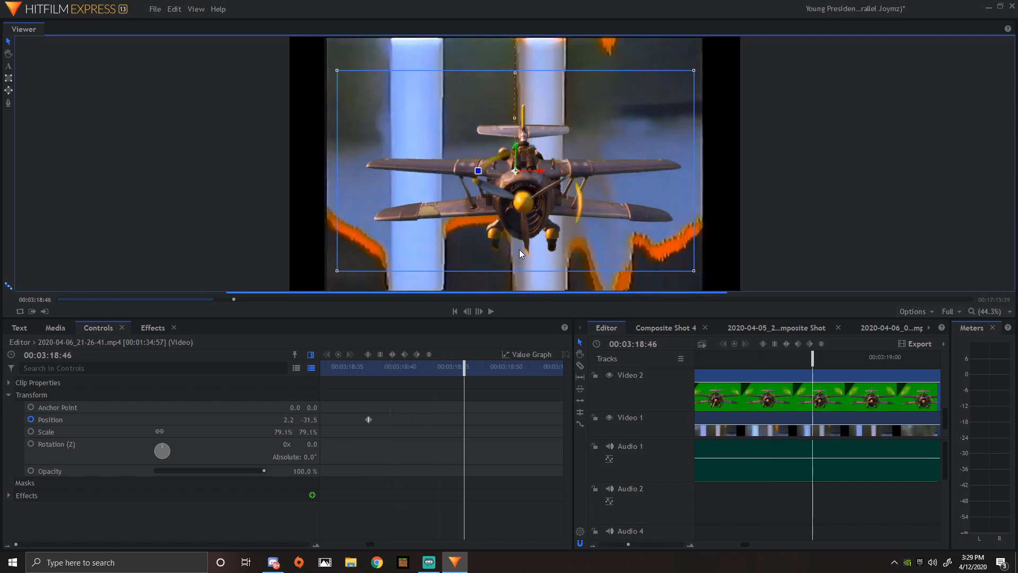
left_click_drag(520, 249, 512, 291)
Step: Add a Position keyframe at 00:03:18:56 that moves the plane down to 6.7, -446.8
key("period")
key("period")
key("period")
key("period")
key("period")
key("period")
key("period")
key("period")
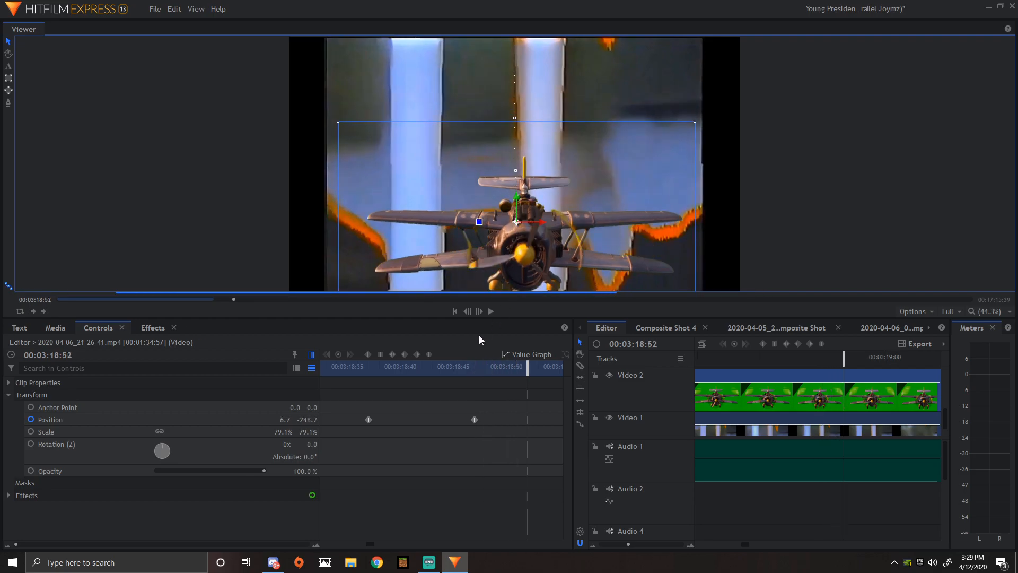
key("period")
left_click_drag(517, 199, 519, 246)
Step: Continue the descent with a Position keyframe of 6.7, -582.2 at 00:03:19:05
key("period")
key("period")
key("period")
key("period")
key("period")
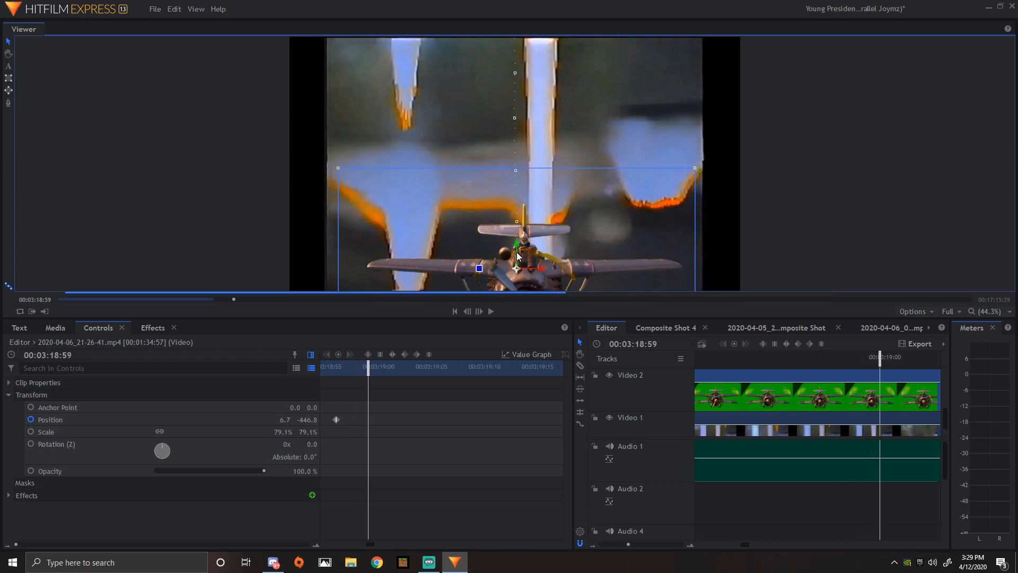
key("period")
key("period")
key("period")
key("period")
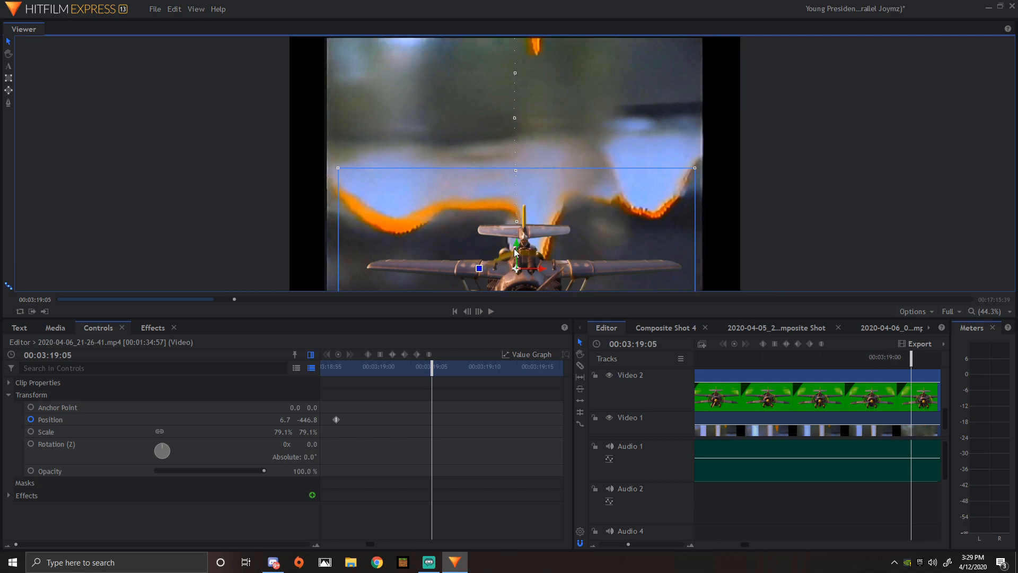
left_click_drag(517, 244, 522, 276)
Step: Finish the descent with a Position keyframe at 00:03:19:14 that moves the plane below the frame to 6.7, -850.7
key("period")
key("period")
key("period")
key("period")
key("period")
key("period")
key("period")
key("period")
key("period")
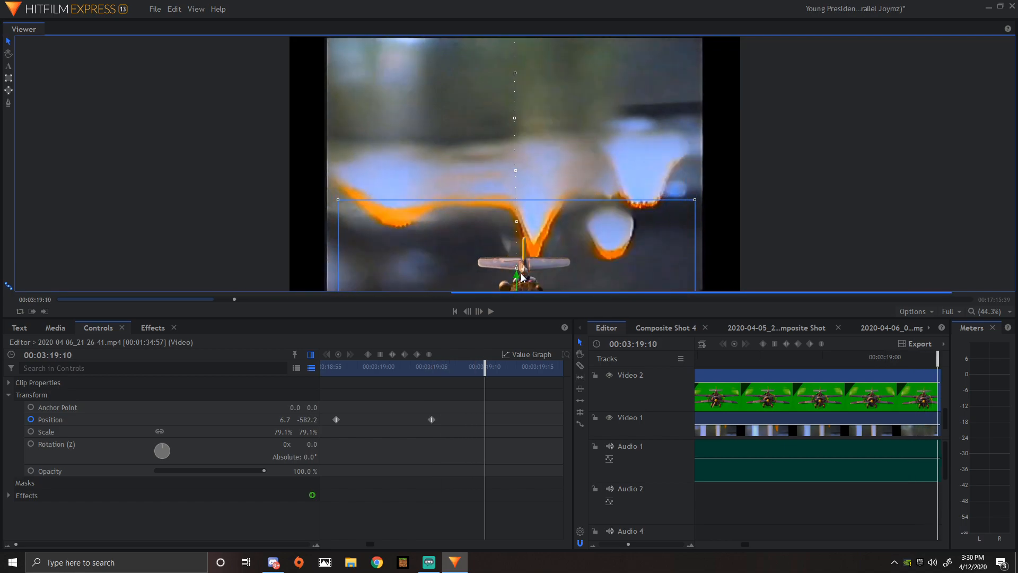
left_click_drag(522, 276, 522, 339)
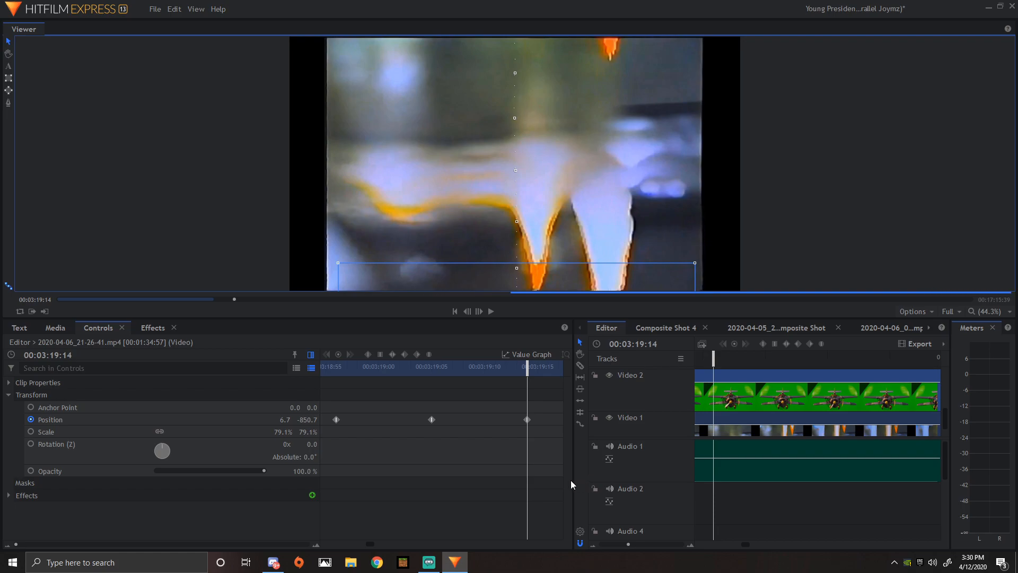
Step: Zoom out the timeline and play back the plane's descent animation from the start of the clip
left_click_drag(573, 479, 205, 479)
left_click_drag(250, 544, 229, 552)
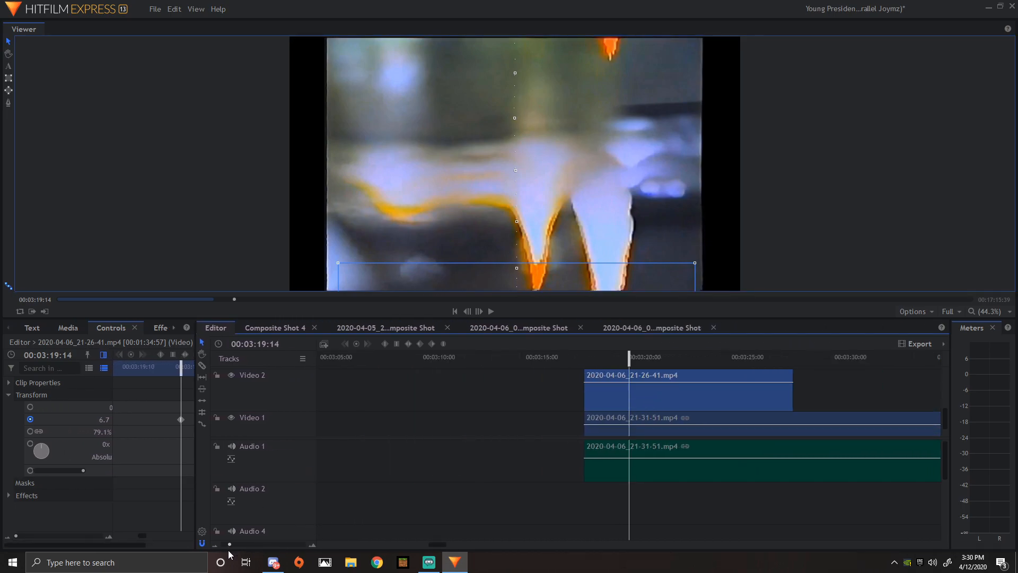
left_click_drag(629, 356, 582, 357)
left_click(491, 309)
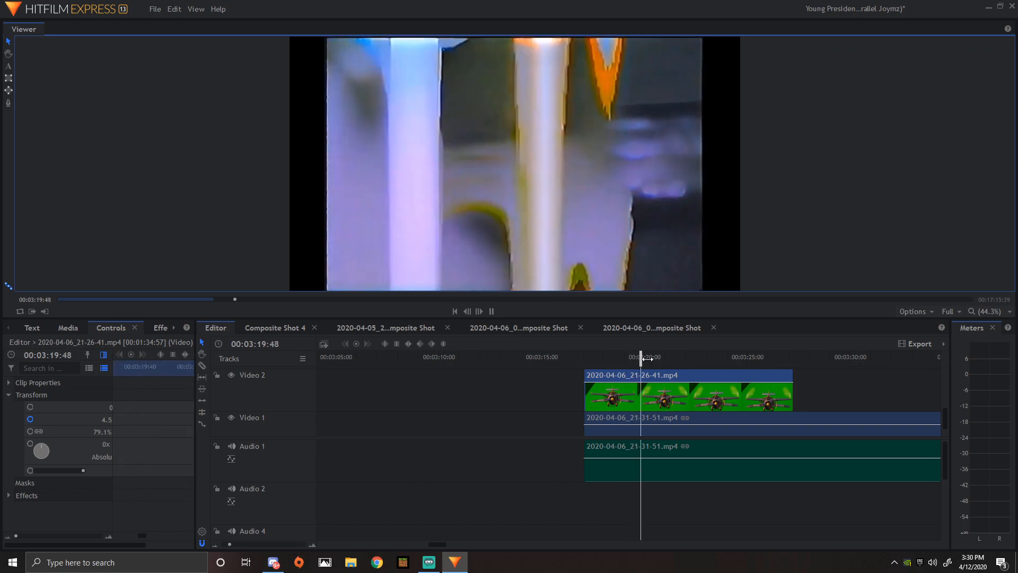
left_click(643, 359)
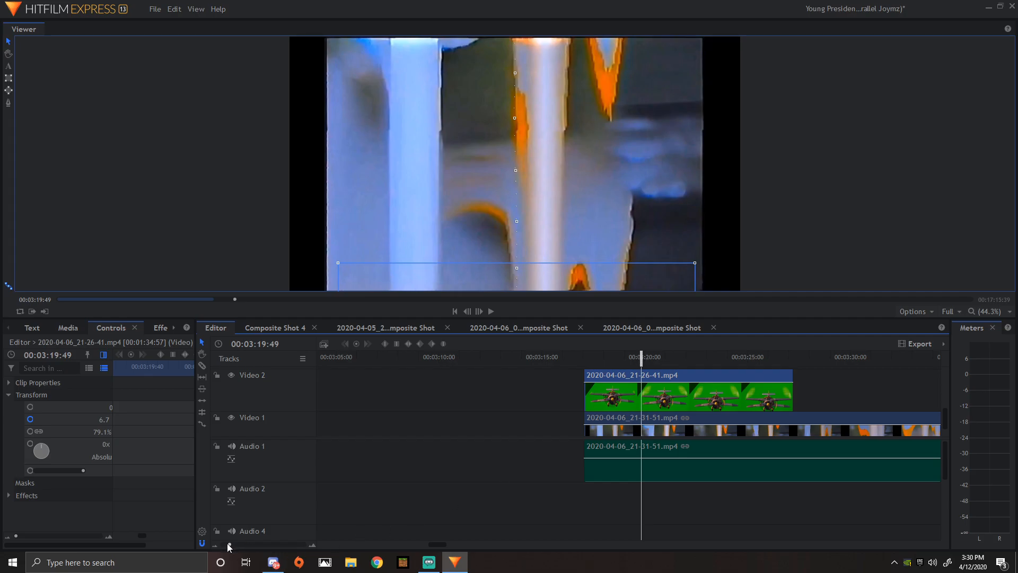
Step: Play the earlier montage section around 00:01:07 to review its keyed character composite
left_click_drag(229, 545, 225, 545)
left_click_drag(628, 357, 466, 404)
left_click_drag(477, 364, 521, 358)
left_click(493, 313)
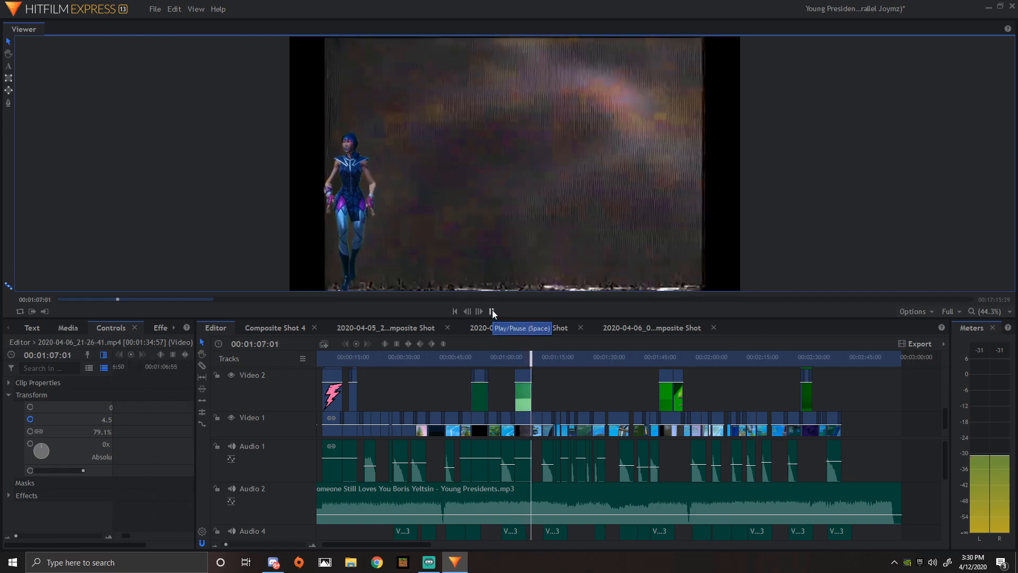
left_click(492, 313)
Step: Import the Fortnite 2020.04.05 - 14.56.37.122.DVR clip from the Fortnite videos folder into the project media
left_click_drag(533, 359, 799, 379)
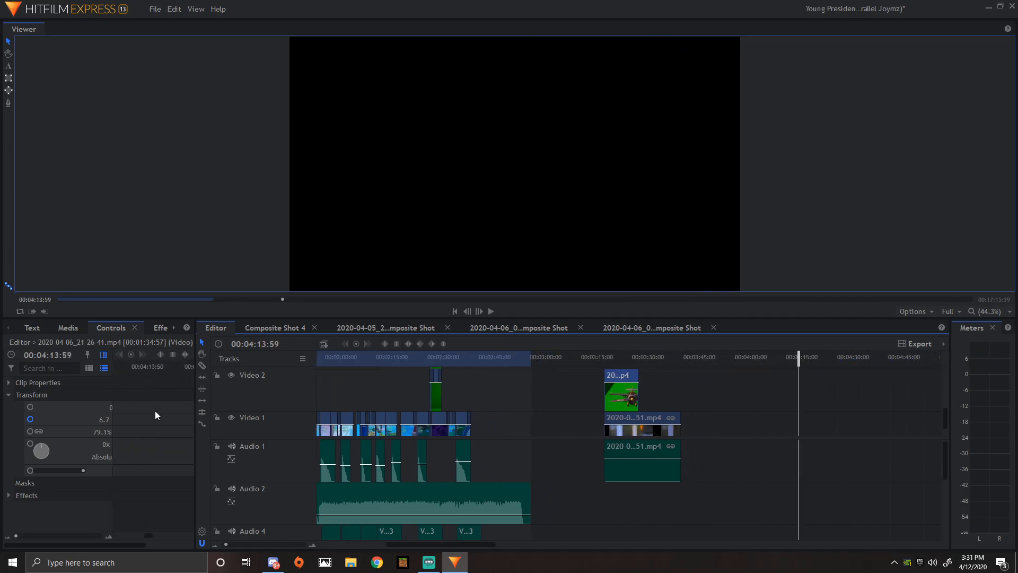
left_click(69, 329)
left_click(37, 351)
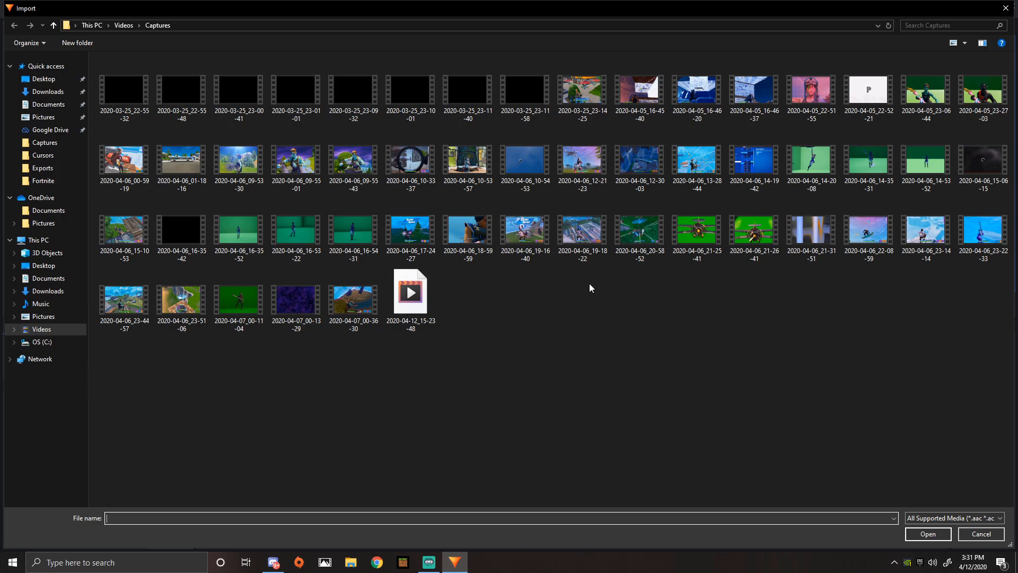
left_click(69, 329)
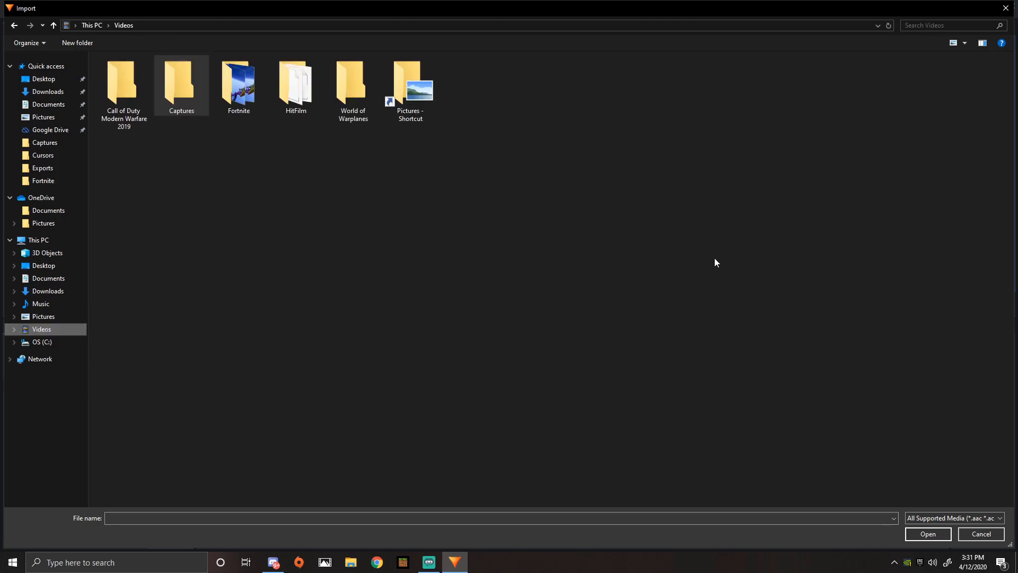
double_click(229, 103)
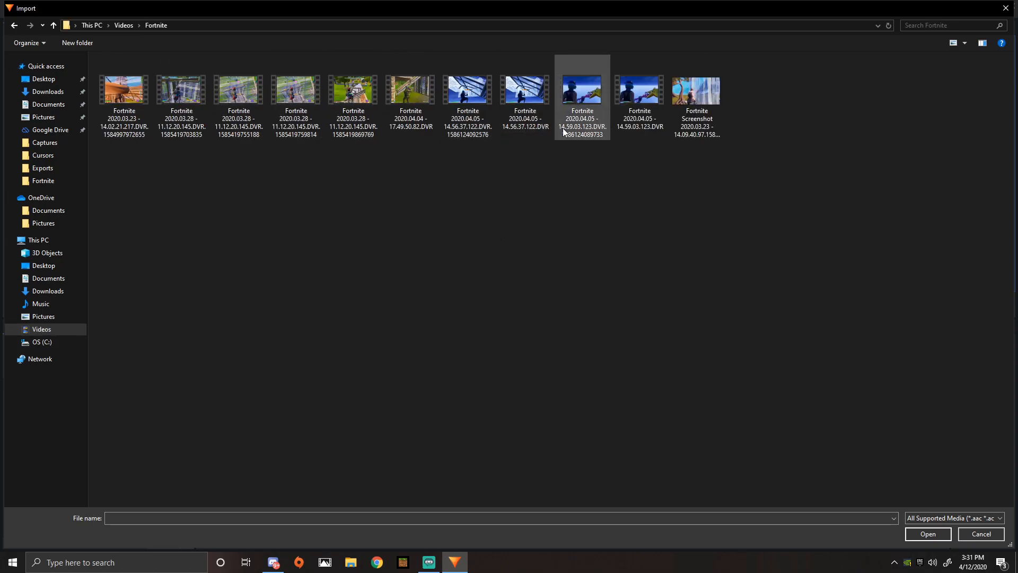
left_click(477, 113)
left_click(528, 109)
left_click(570, 106)
left_click(541, 112)
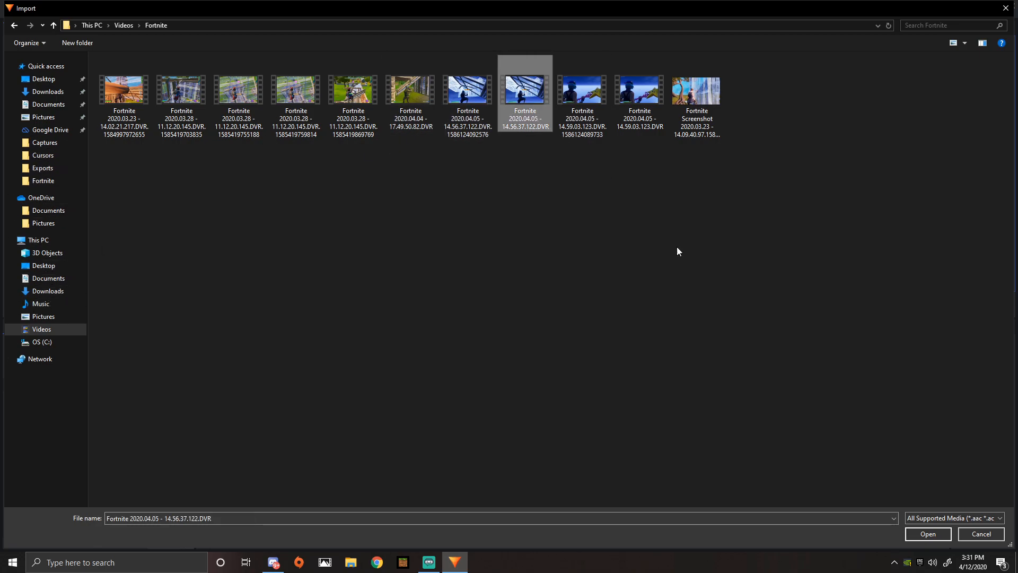
left_click(930, 537)
Step: Place the imported Fortnite clip on Video 1 so it ends at 00:04:13:59, and lower its audio level
left_click_drag(50, 525, 731, 449)
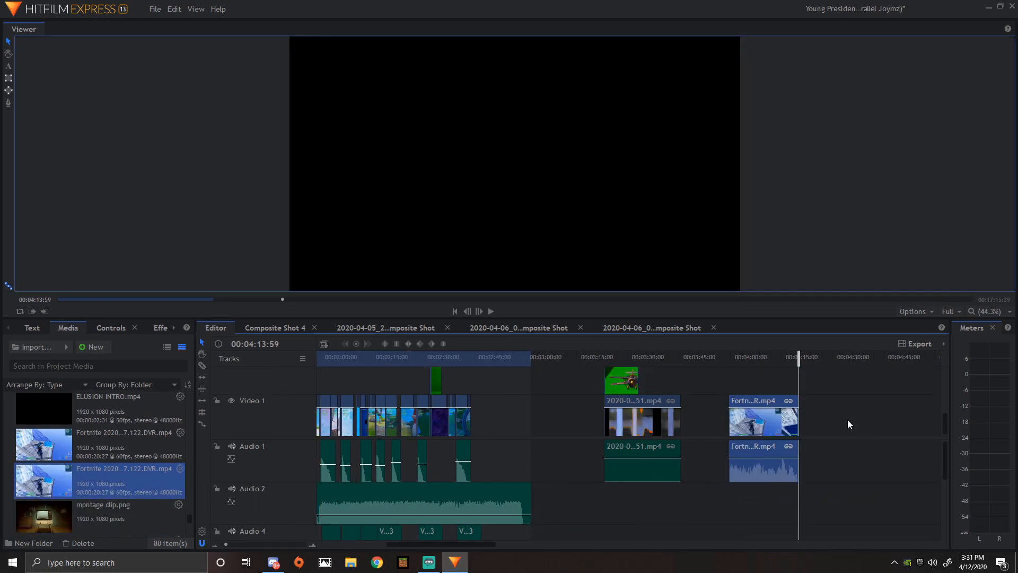
left_click_drag(799, 362, 738, 359)
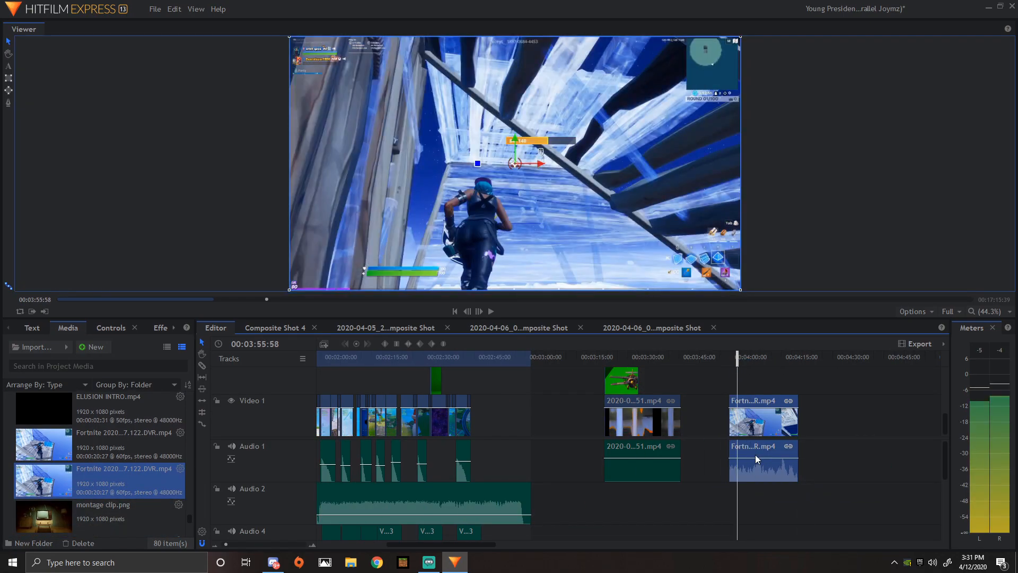
mouse_move(757, 467)
left_mouse_down()
mouse_move(757, 480)
mouse_move(758, 470)
left_mouse_up()
Step: Locate the frame just before the shotgun fires at 00:04:08:52 and set a Scale keyframe of 100% on the clip there
left_click_drag(737, 361, 776, 357)
left_click_drag(226, 546, 239, 545)
left_click_drag(630, 358, 861, 387)
left_click_drag(238, 544, 308, 544)
left_click_drag(630, 366, 716, 374)
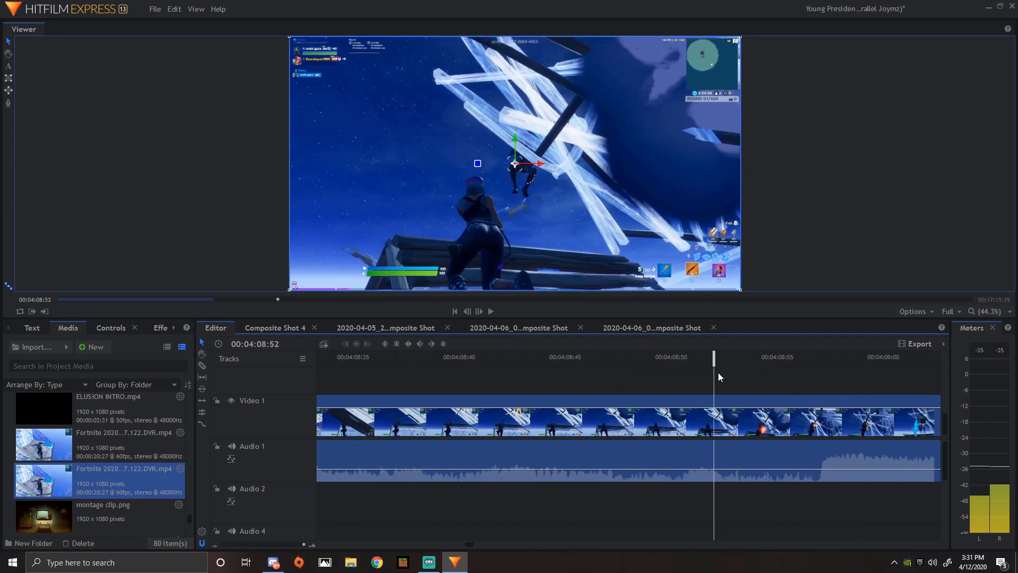
left_click_drag(304, 544, 230, 561)
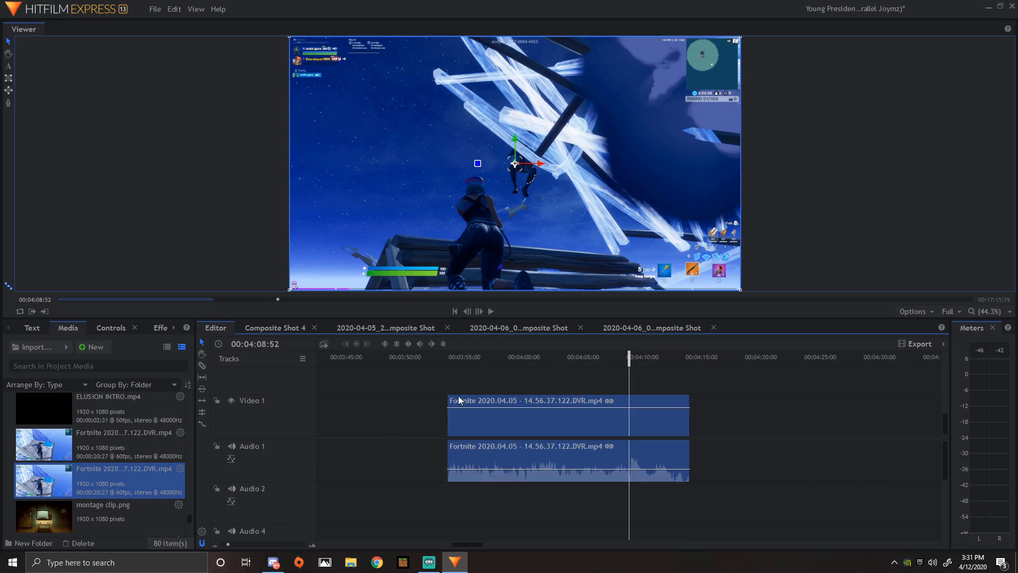
left_click(123, 329)
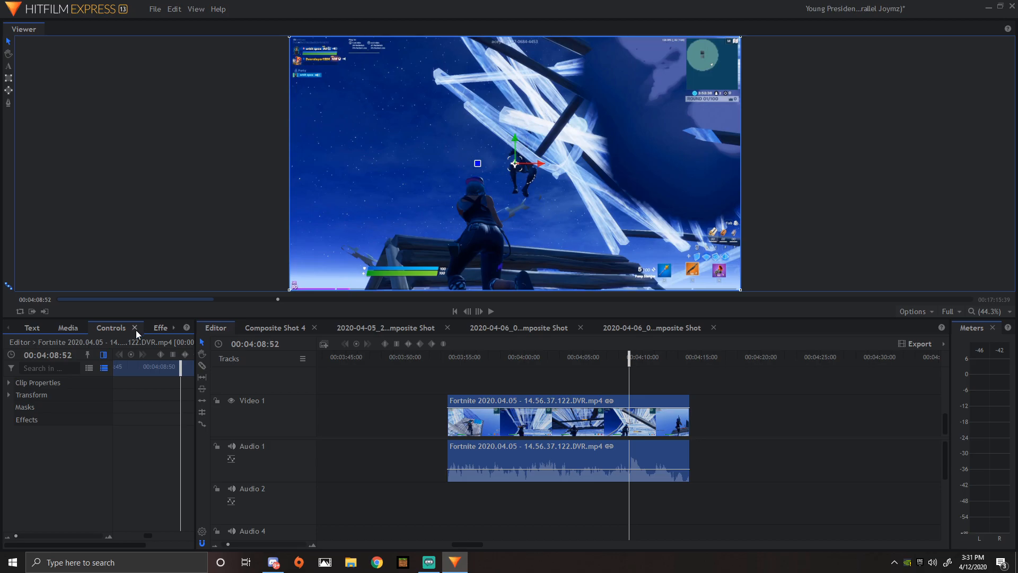
left_click_drag(195, 436, 402, 432)
left_click(10, 395)
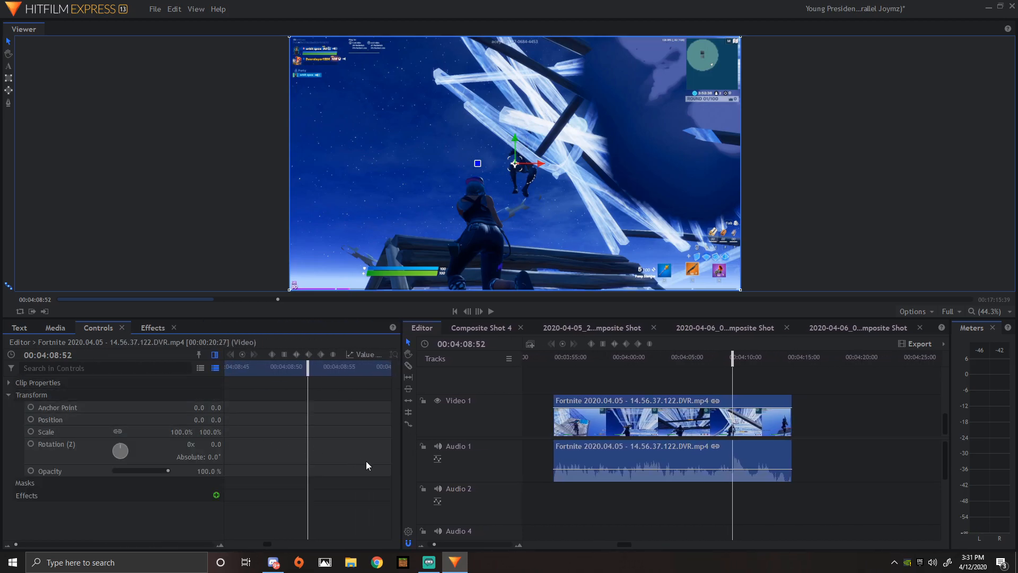
left_click_drag(402, 473, 538, 458)
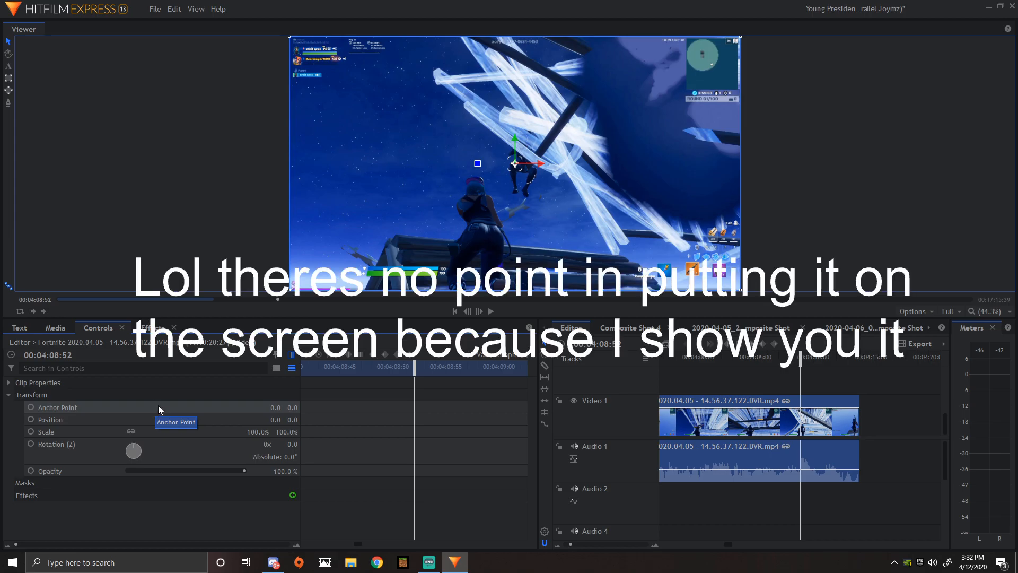
left_click(30, 432)
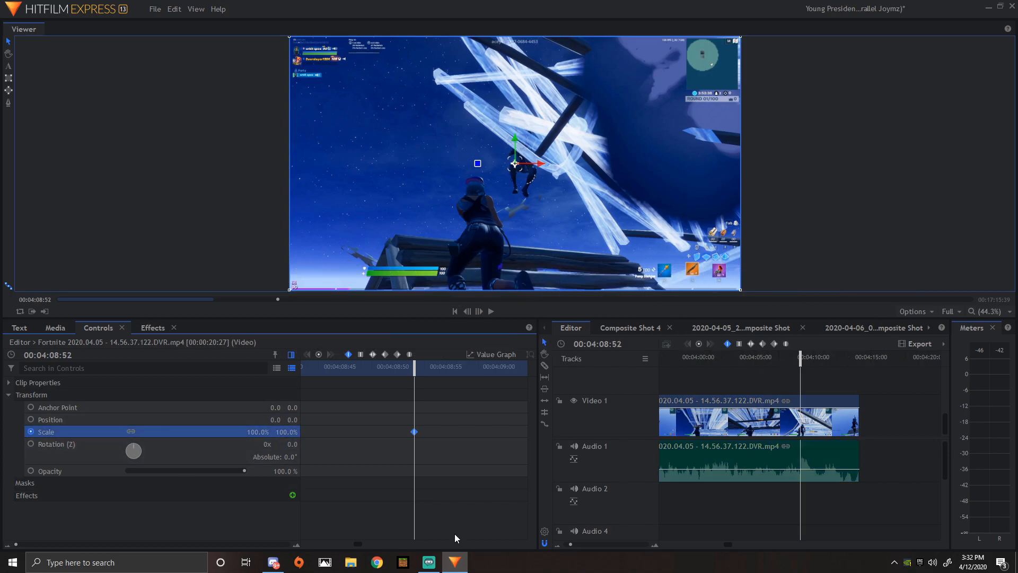
Step: Add a Scale keyframe of 120% one frame further, at 00:04:08:53
key("Right")
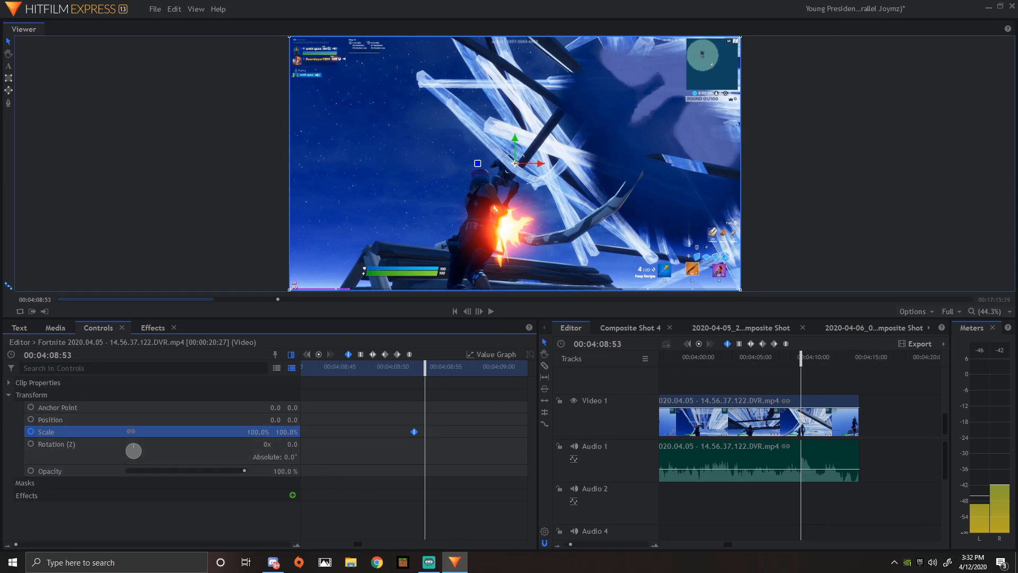
type("120")
key("Return")
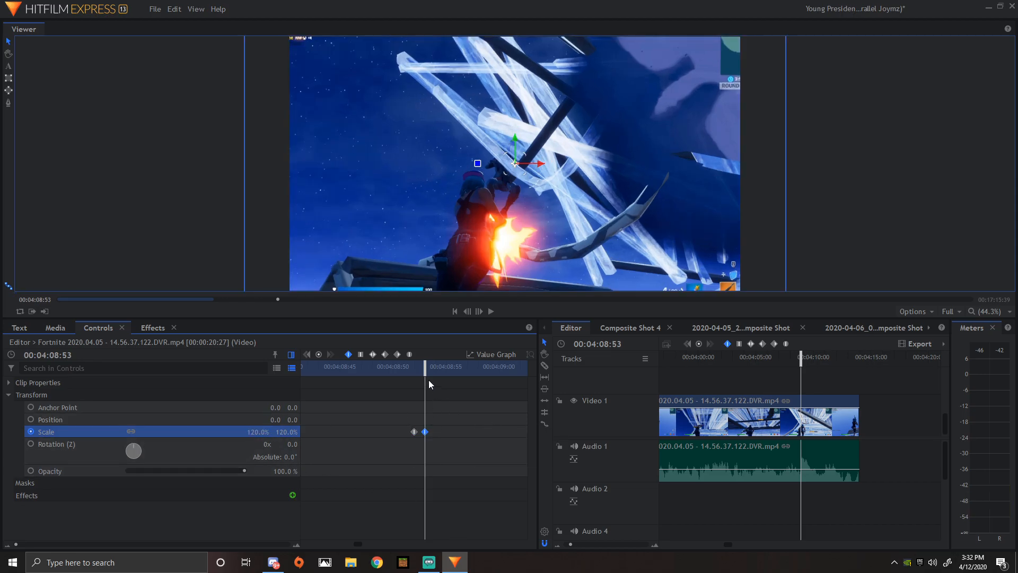
mouse_move(422, 370)
left_mouse_down()
mouse_move(414, 372)
mouse_move(424, 372)
left_mouse_up()
left_click(444, 484)
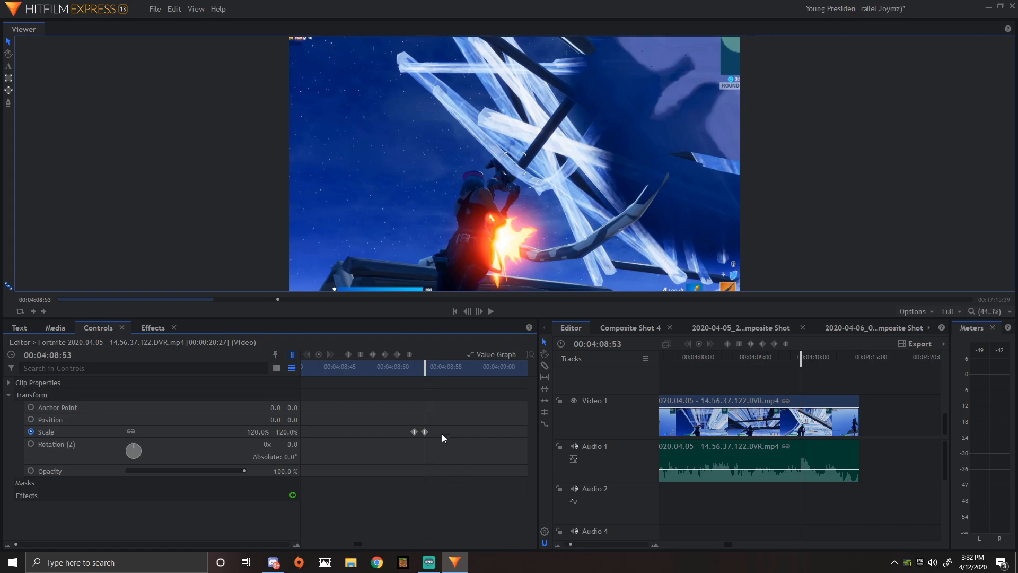
Step: Play back the sudden zoom-in on the shot, returning to the 00:04:08:52 keyframe to watch it again
key("space")
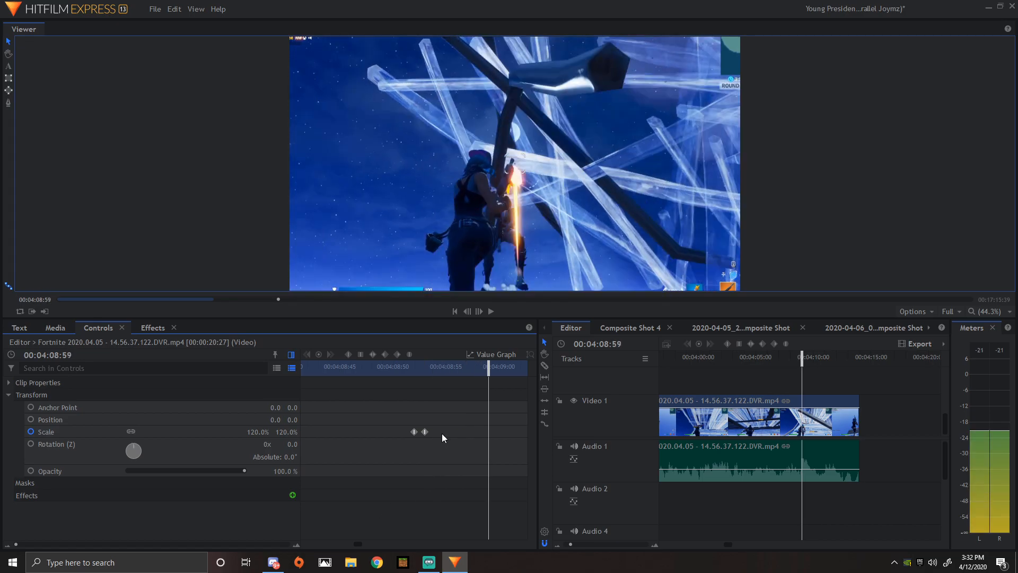
key("Left")
key("Left")
key("Left")
key("Left")
key("Left")
key("Left")
key("Left")
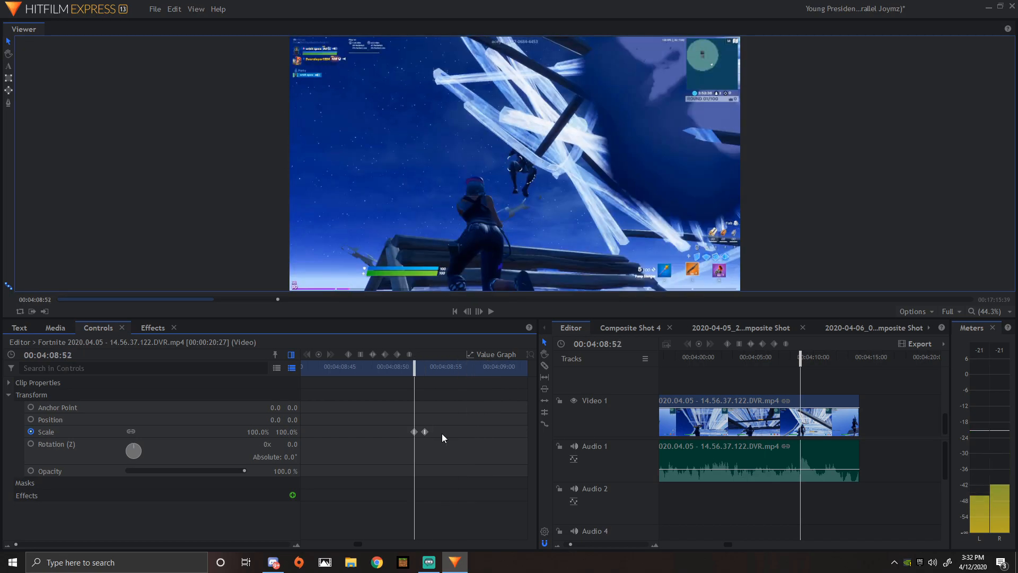
key("space")
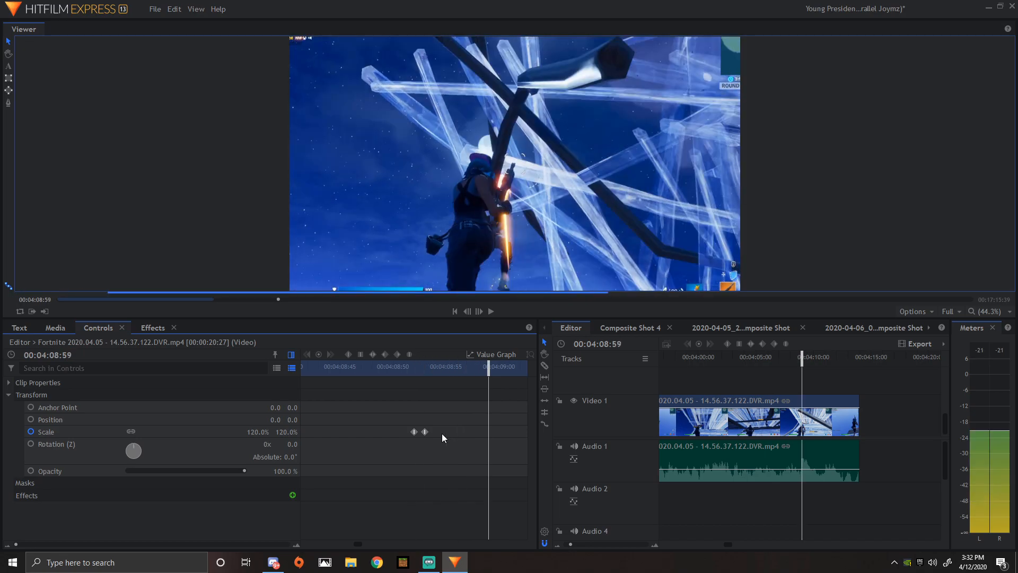
Step: Begin the zoom-out with a Scale keyframe of 115% at 00:04:09:03
key("Right")
key("Right")
key("Right")
key("Right")
key("Right")
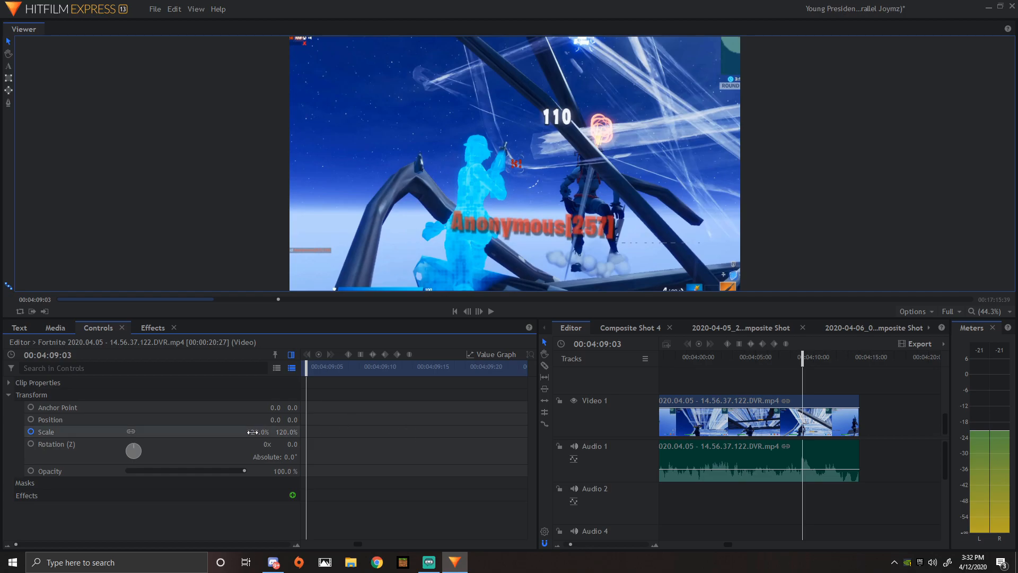
type("11")
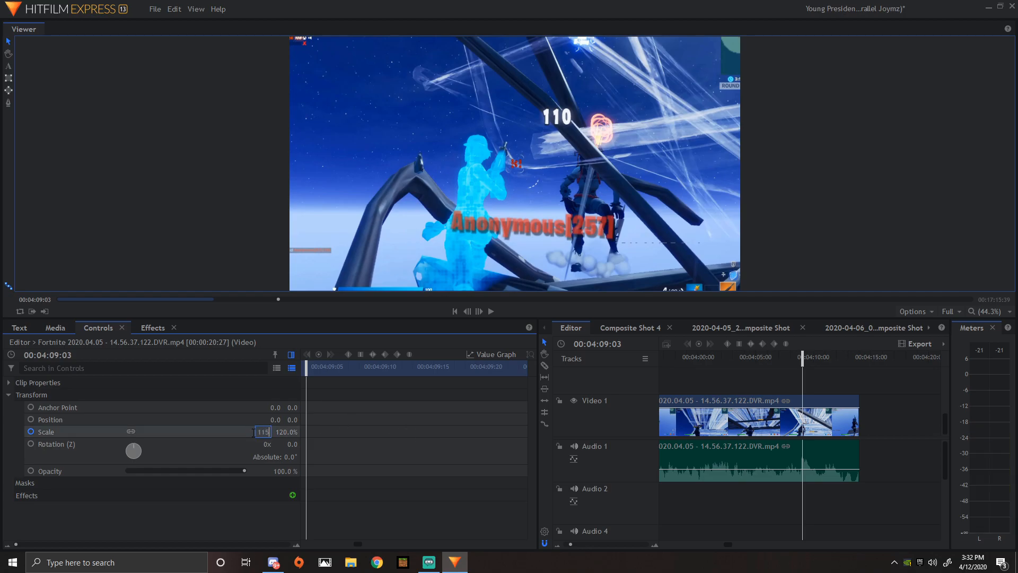
type("5")
key("Return")
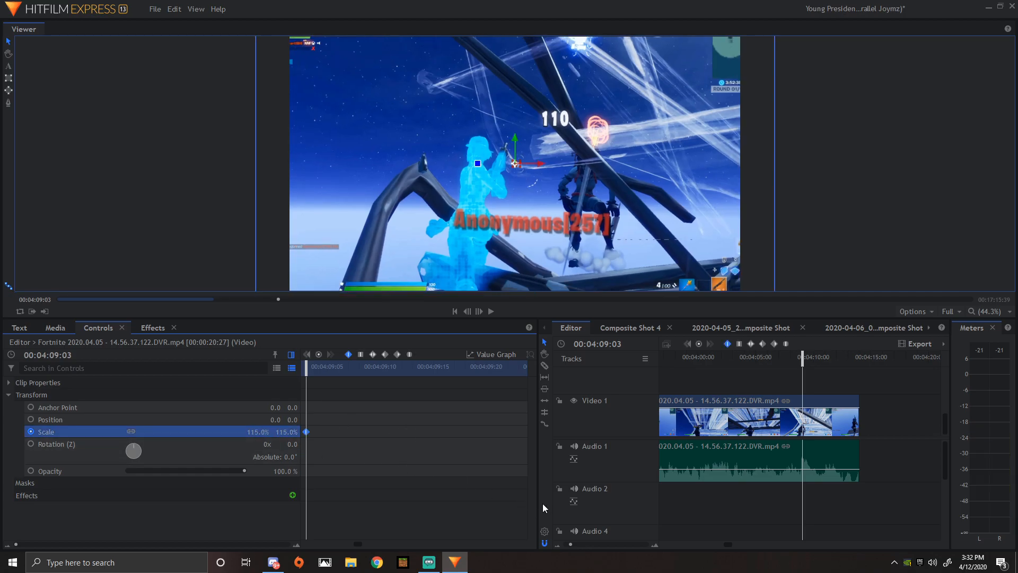
Step: Add a Scale keyframe of 110% and place it at 00:04:09:07
key("Right")
key("Right")
key("Right")
key("Right")
key("Right")
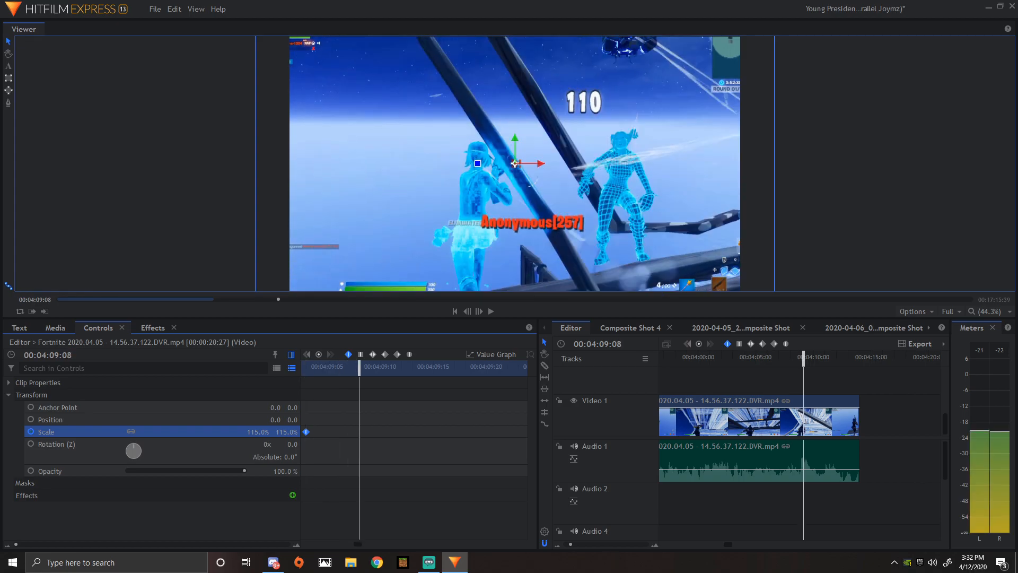
key("BackSpace")
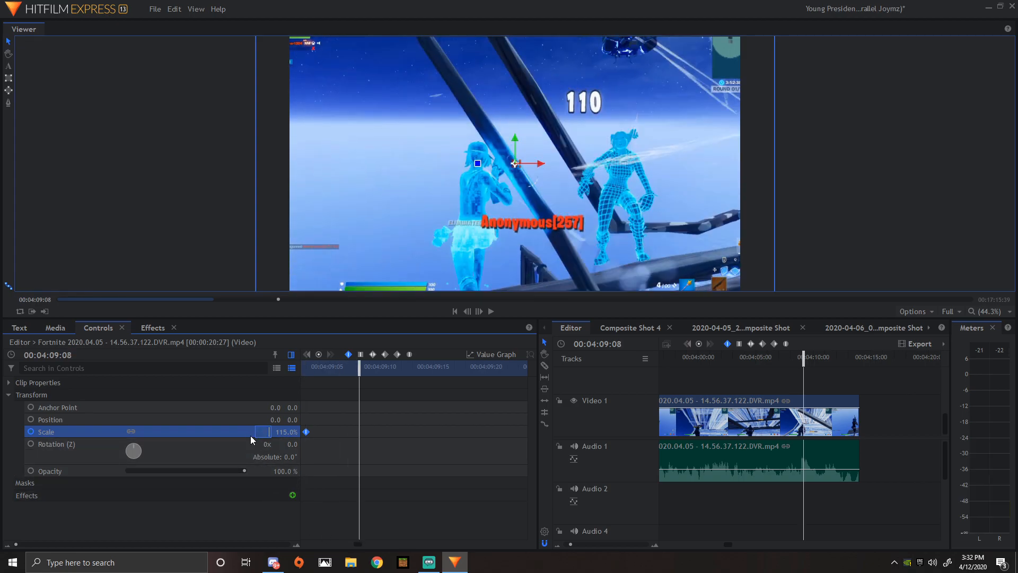
type("110")
key("Return")
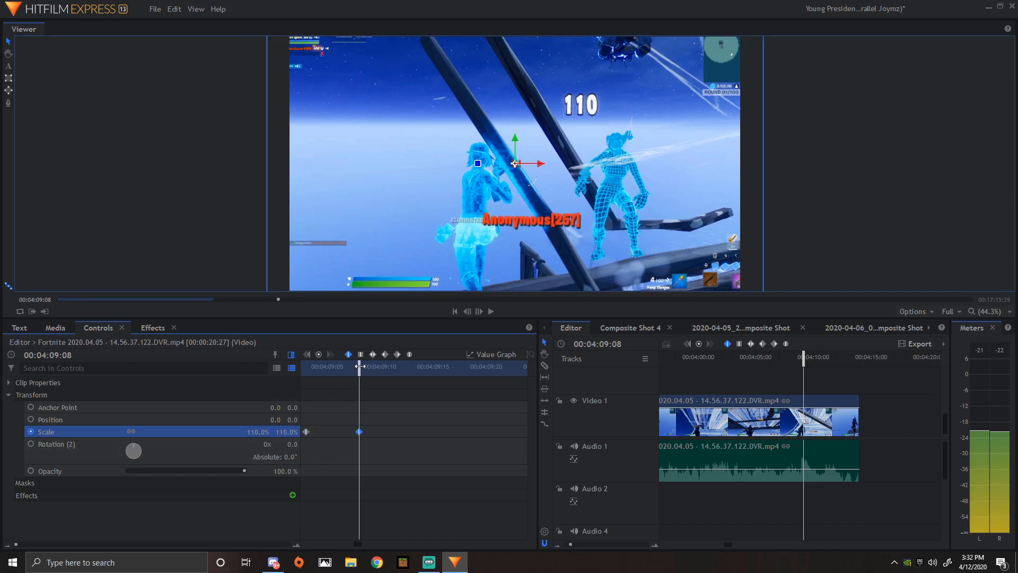
left_click_drag(360, 366, 350, 368)
left_click_drag(359, 432, 348, 432)
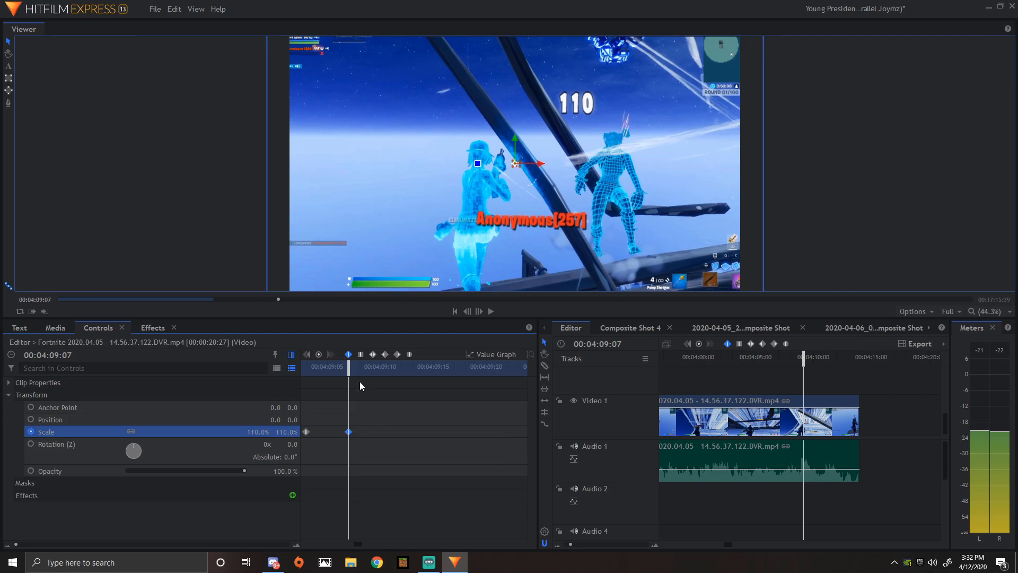
Step: Continue the zoom-out with a Scale keyframe of 105% at 00:04:09:11
key("Right")
key("Right")
key("Right")
key("Right")
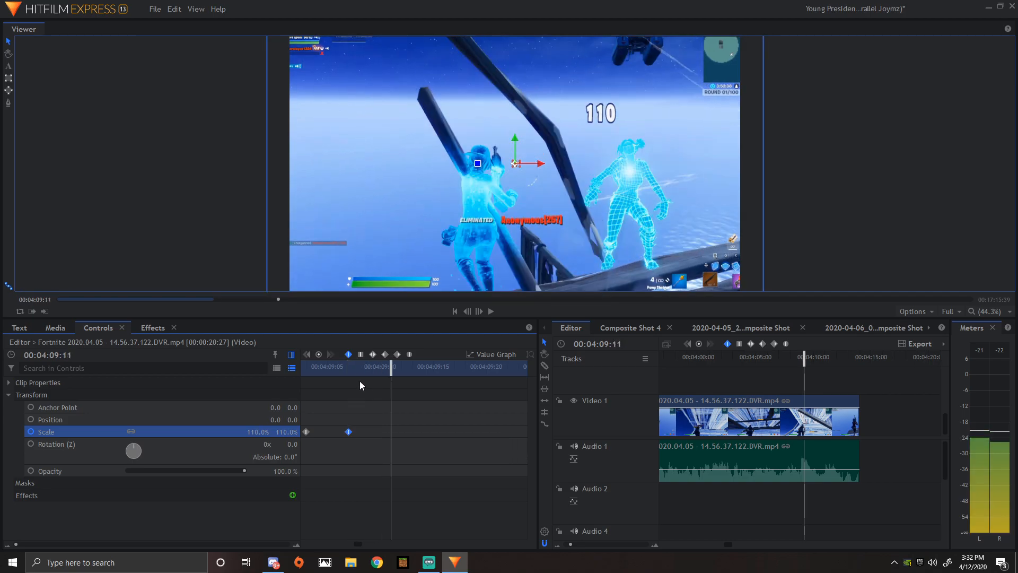
left_click(256, 431)
type("105")
key("Return")
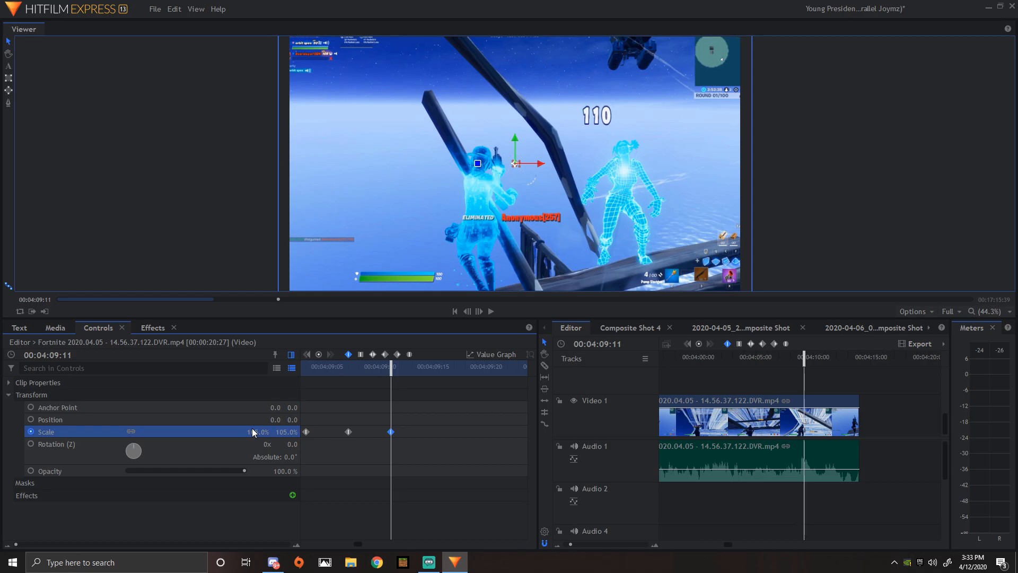
Step: Finish the zoom-out with a Scale keyframe of 100% at 00:04:09:55
key("space")
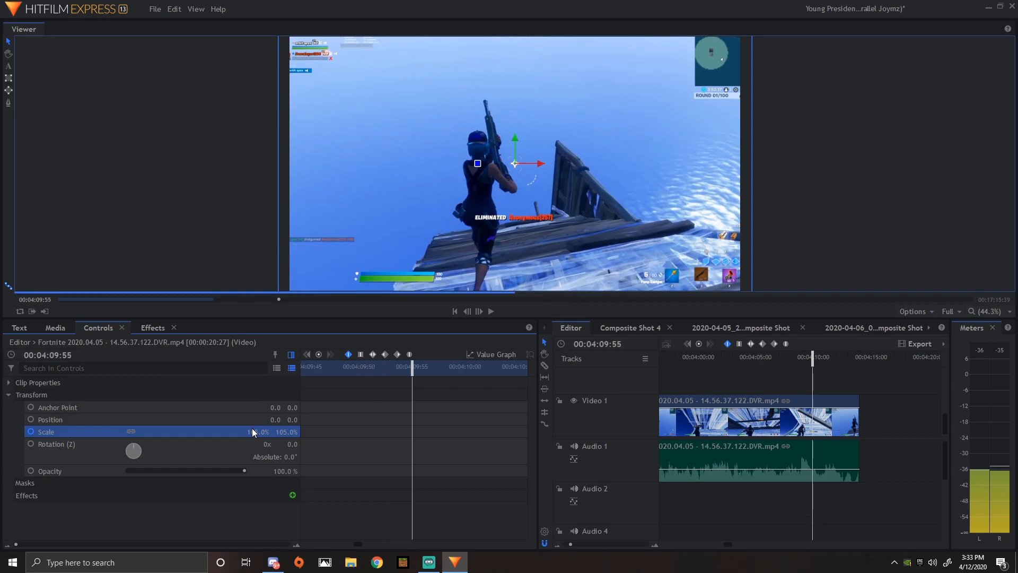
left_click(252, 428)
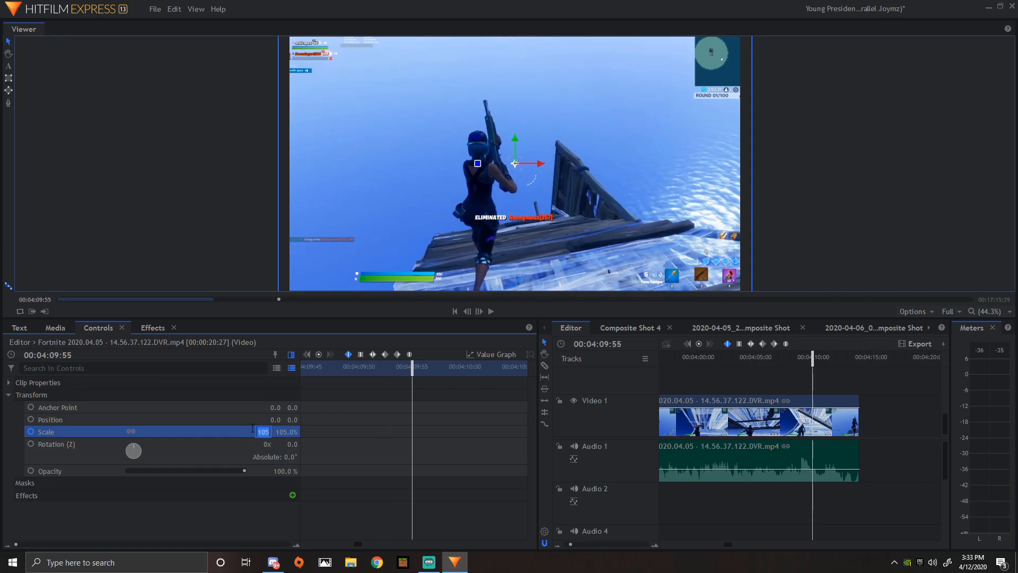
key("Return")
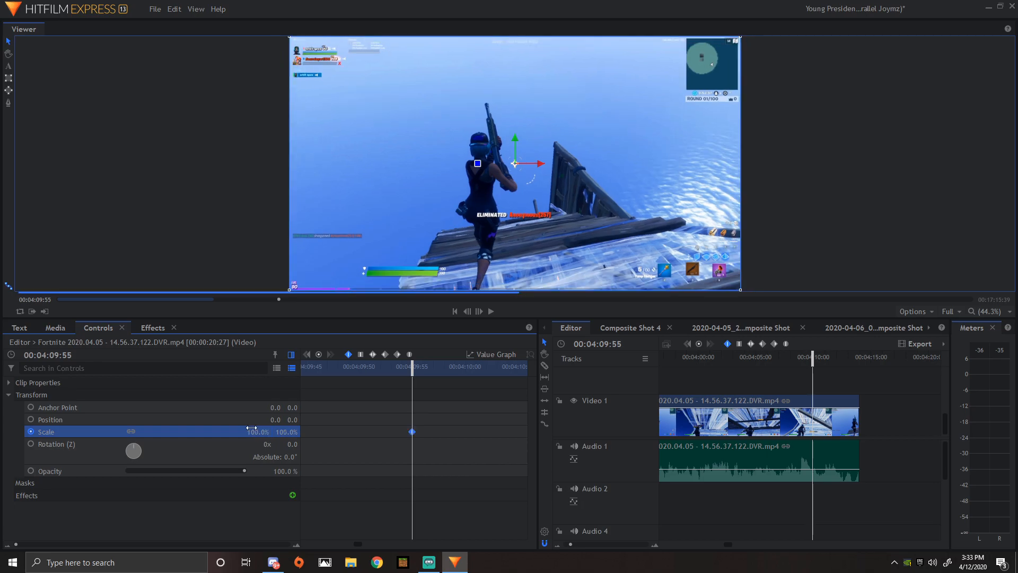
Step: Play back the complete zoom effect from before the shot, and widen the timeline area again
left_click_drag(812, 357, 796, 365)
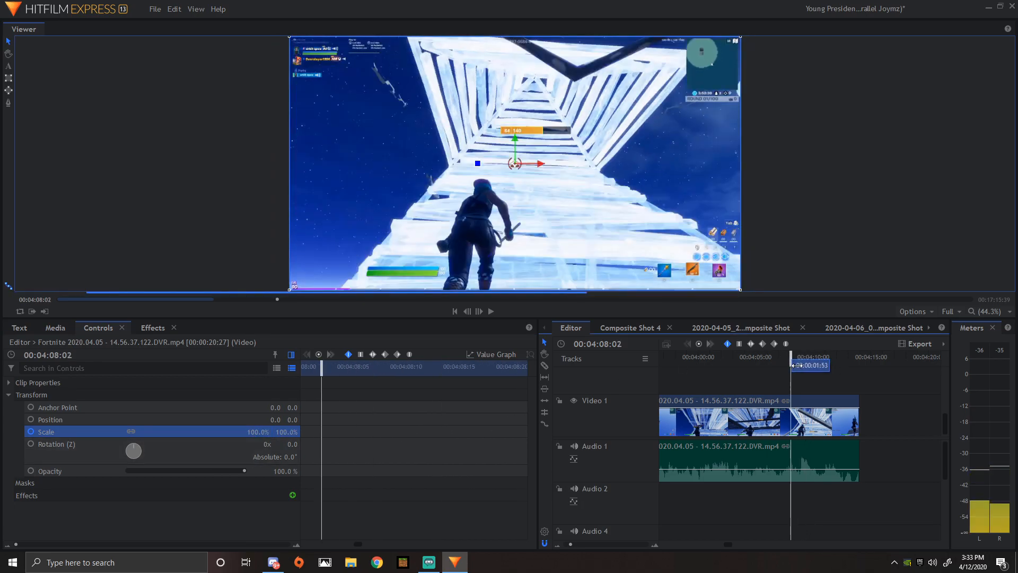
left_click(491, 311)
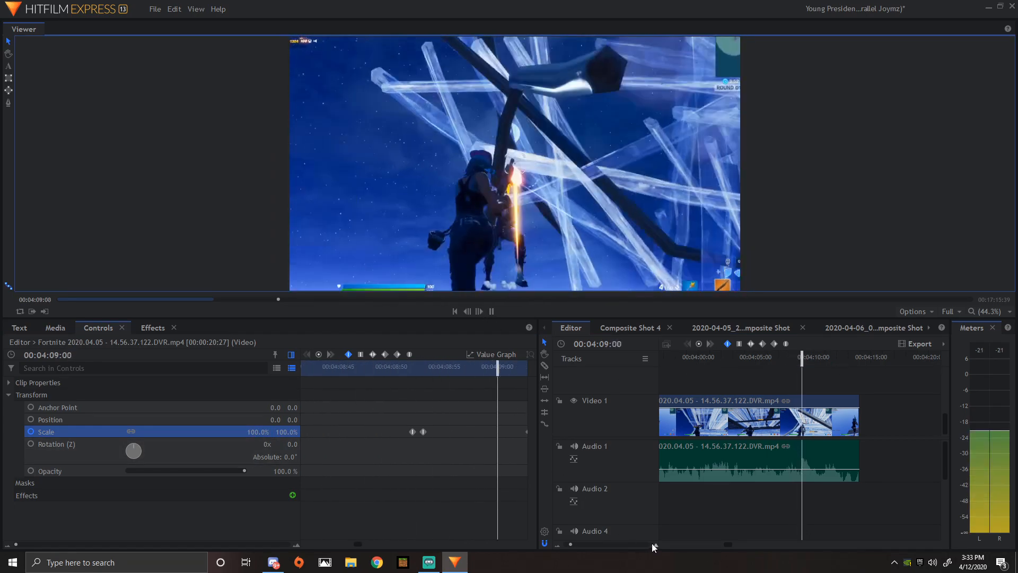
left_click_drag(817, 358, 798, 357)
left_click(492, 312)
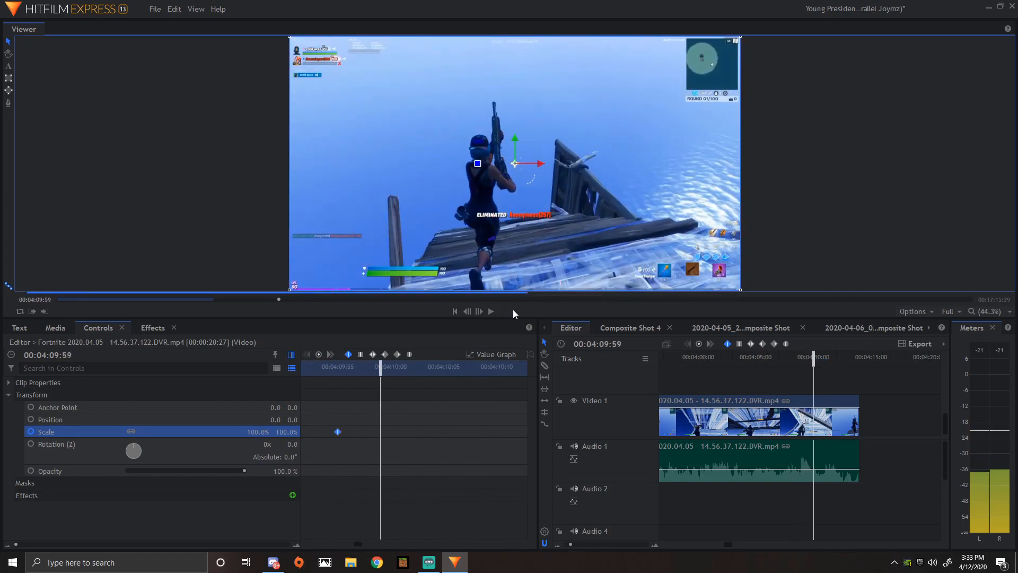
left_click_drag(539, 455, 250, 435)
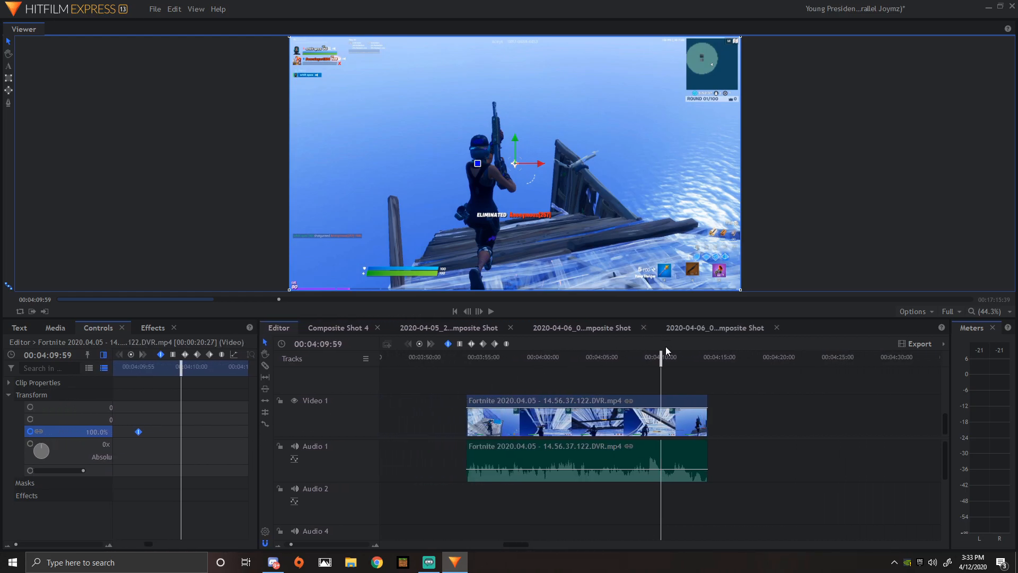
Step: Replay the zoom effect once more from before the shot, and move the playhead past the end of the clip
left_click_drag(663, 364, 638, 364)
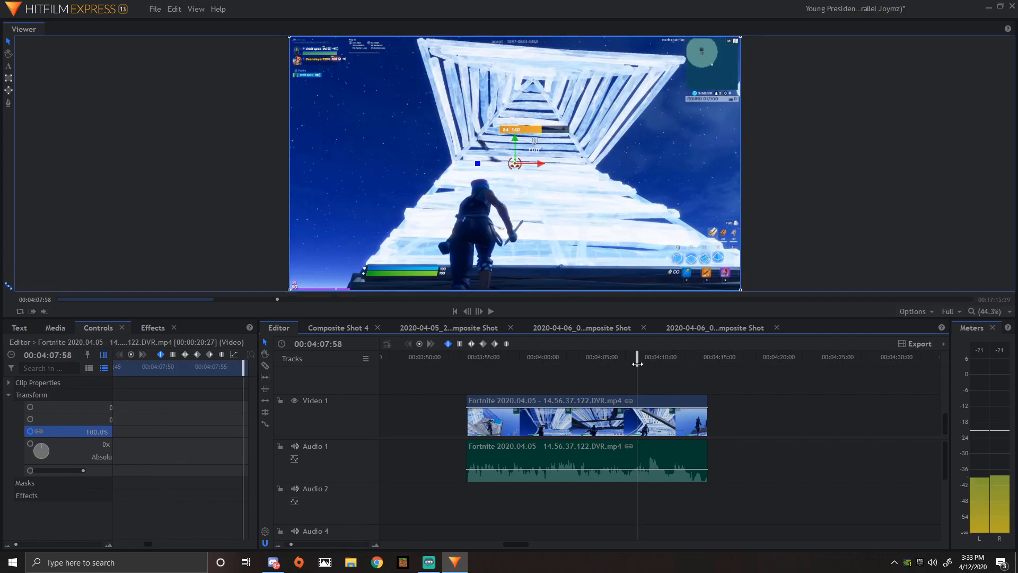
left_click(492, 312)
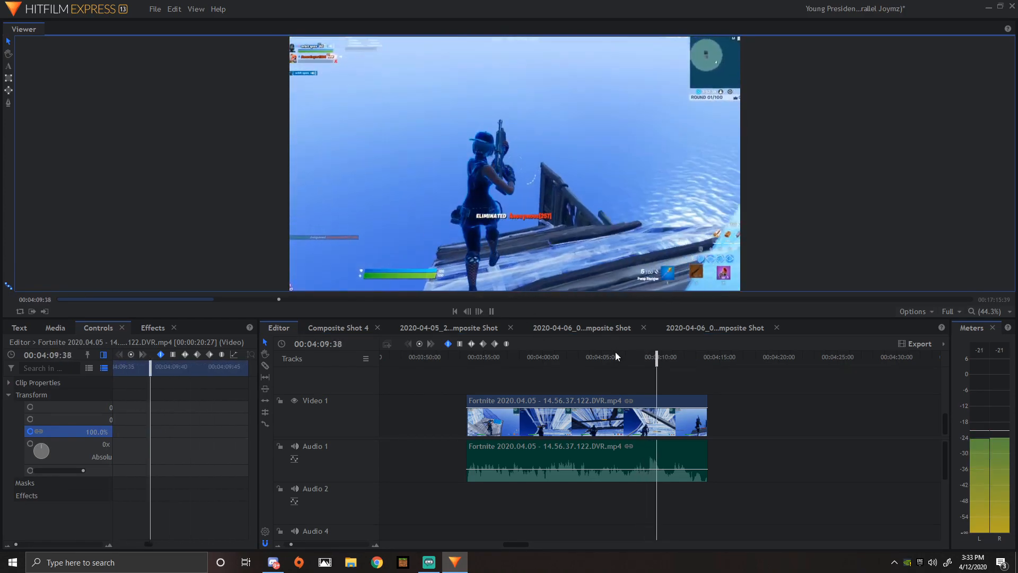
left_click_drag(658, 359, 769, 358)
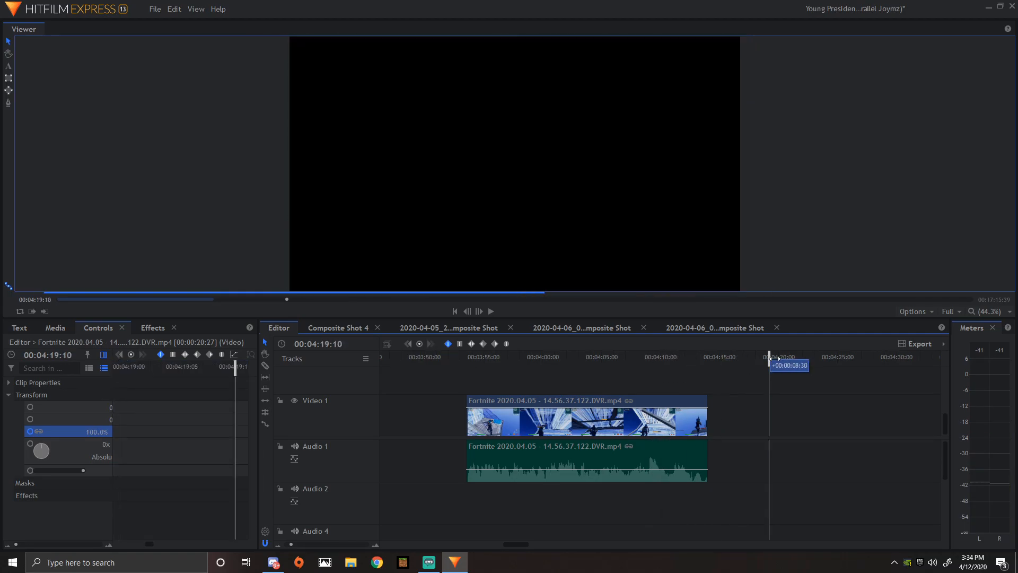
left_click_drag(257, 499, 215, 482)
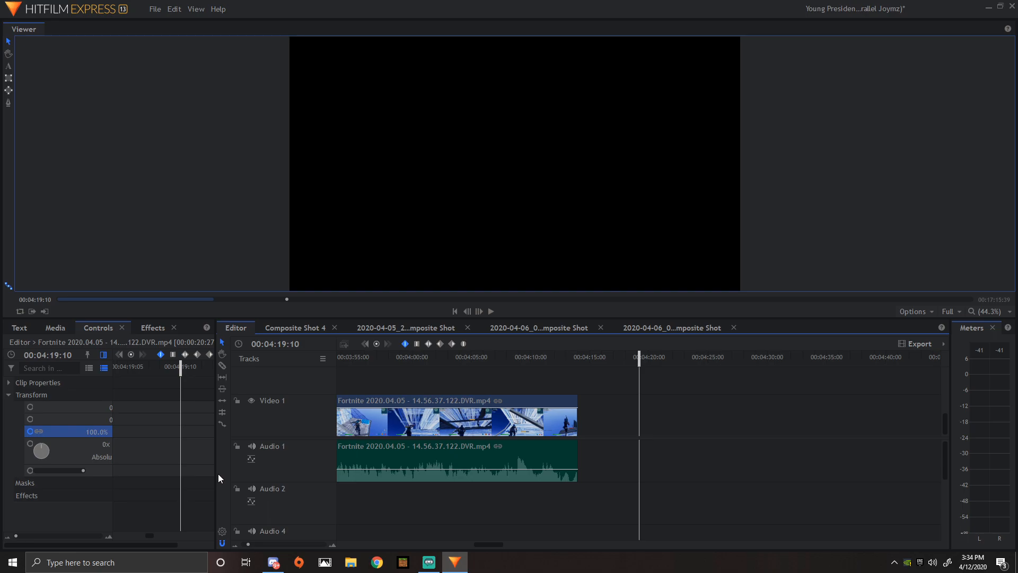
left_click_drag(651, 359, 706, 359)
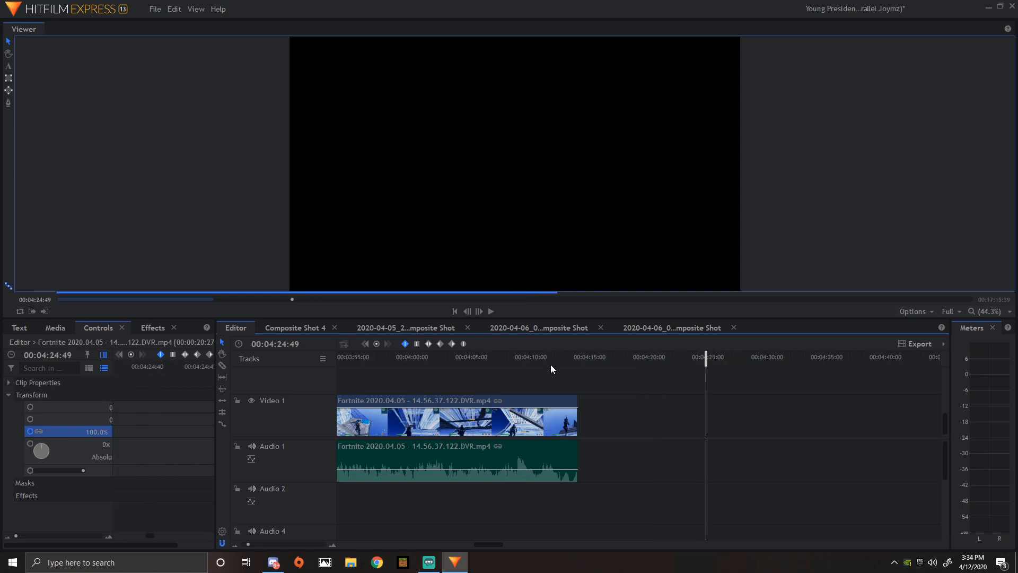
Step: Create a new composite shot using the 1080p Full HD @ 60 fps template with a duration of 00:00:30:00
left_click(55, 328)
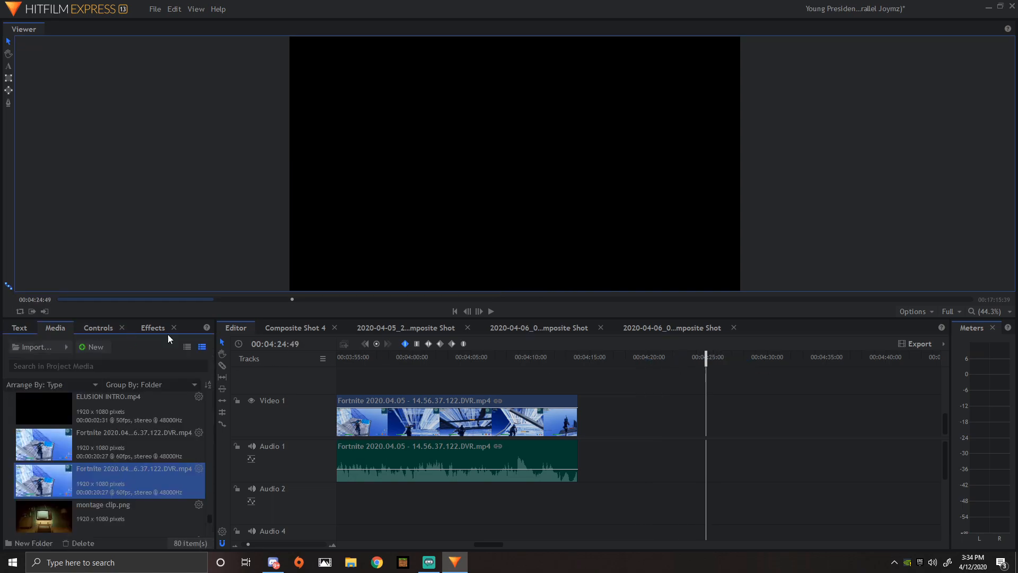
left_click(91, 346)
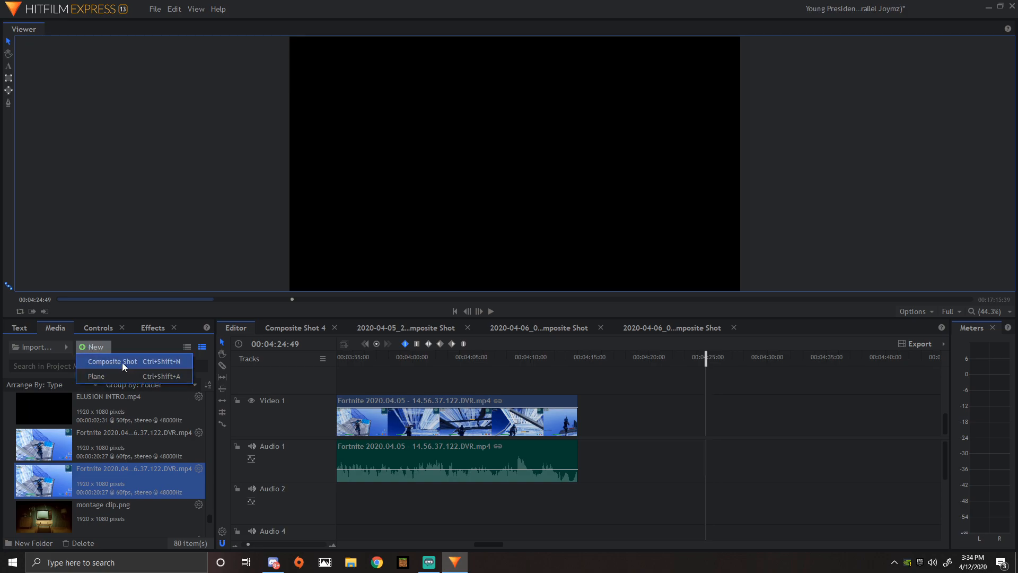
left_click(139, 358)
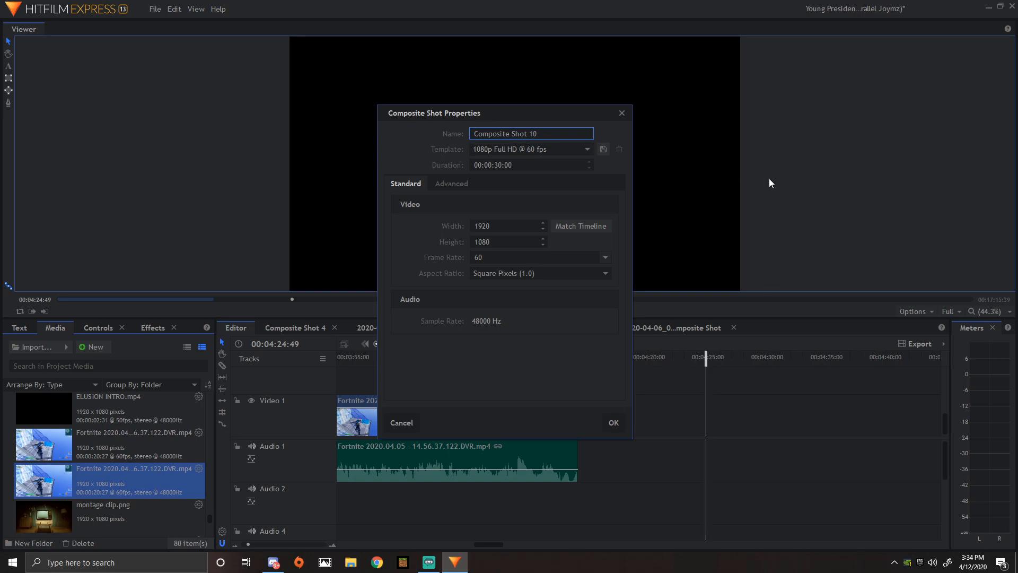
left_click(615, 422)
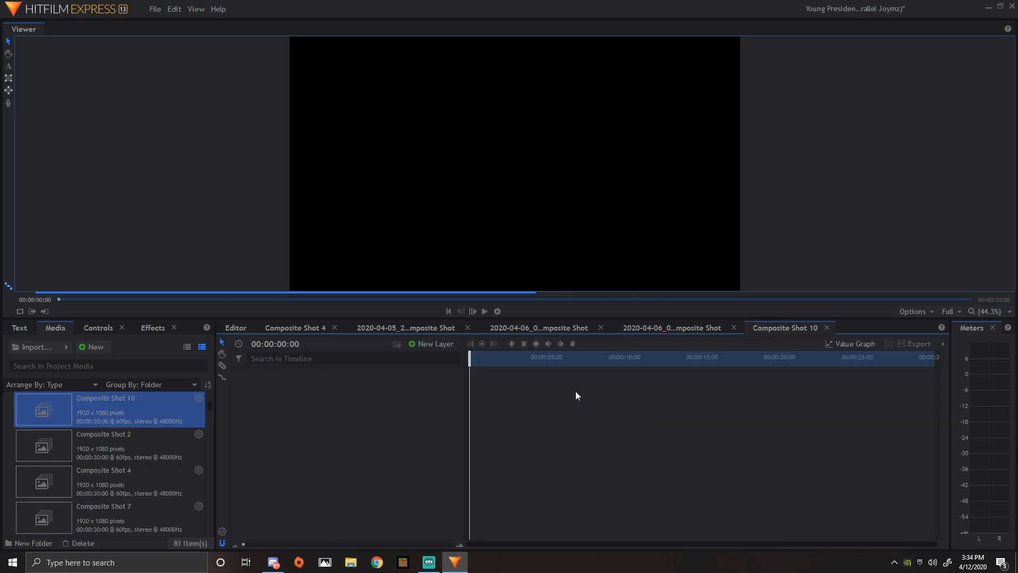
Step: Add the VFX shot 1 background image to the new composite shot and fit it to the frame width
left_click_drag(468, 365, 653, 381)
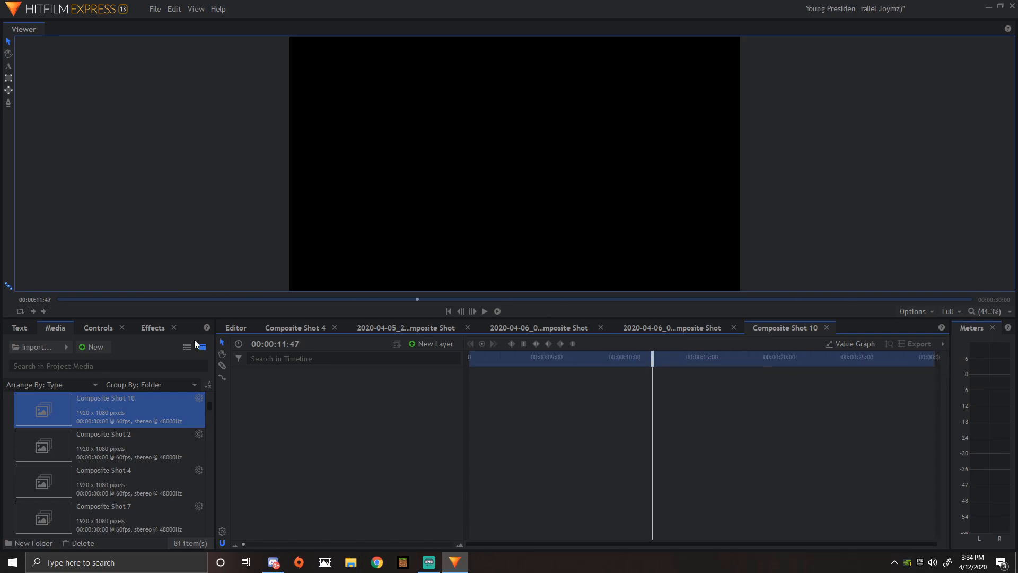
scroll(96, 411, "down", 10)
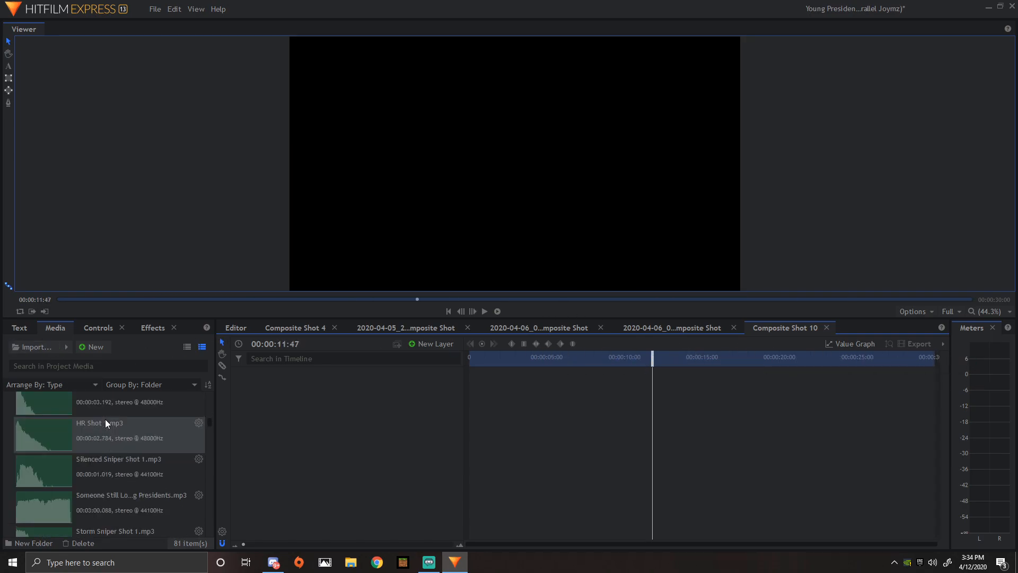
scroll(107, 418, "up", 10)
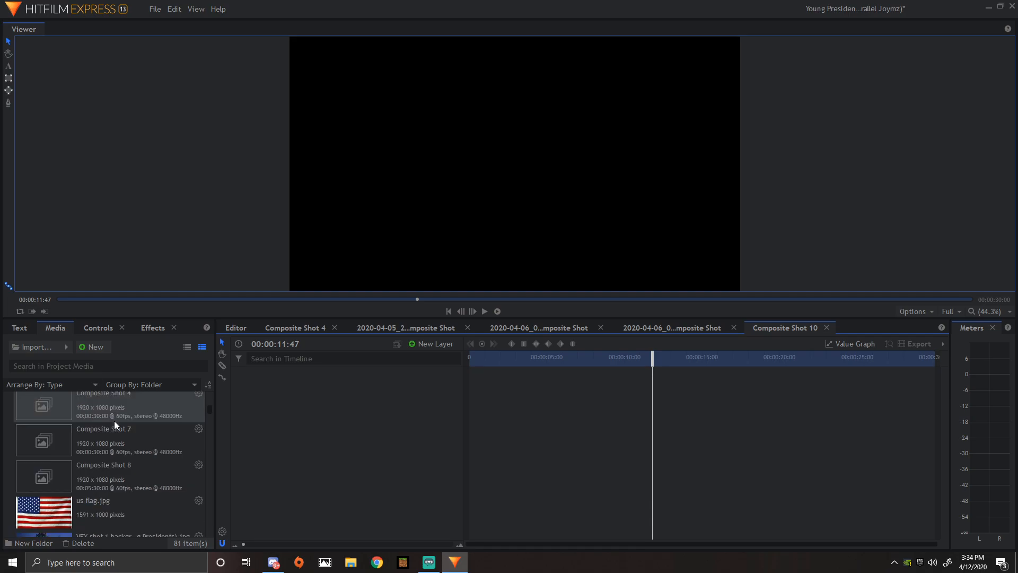
scroll(124, 406, "down", 3)
left_click_drag(55, 424, 340, 397)
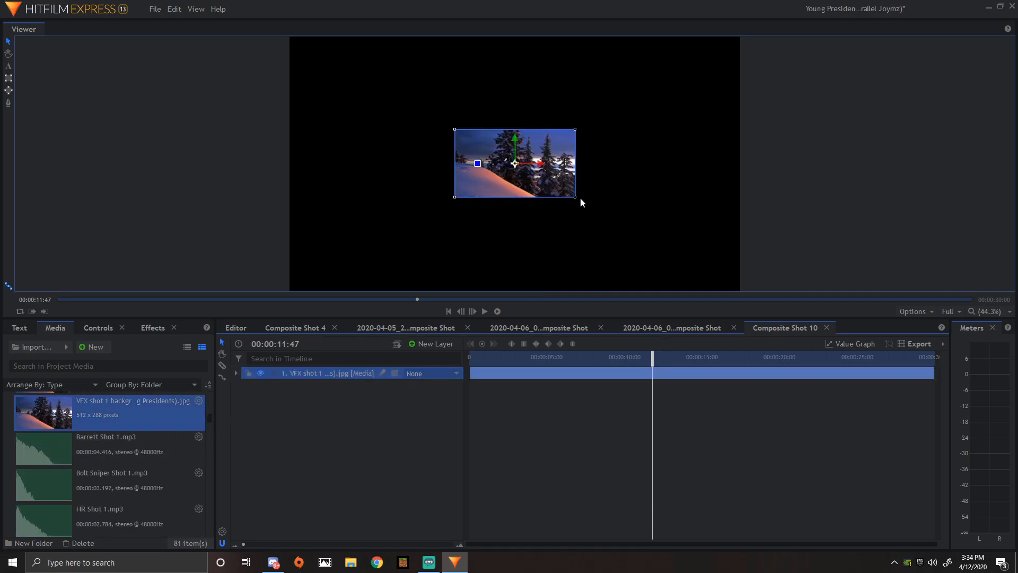
right_click(612, 377)
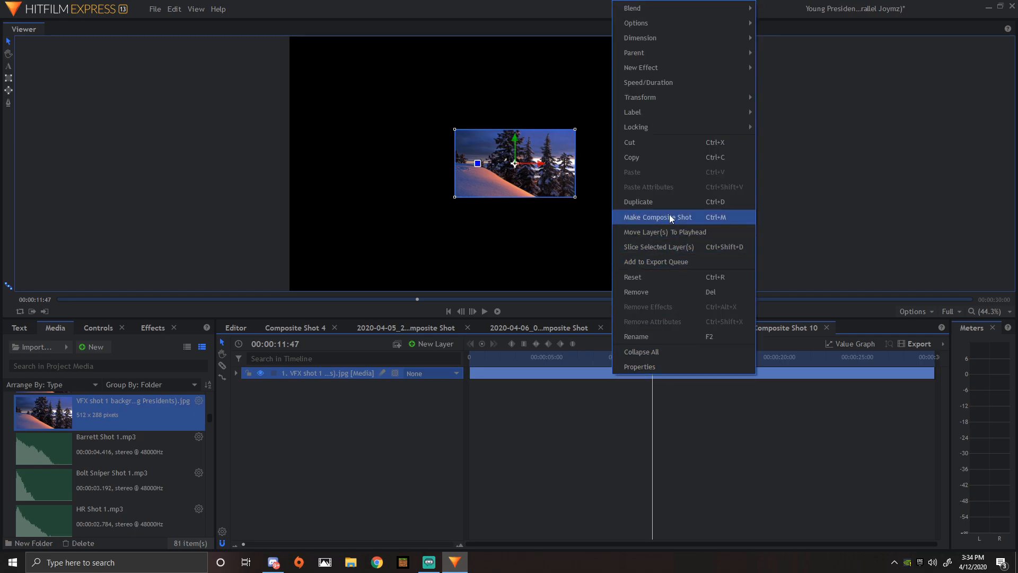
mouse_move(649, 91)
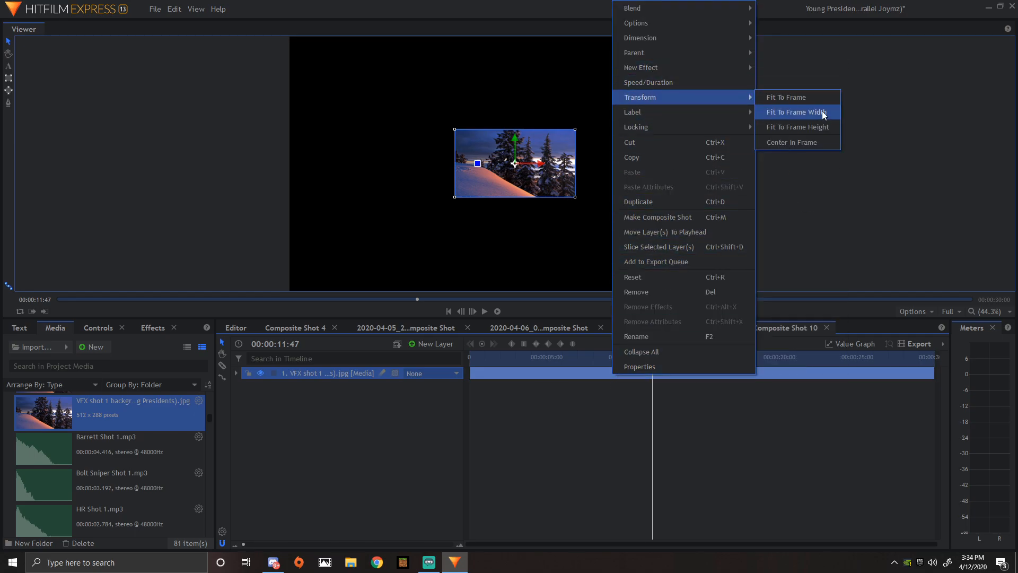
left_click(819, 110)
left_click(569, 417)
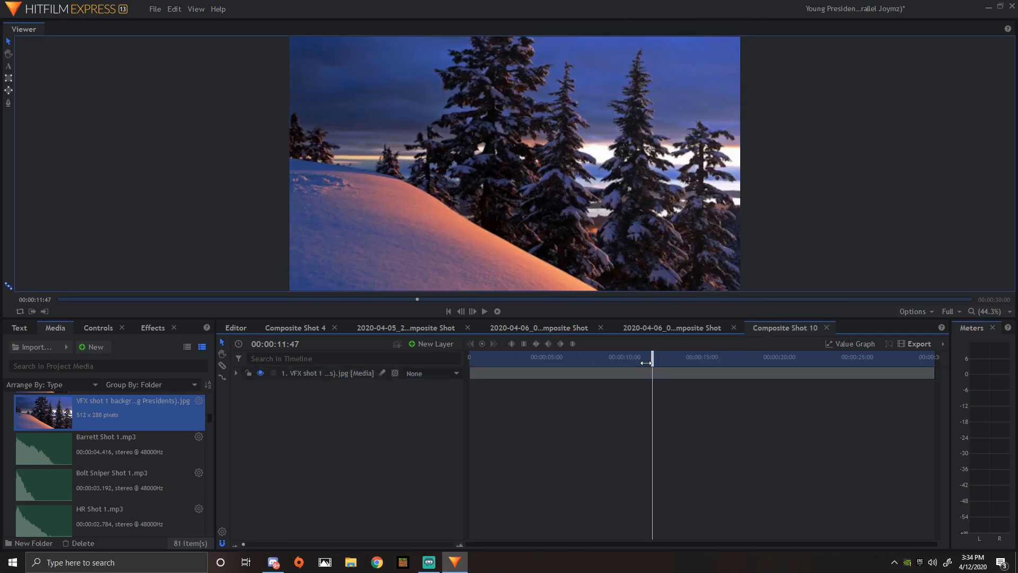
Step: Play back the finished letter animation in the 2020-04-05 composite shot from its start for reference
left_click(366, 328)
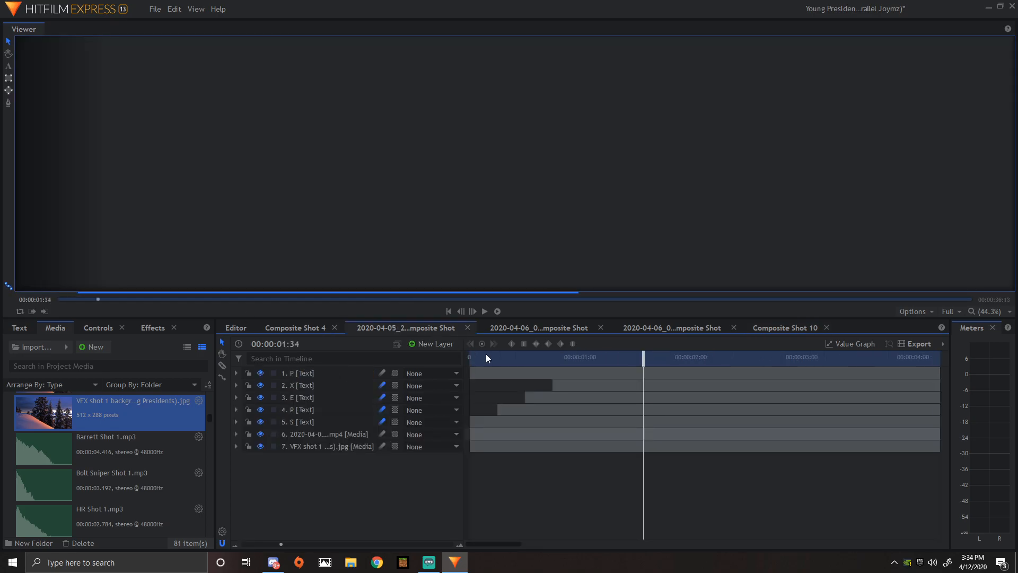
left_click(536, 327)
left_click(434, 328)
left_click_drag(649, 351, 470, 351)
left_click(484, 312)
left_click(484, 311)
mouse_move(609, 360)
left_mouse_down()
mouse_move(467, 359)
mouse_move(675, 372)
mouse_move(644, 359)
mouse_move(539, 359)
mouse_move(486, 342)
mouse_move(614, 358)
left_mouse_up()
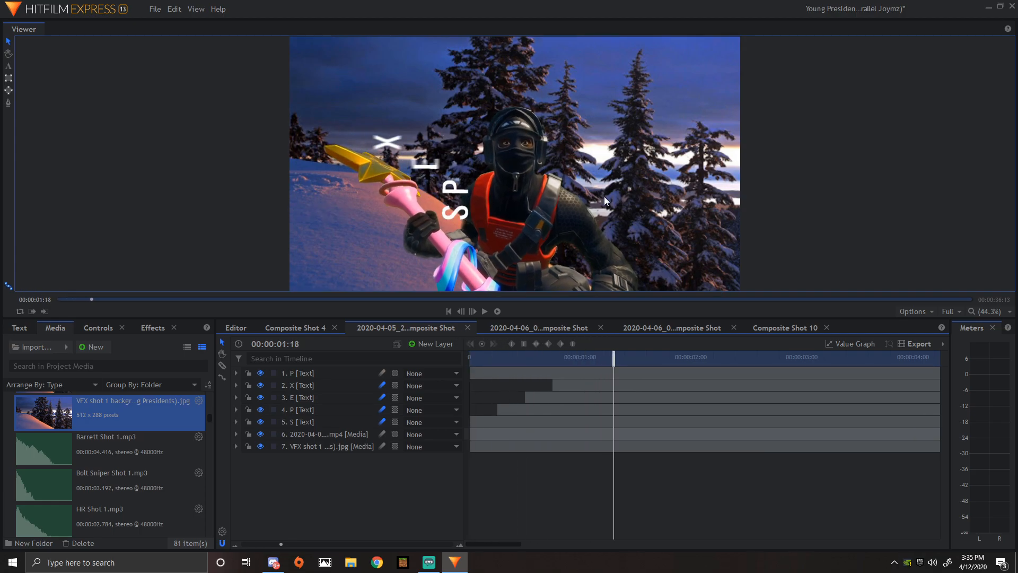
Step: Compare Composite Shot 10 with the finished 2020-04-05 letter composite, and return to Composite Shot 10
left_click(769, 326)
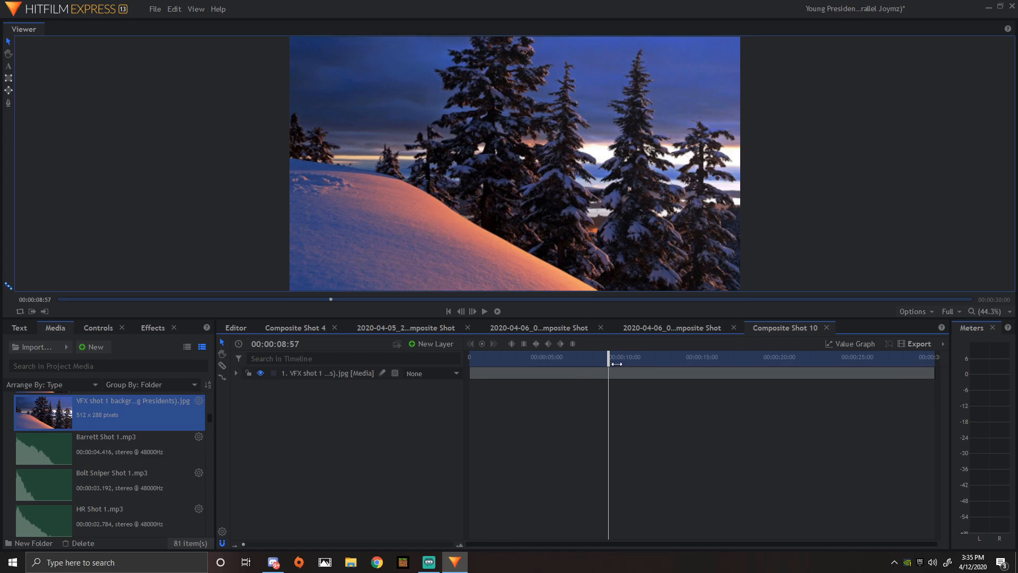
left_click(460, 329)
left_click(532, 329)
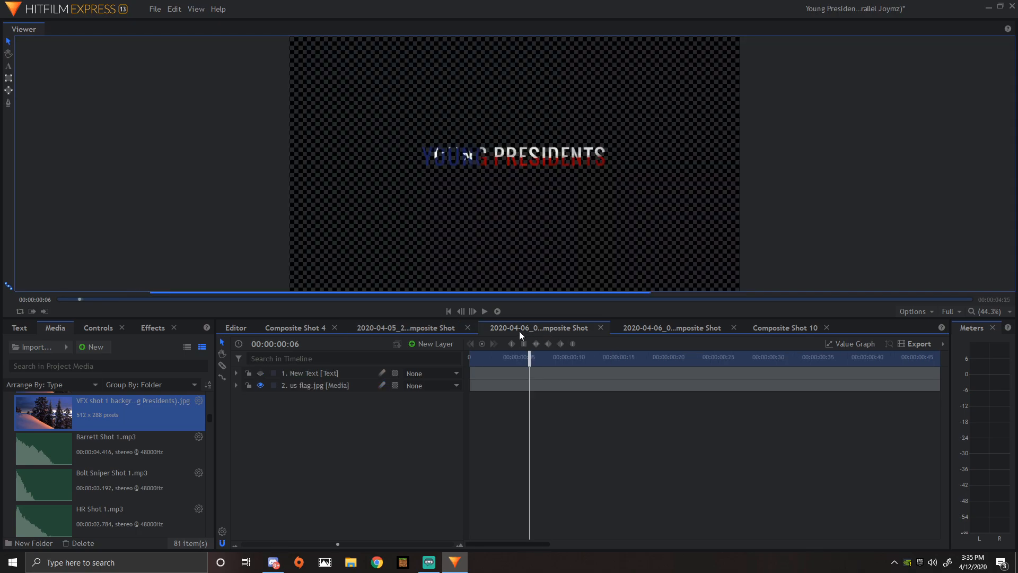
left_click(436, 326)
left_click_drag(472, 352, 655, 345)
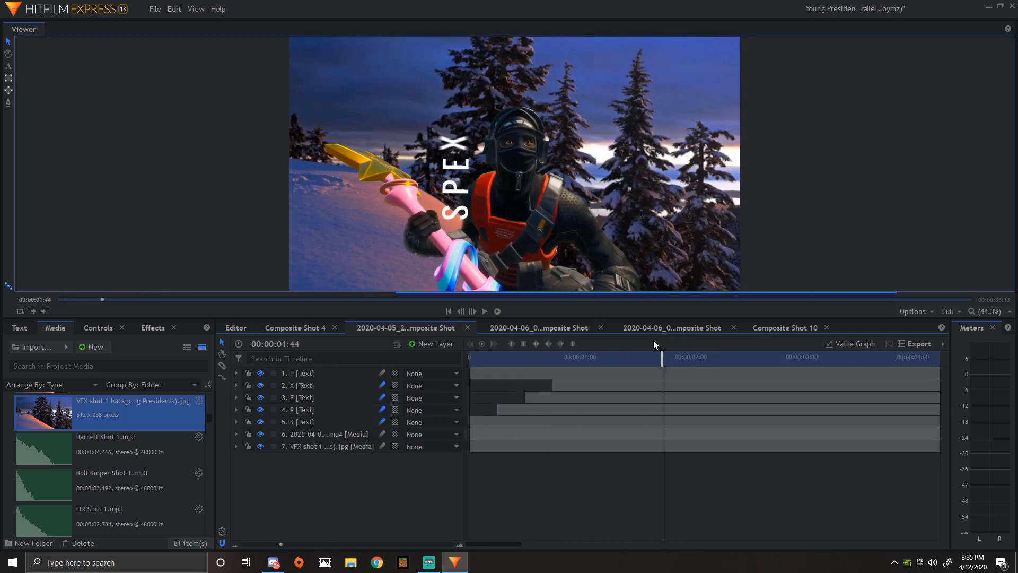
left_click(633, 326)
left_click(438, 330)
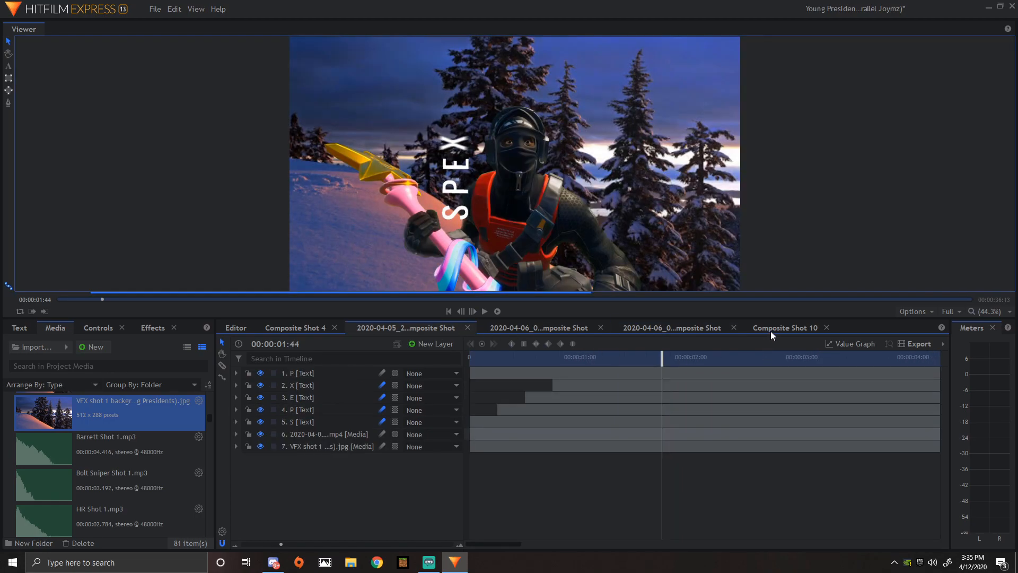
left_click(771, 332)
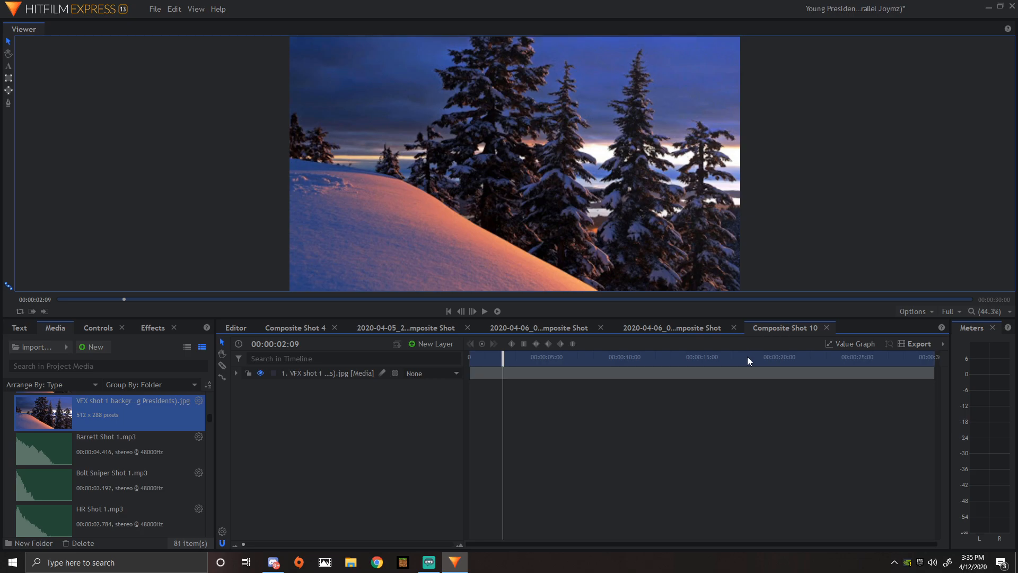
Step: Draw a wide text box across the middle of the snowy background and set its font size to 121
left_click(9, 65)
left_click_drag(397, 125, 642, 219)
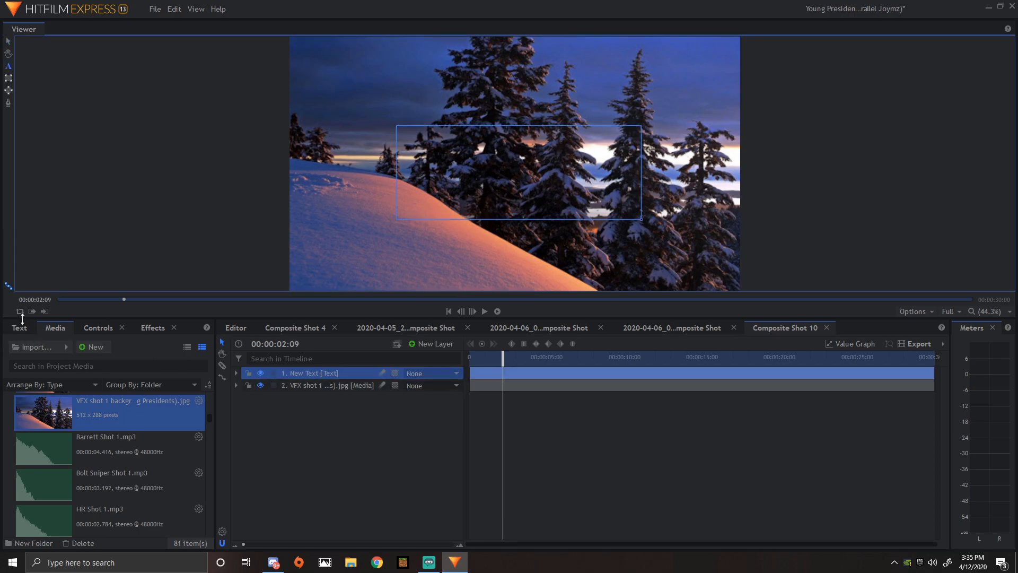
left_click(13, 330)
left_click(74, 388)
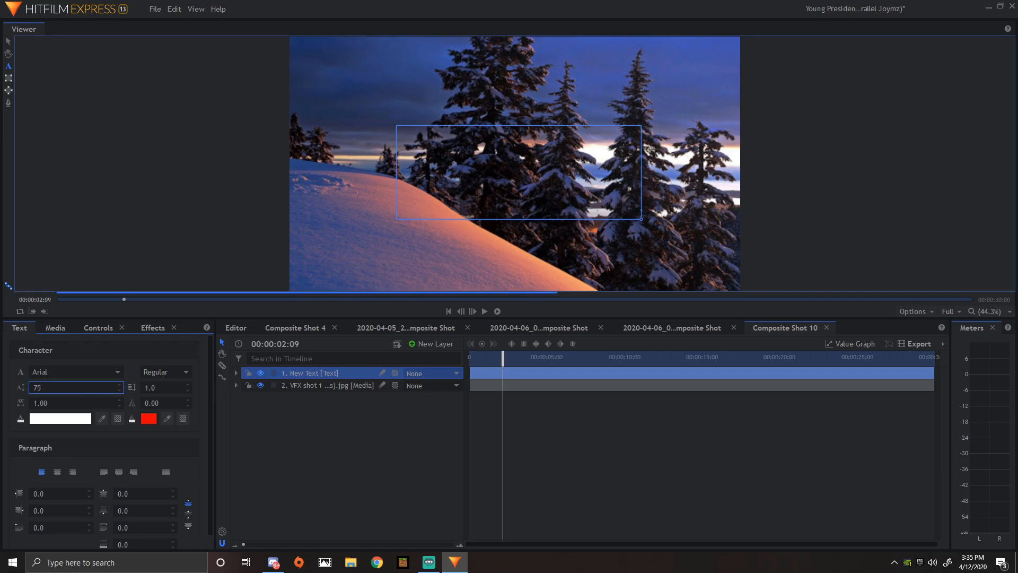
mouse_move(75, 388)
left_mouse_down()
mouse_move(126, 388)
mouse_move(88, 388)
left_mouse_up()
Step: Set the font of the new text layer to Oswald
left_click(61, 373)
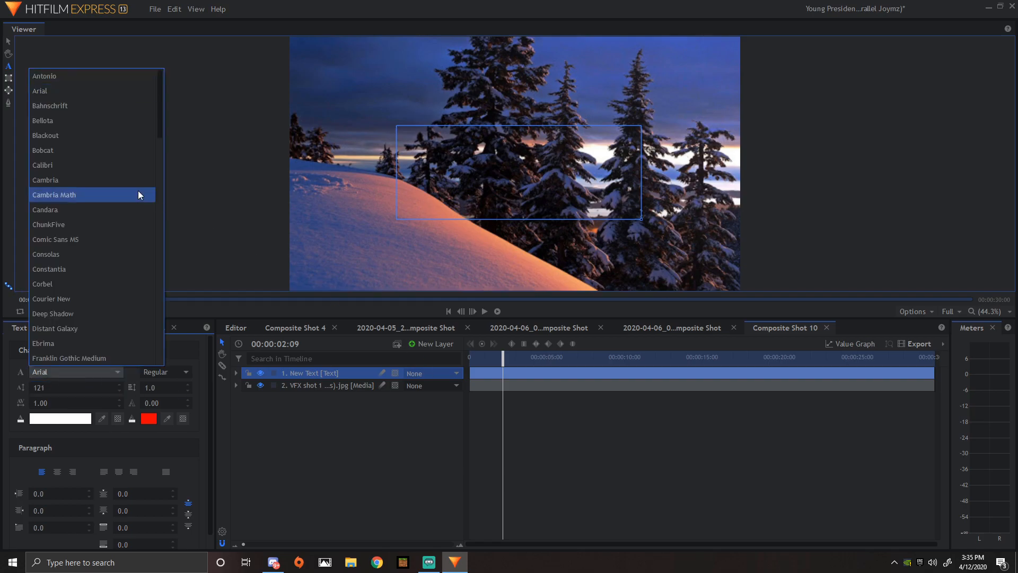
scroll(94, 123, "down", 6)
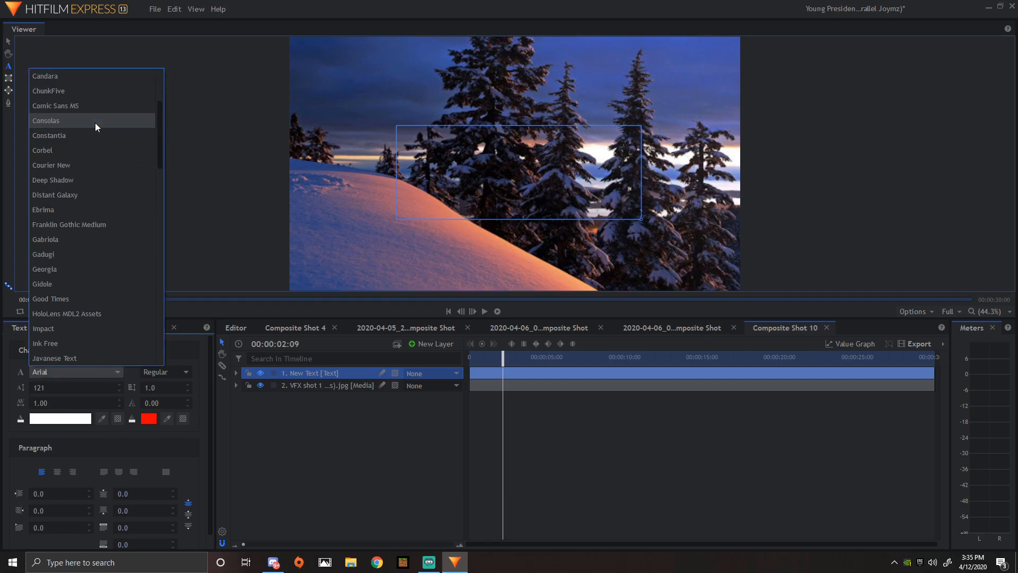
scroll(95, 122, "down", 12)
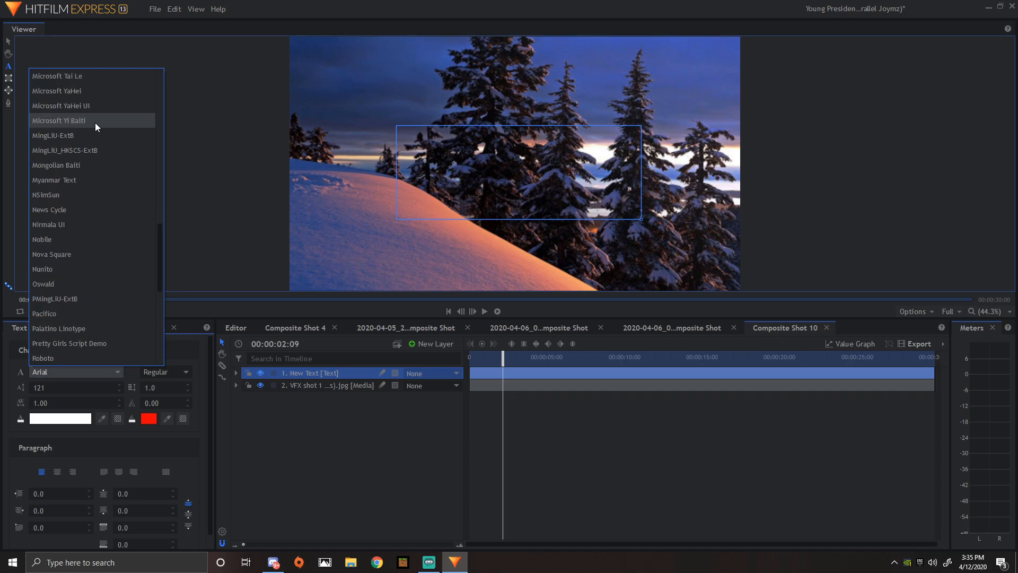
scroll(95, 123, "down", 4)
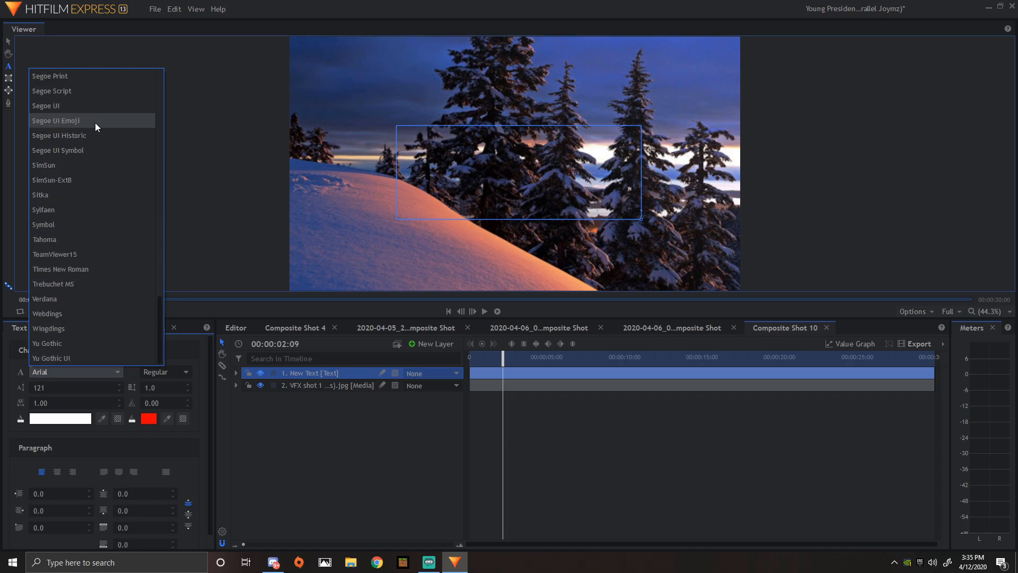
scroll(66, 164, "up", 6)
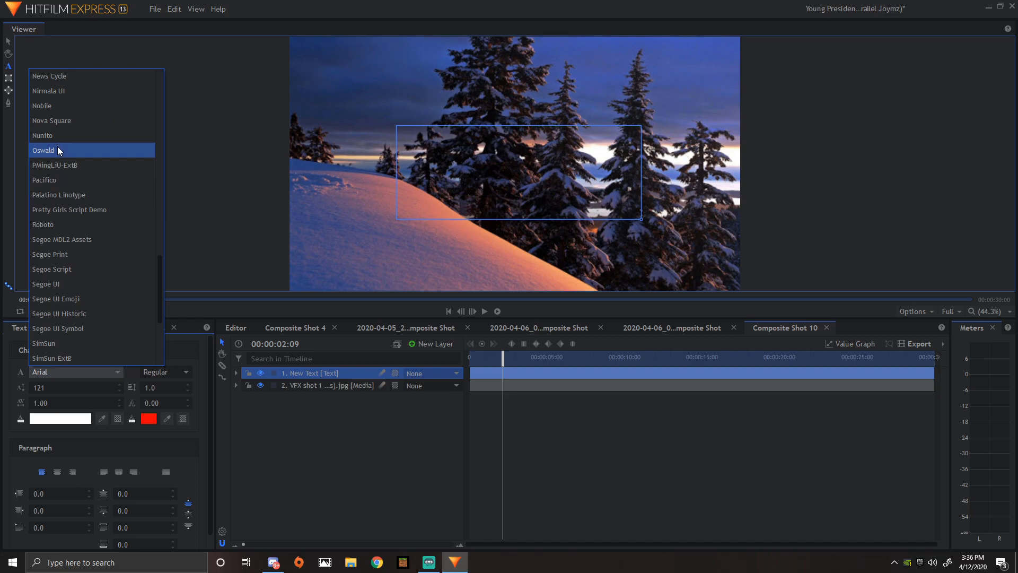
left_click(58, 148)
Step: Enter the word RED in capitals in the text box over the snowy background
left_click(419, 143)
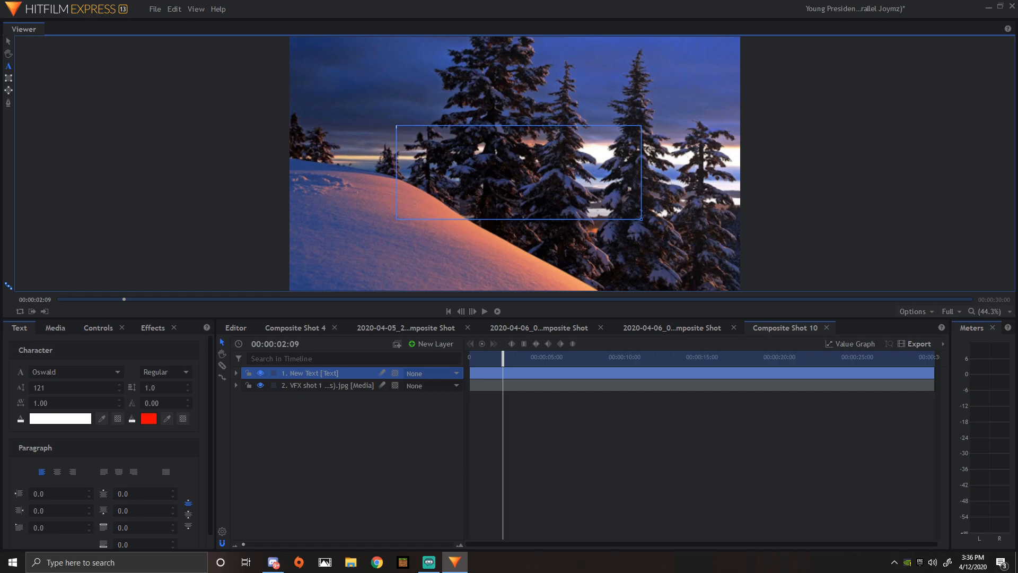
type("REd")
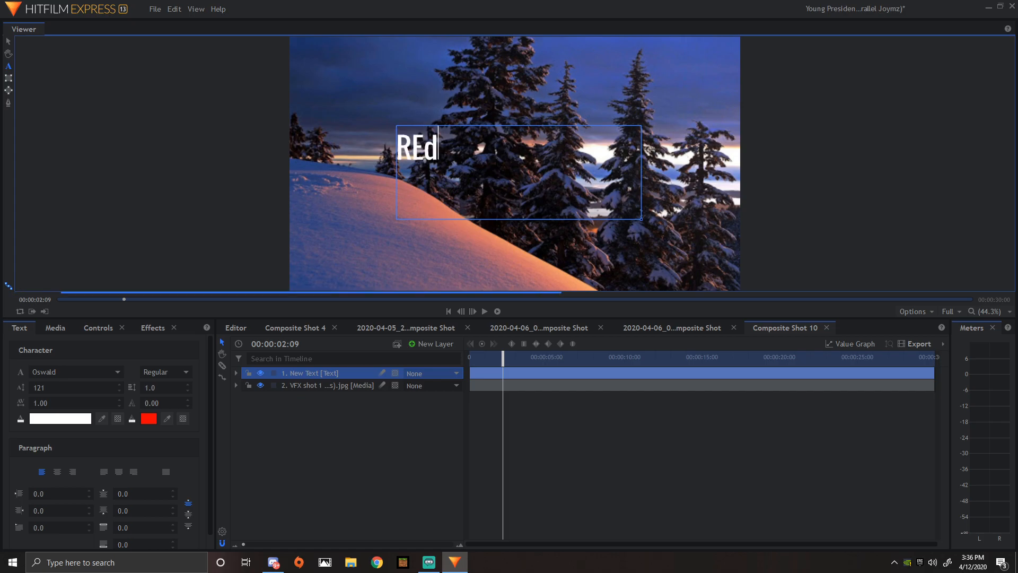
key("BackSpace")
type("D")
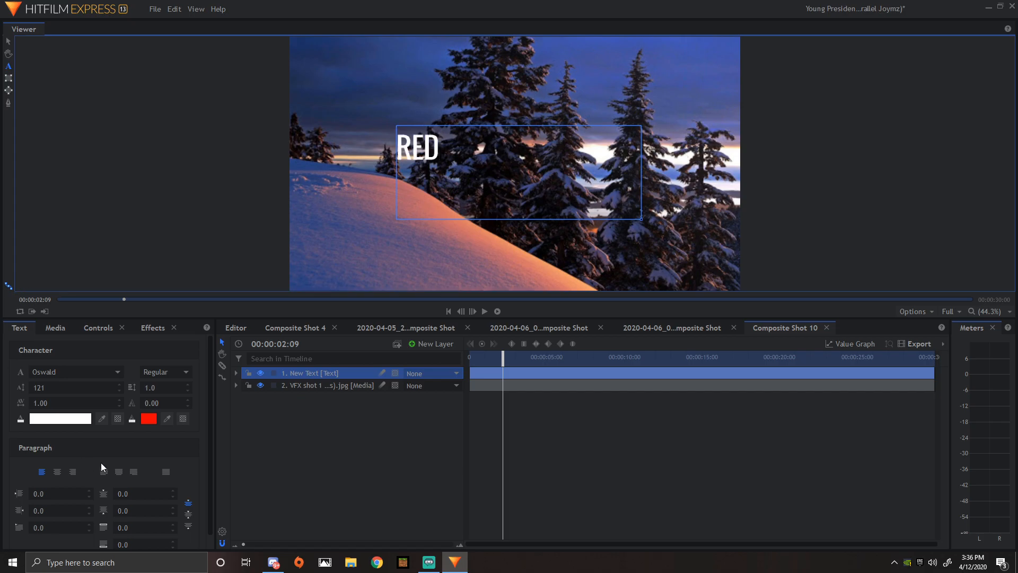
Step: Widen the letter spacing of the word RED to 1.26 and deselect the text layer
left_click_drag(80, 403, 84, 403)
left_click_drag(443, 149, 396, 149)
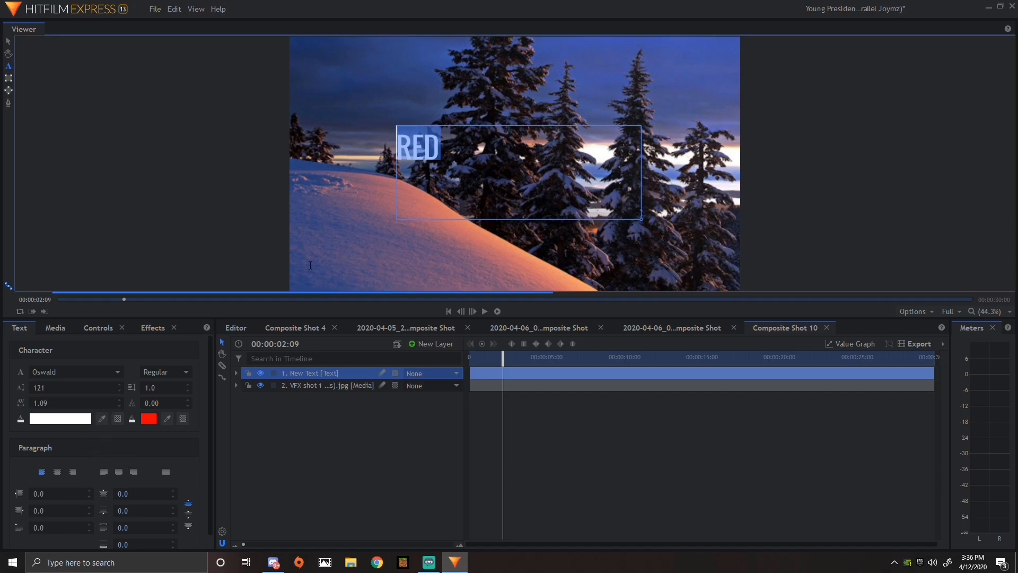
left_click_drag(85, 403, 95, 403)
left_click(318, 448)
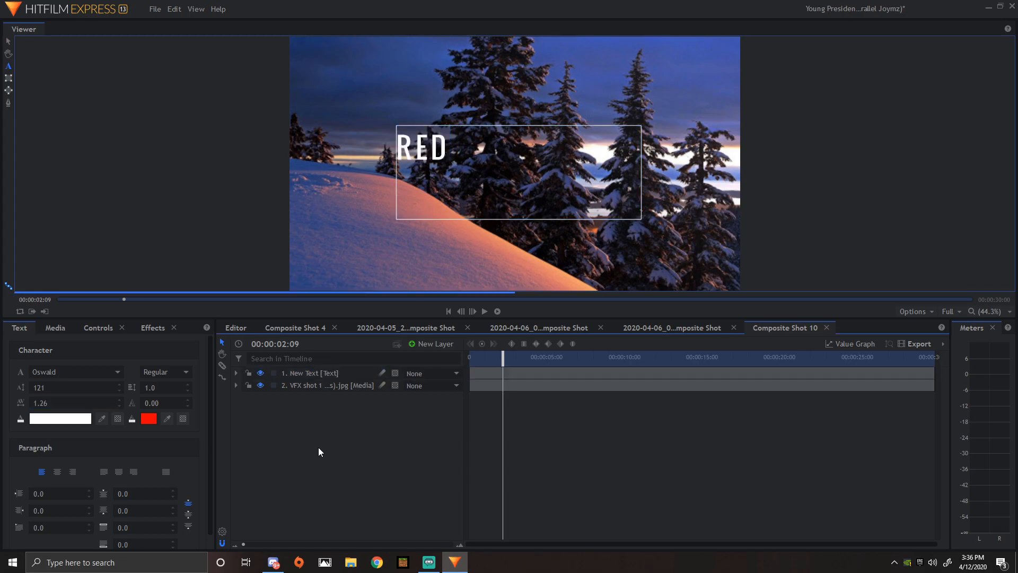
Step: Retype the word RED in the text box and widen its letter spacing to 1.42
left_click(419, 155)
left_click_drag(449, 153, 403, 152)
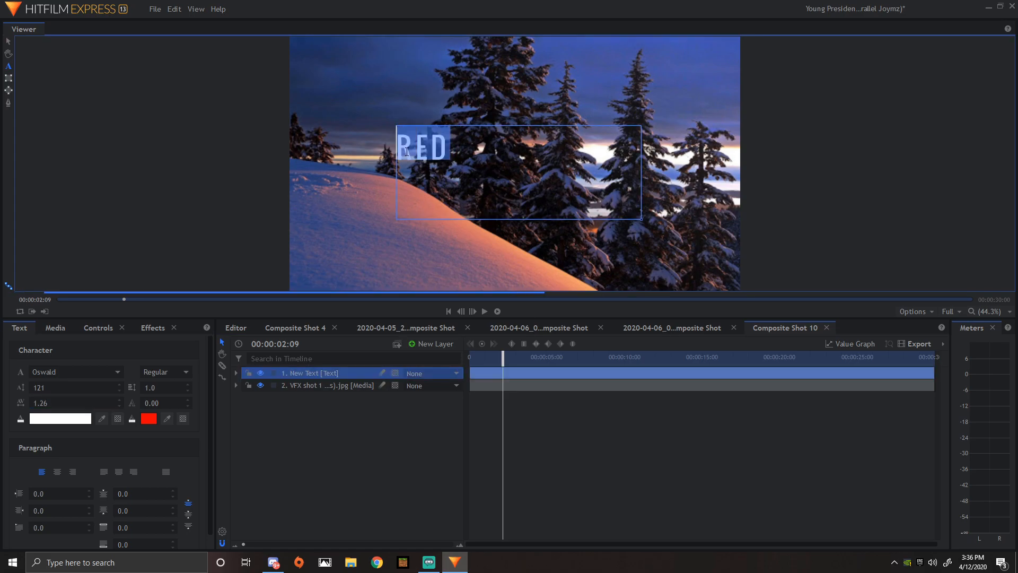
key("BackSpace")
type("RED")
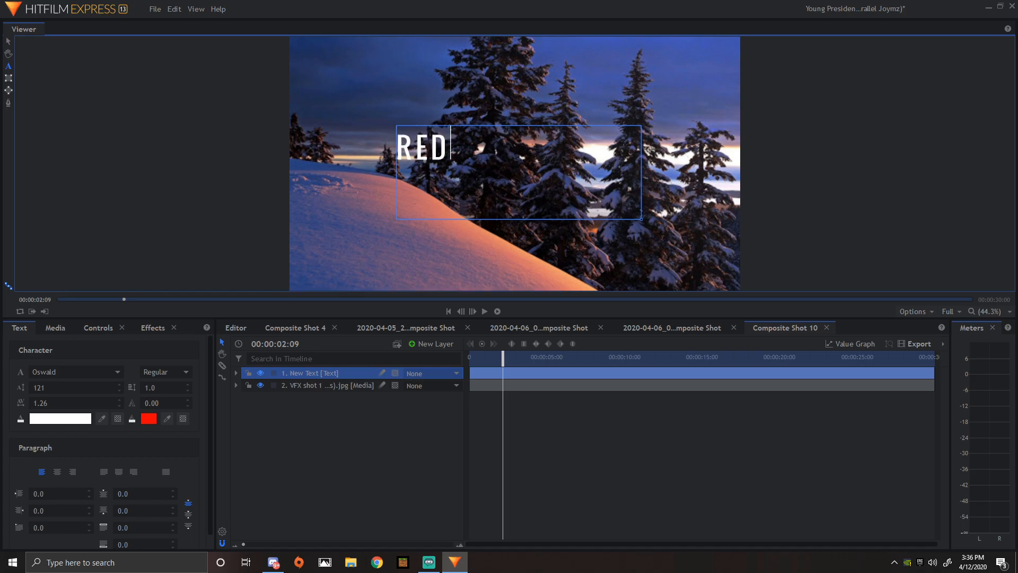
key("ctrl+a")
left_click(119, 401)
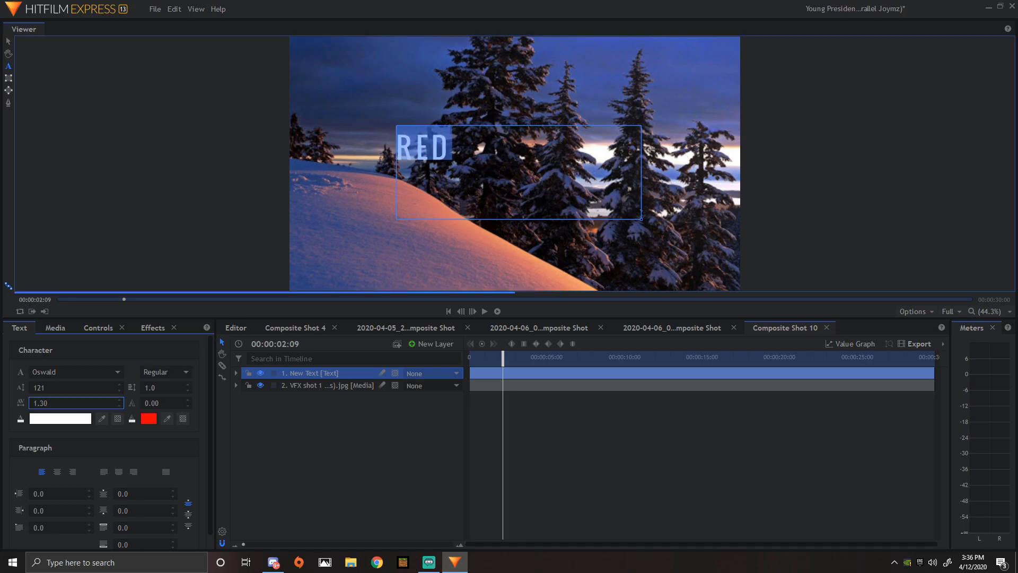
left_click(314, 429)
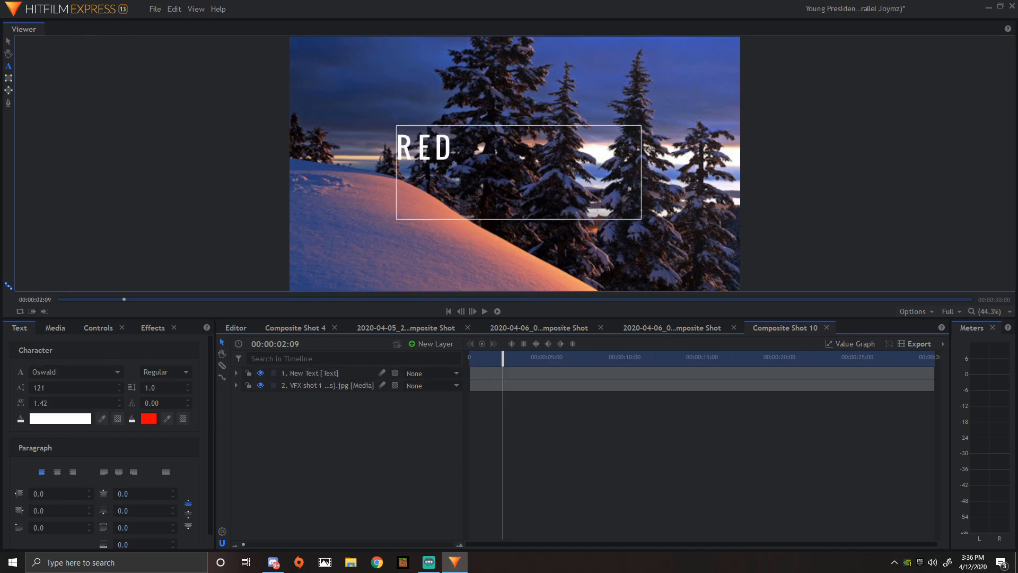
Step: Enlarge the word RED to font size 245 and deselect the text layer
left_click(436, 149)
key("ctrl+a")
left_click_drag(69, 386, 135, 385)
left_click(300, 444)
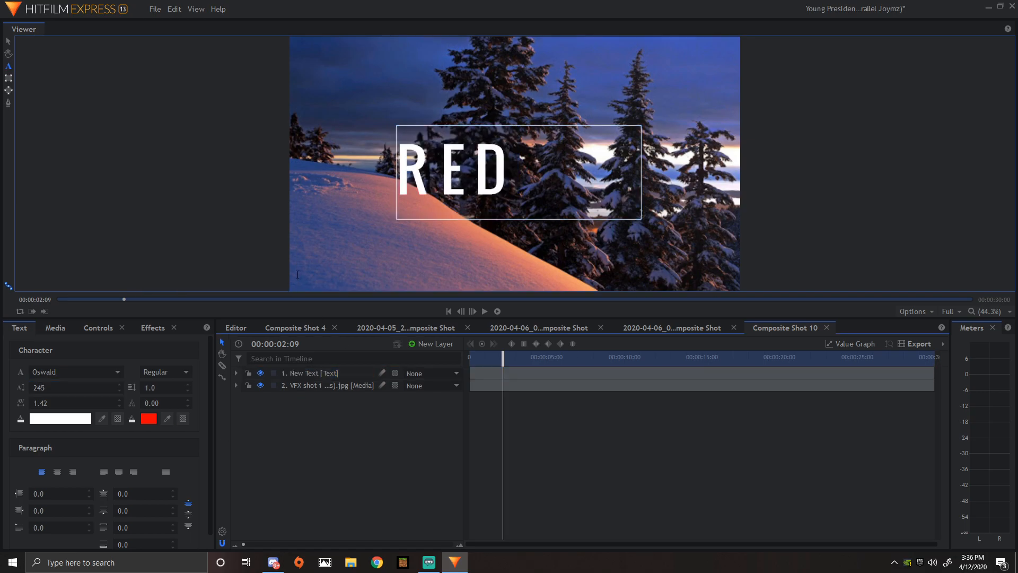
Step: Move the RED text layer closer to the centre of the frame
left_click(8, 42)
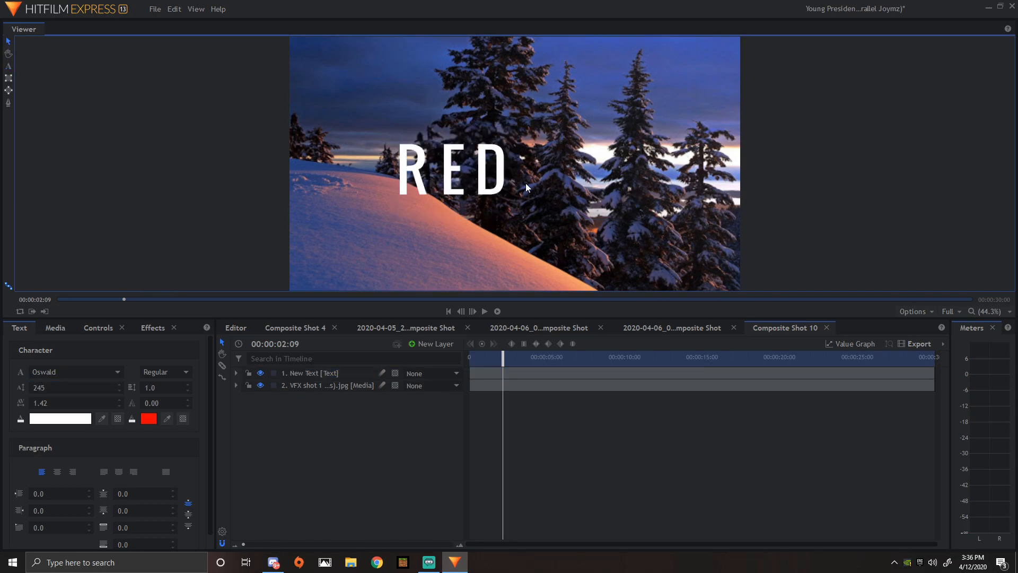
left_click(484, 186)
left_click_drag(496, 195, 524, 179)
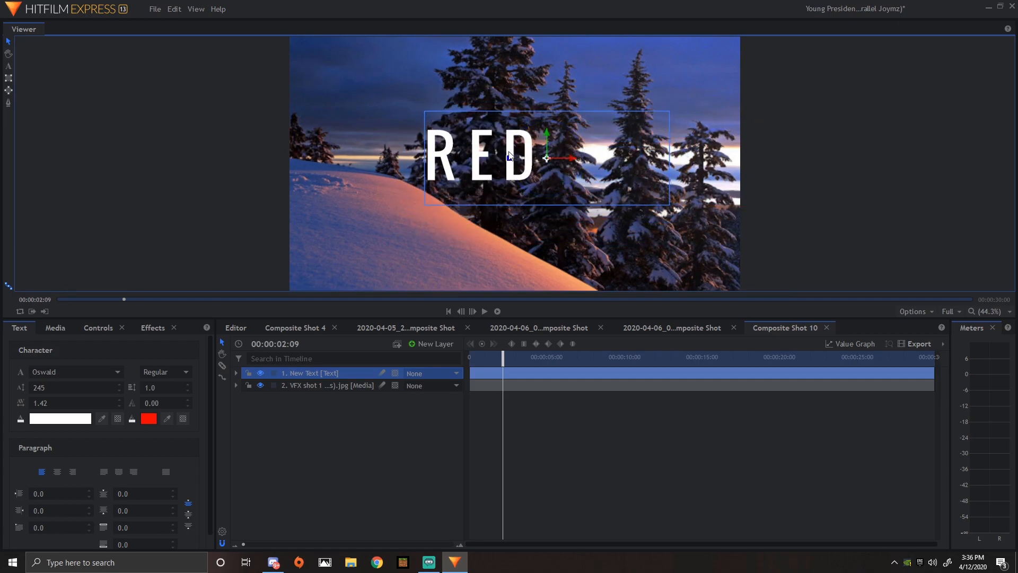
mouse_move(510, 158)
left_mouse_down()
mouse_move(518, 180)
mouse_move(517, 140)
mouse_move(581, 159)
mouse_move(527, 144)
mouse_move(528, 175)
mouse_move(524, 161)
left_mouse_up()
Step: Try a black fill colour on the word RED and return the fill to white
left_click(55, 420)
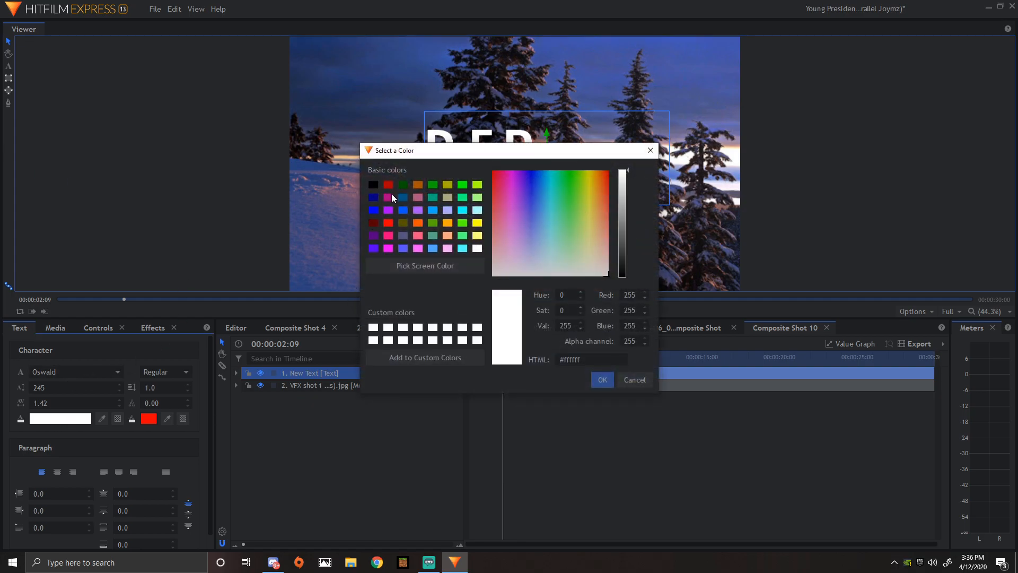
left_click(374, 185)
left_click(603, 380)
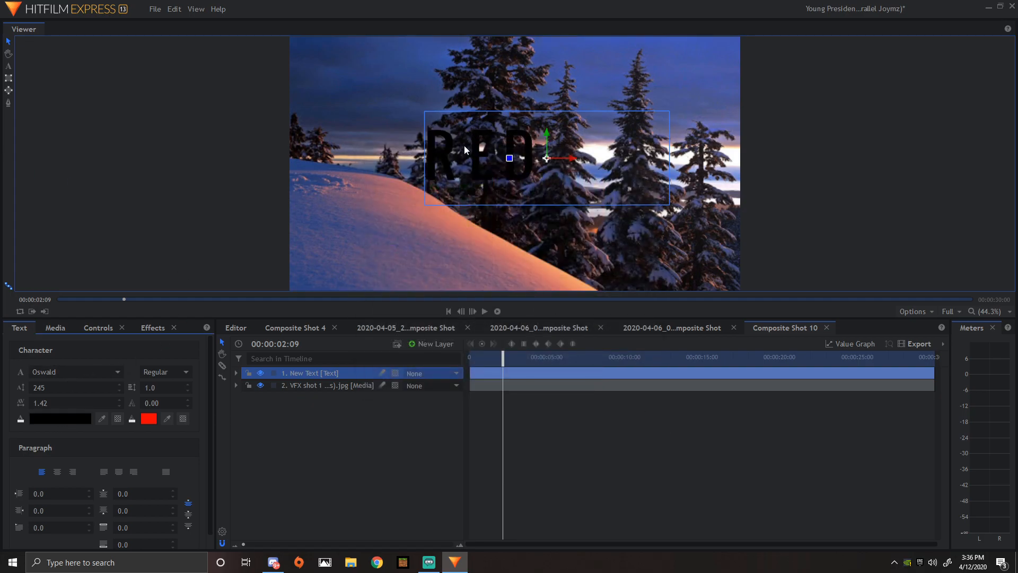
left_click(55, 419)
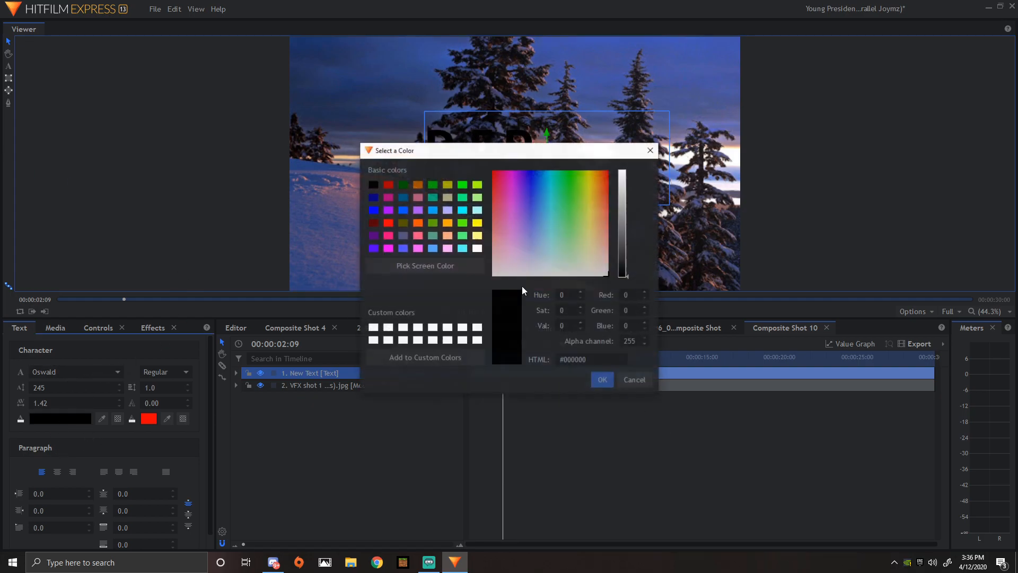
left_click(388, 339)
left_click(602, 380)
Step: Adjust the outline width of the word RED and set its outline colour to black
left_click(149, 419)
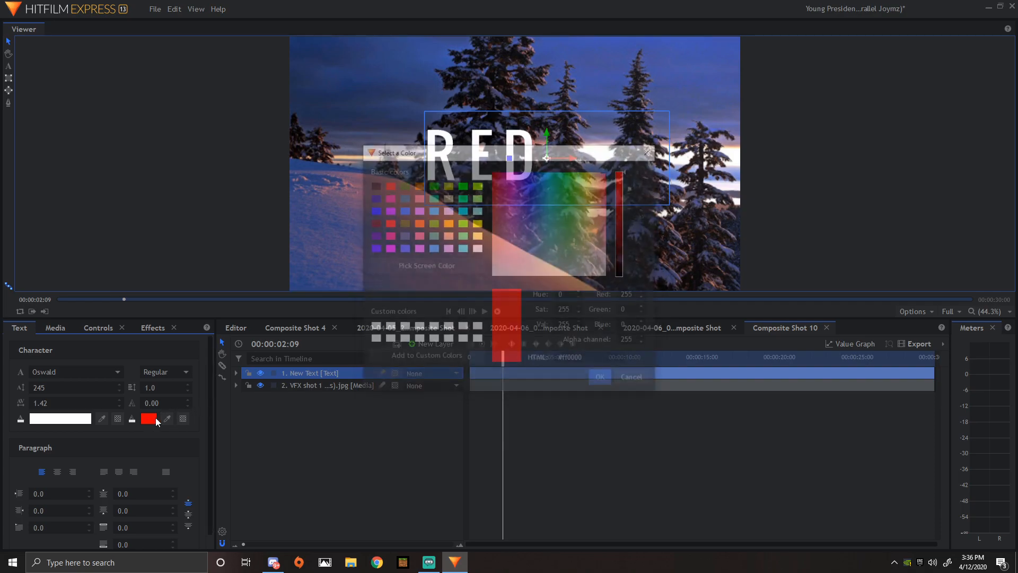
left_click(603, 381)
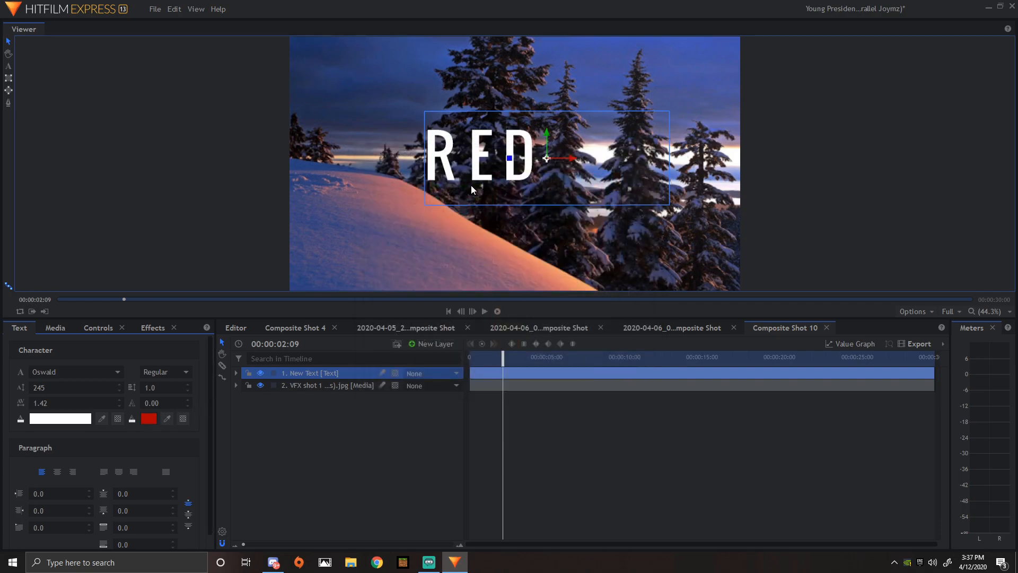
left_click_drag(158, 403, 141, 417)
left_click(9, 66)
mouse_move(159, 402)
left_mouse_down()
mouse_move(180, 402)
mouse_move(144, 403)
left_mouse_up()
left_click(149, 418)
left_click(374, 184)
left_click(602, 380)
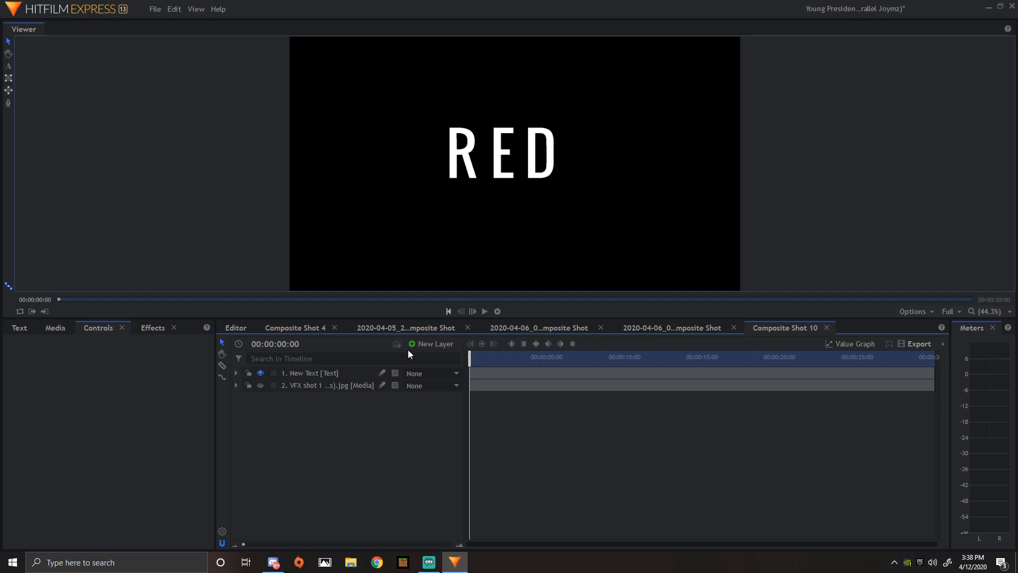
Step: Select the text layer and set the current time to 00:00:00:04
left_click(491, 373)
left_click_drag(477, 359, 472, 359)
Step: Toggle the visibility of the snowy background layer several times, leaving it hidden
left_click(263, 386)
left_click(262, 386)
left_click(262, 386)
left_click(263, 386)
left_click(262, 387)
left_click(262, 386)
left_click(263, 386)
left_click(263, 387)
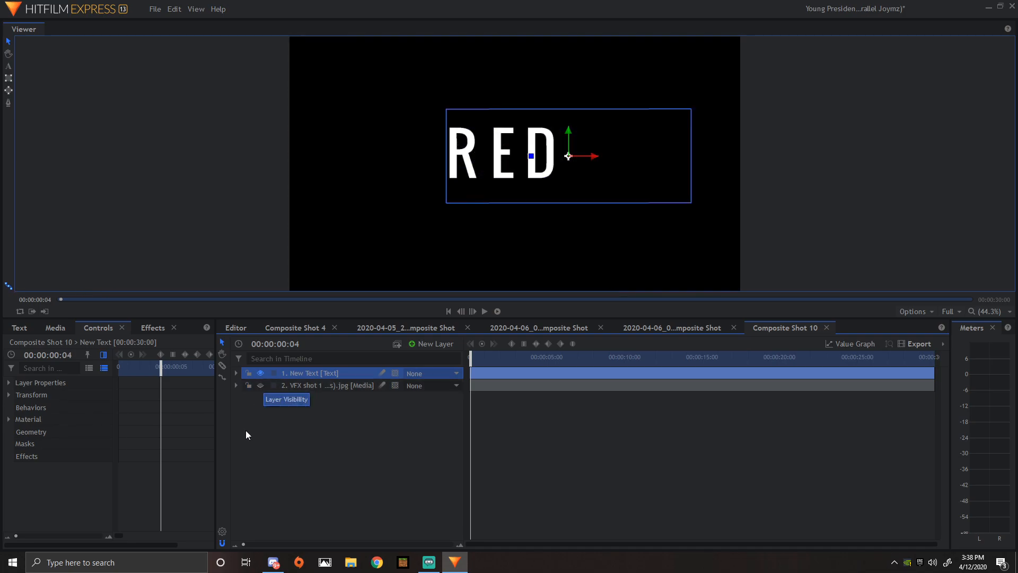
left_click(259, 386)
left_click(259, 386)
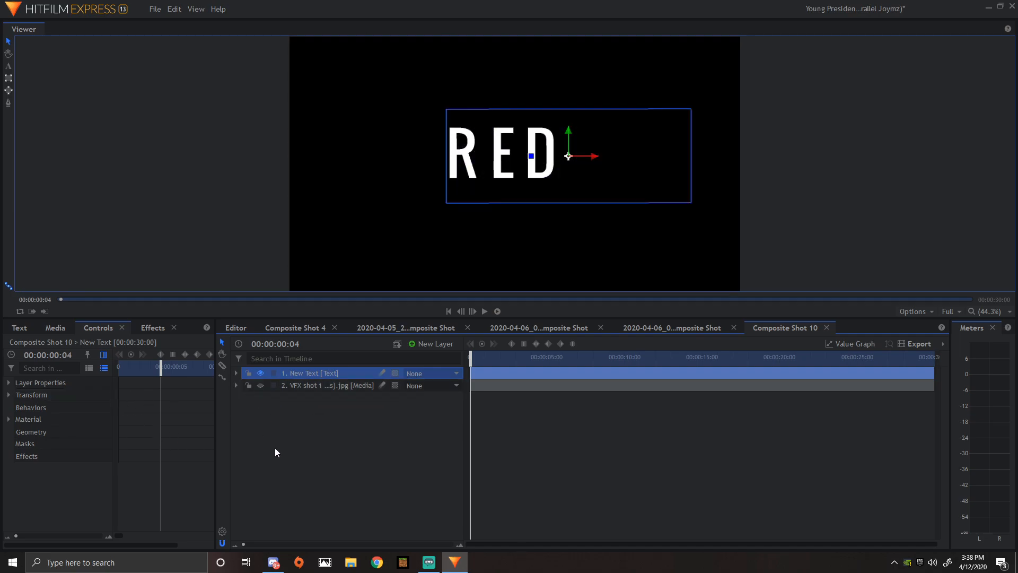
Step: Raise the word RED out of the top of the frame and keyframe its Position at 227.5, 636.3 at 00:00:00:04
left_click_drag(219, 446, 411, 443)
left_click_drag(569, 135, 578, 5)
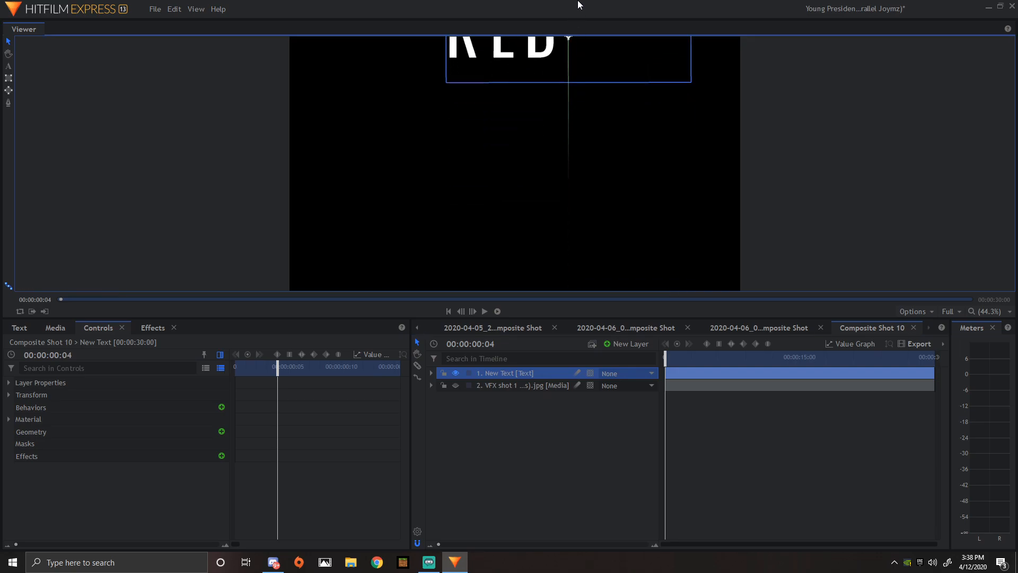
left_click_drag(569, 55, 568, 34)
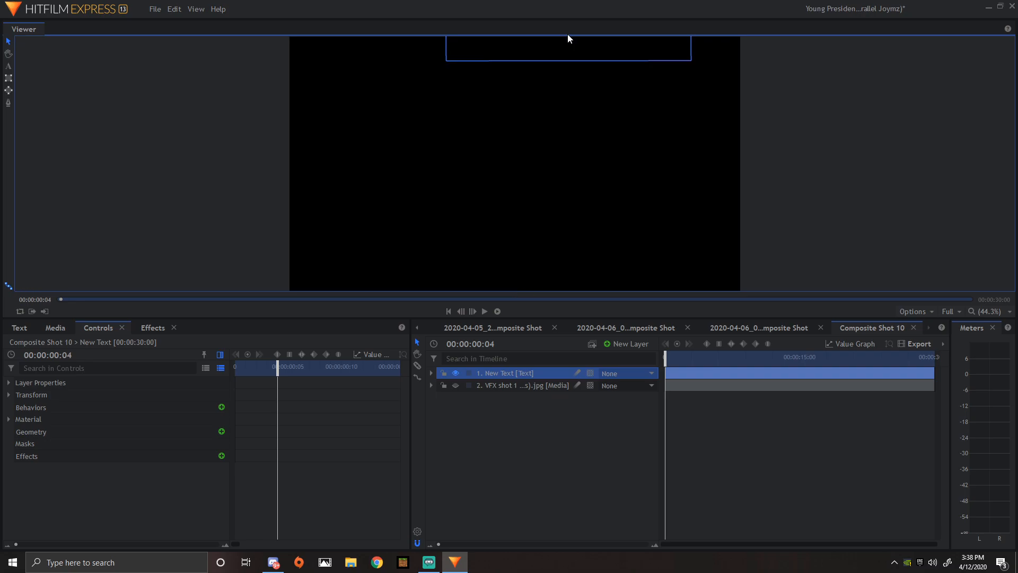
left_click(9, 395)
left_click(29, 432)
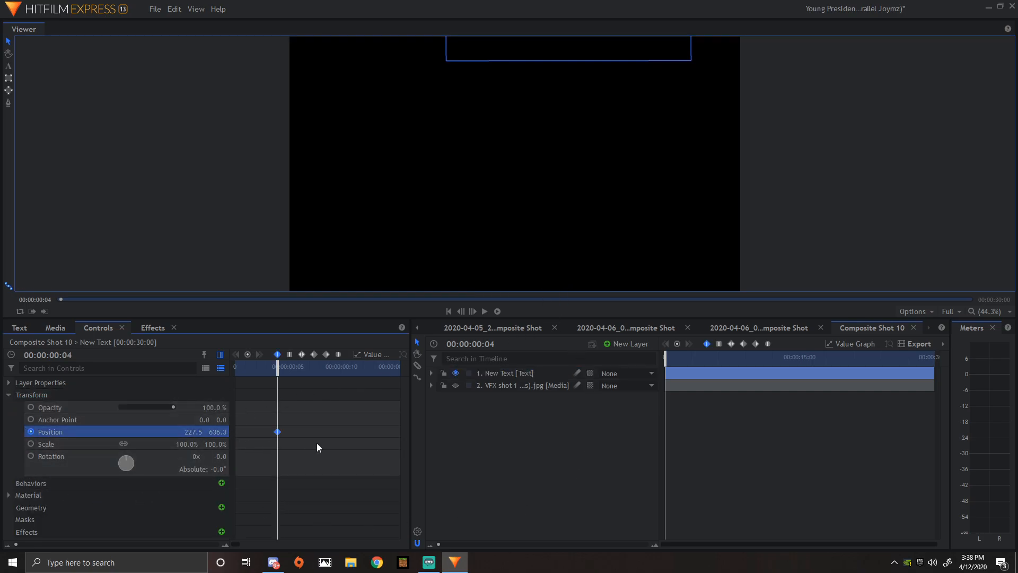
Step: Lower the text to add Position keyframes of 227.5, 541.6 at 00:00:00:14 and 225.2, 381.3 at 00:00:00:24
key("space")
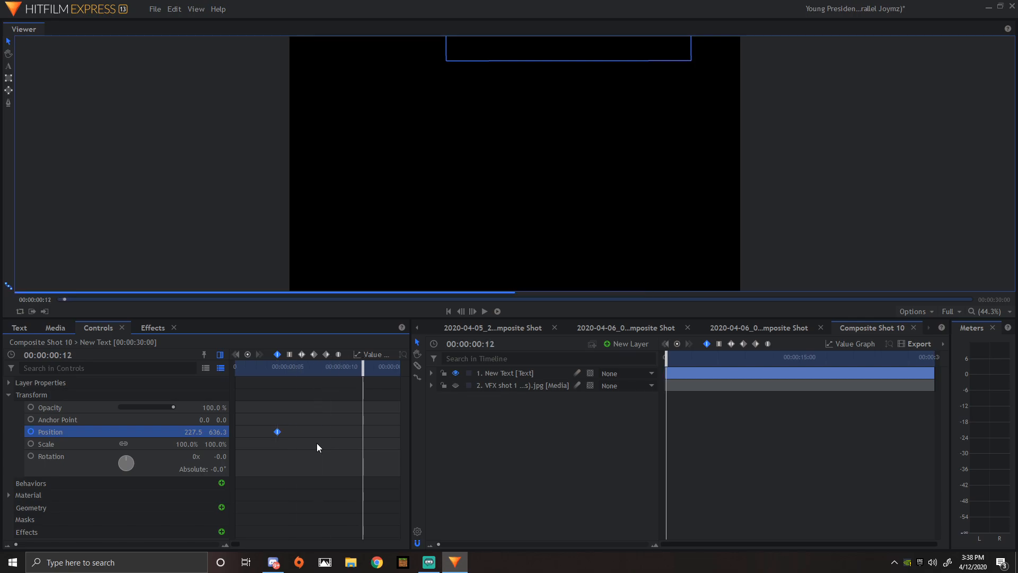
left_click_drag(517, 58, 519, 74)
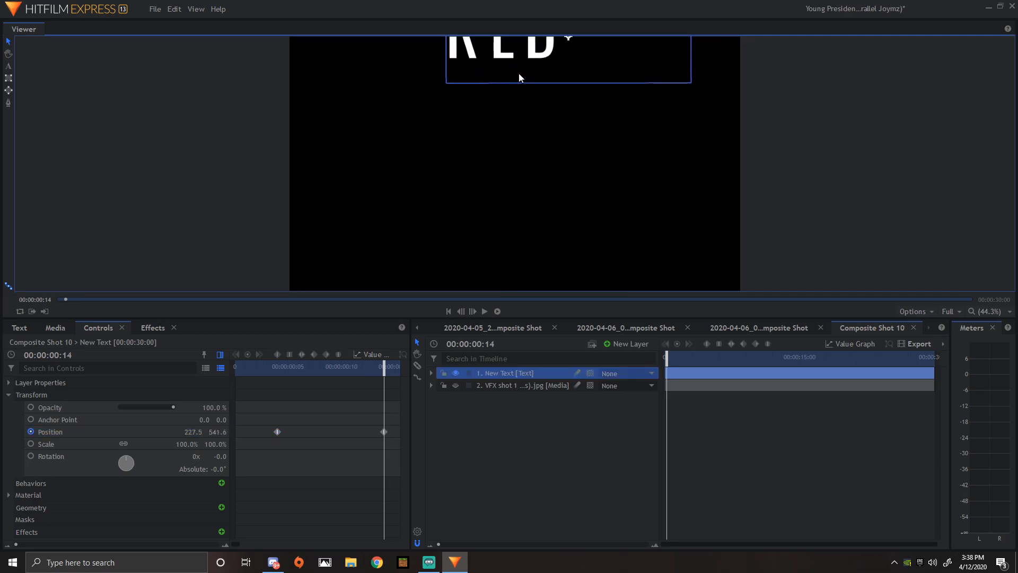
key("space")
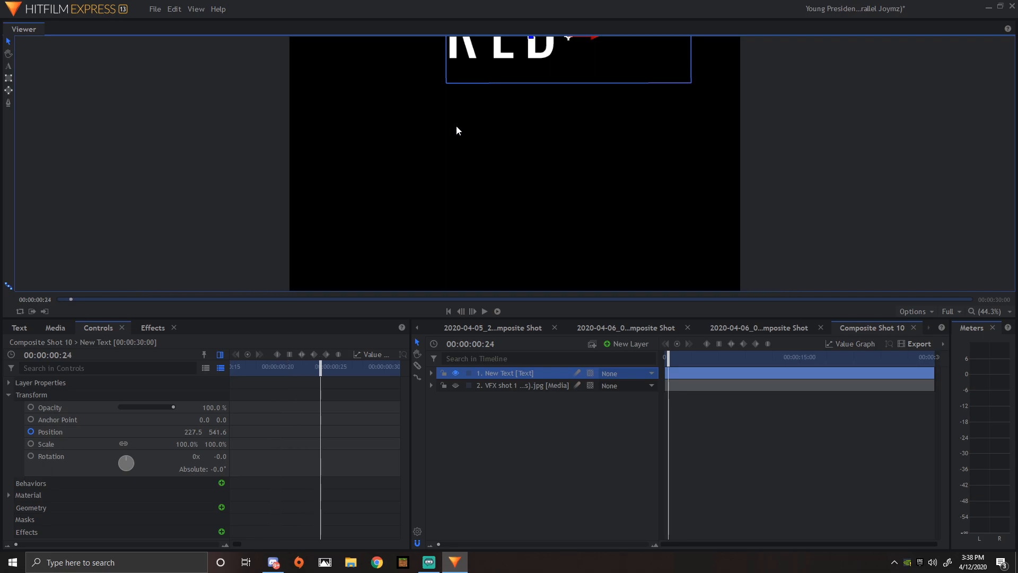
left_click_drag(530, 81, 530, 116)
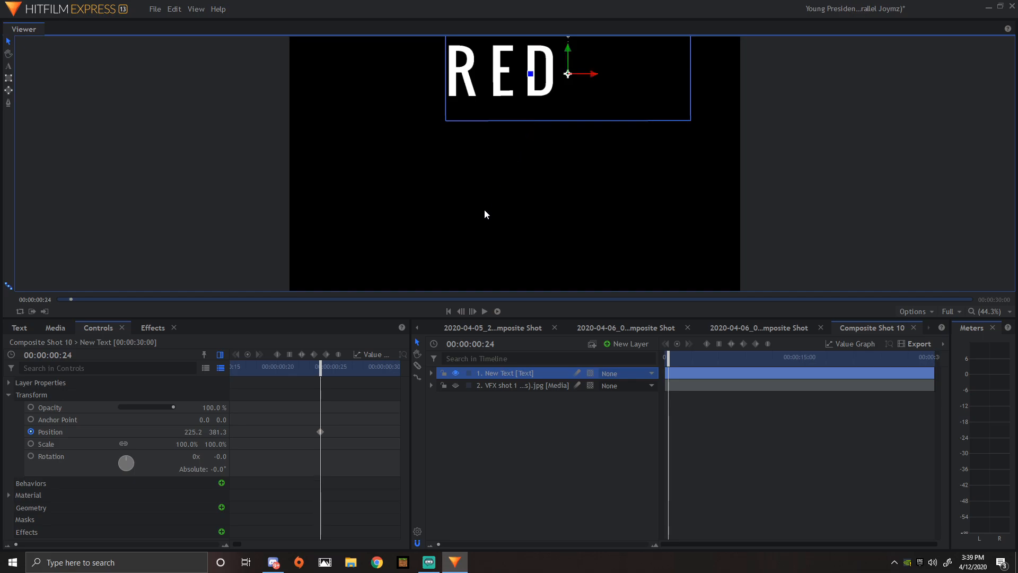
Step: Continue the text's descent with Position keyframes of 222.9, 203.1 at 00:00:00:34 and 218.4, 0.0 at 00:00:00:44
key("space")
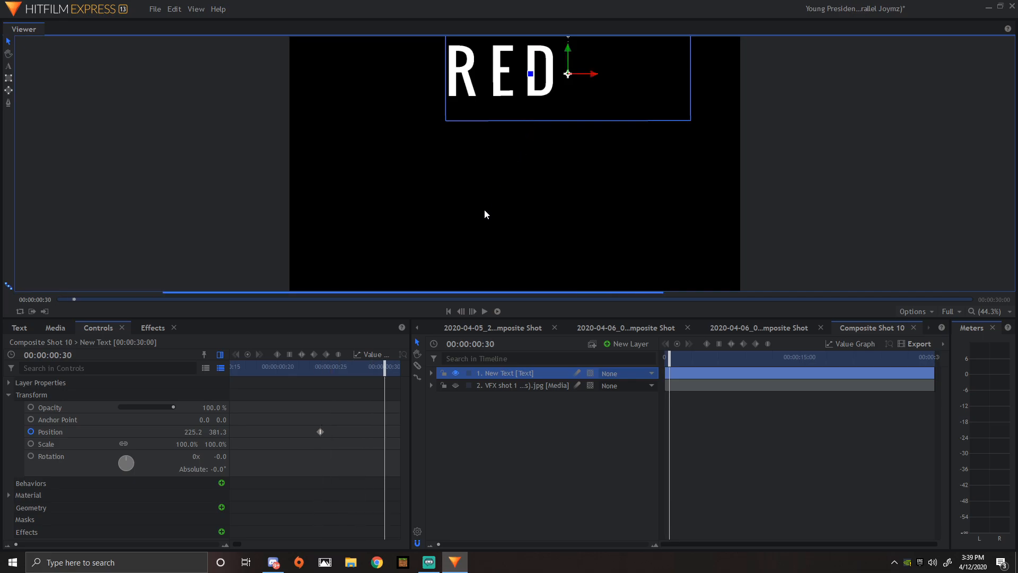
left_click_drag(537, 119, 535, 161)
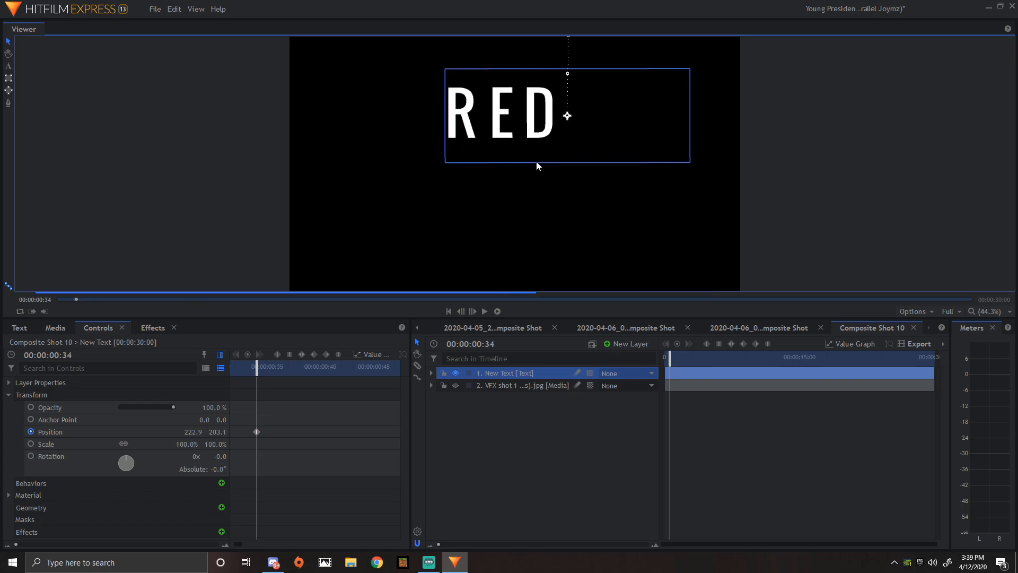
key("space")
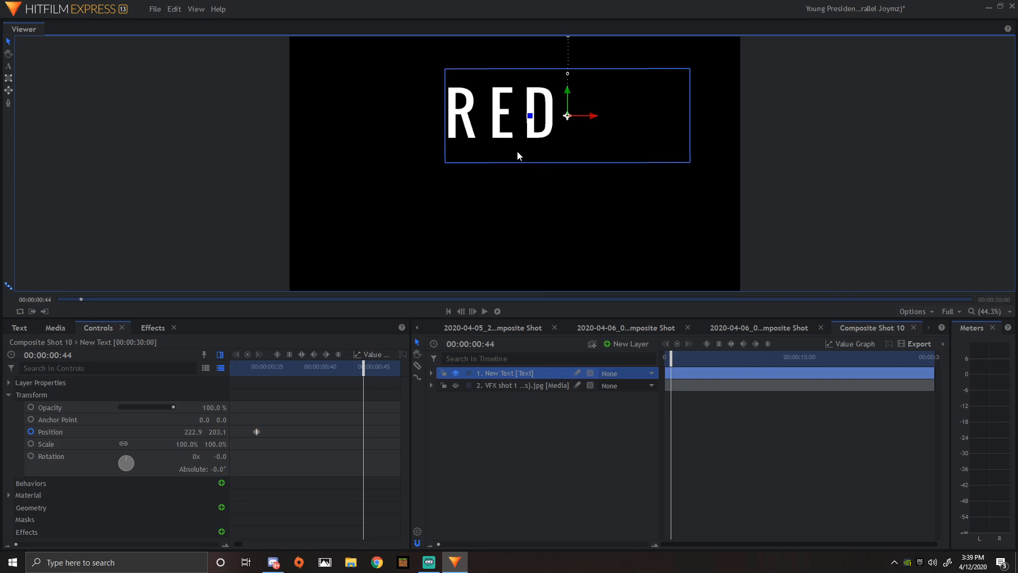
left_click_drag(564, 146, 561, 190)
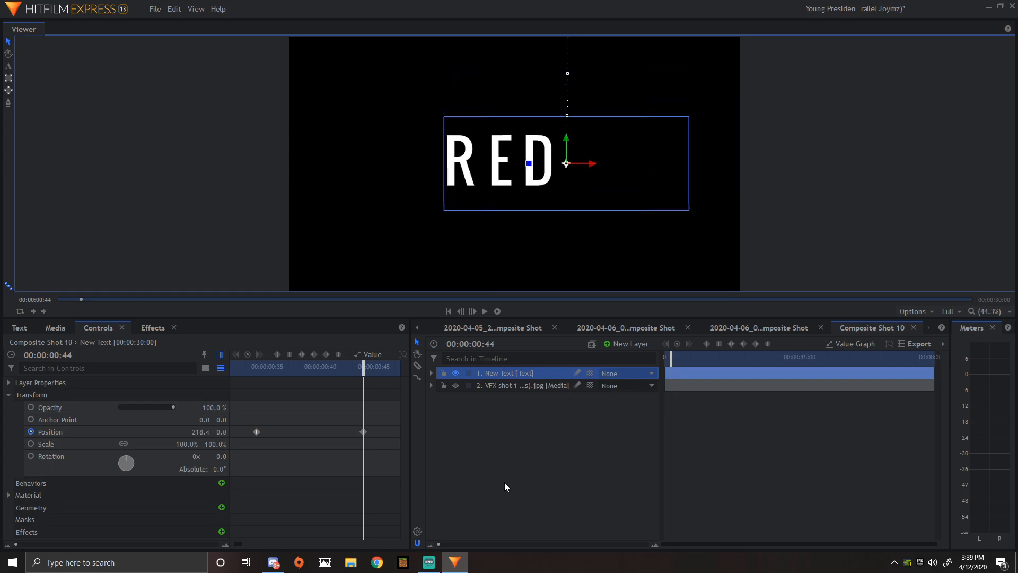
Step: Play back the falling text animation and scrub to a mid-drop frame at 00:00:00:33
left_click(629, 516)
left_click_drag(674, 360, 667, 361)
left_click(484, 313)
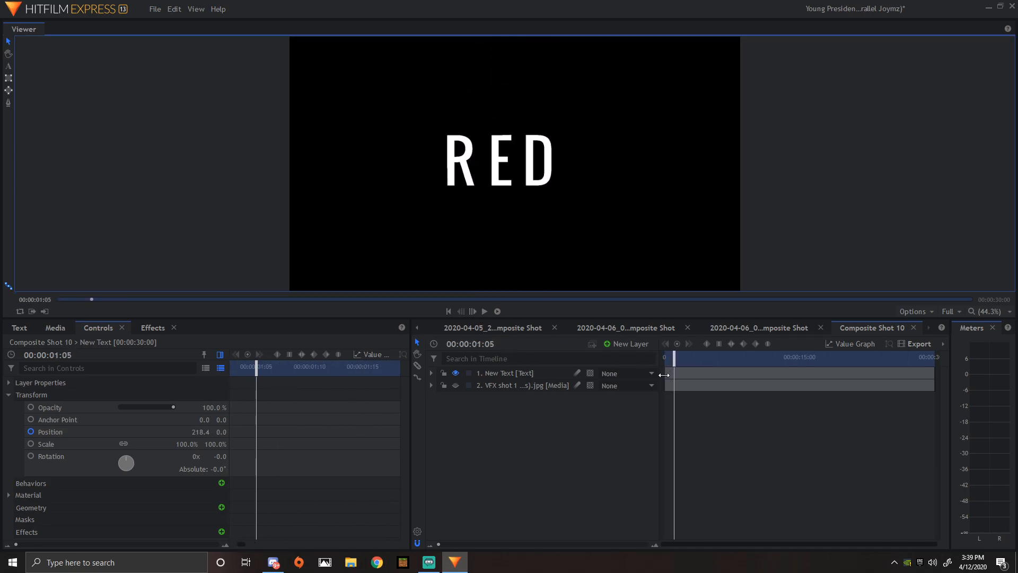
left_click_drag(665, 361, 673, 363)
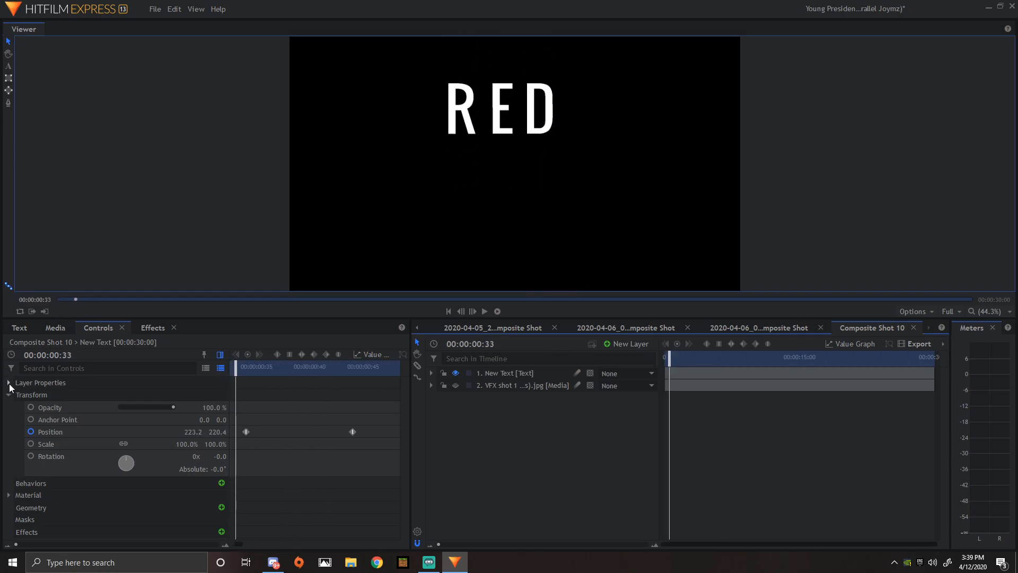
Step: Enable Motion Blur in the layer properties of the RED text layer
left_click(9, 384)
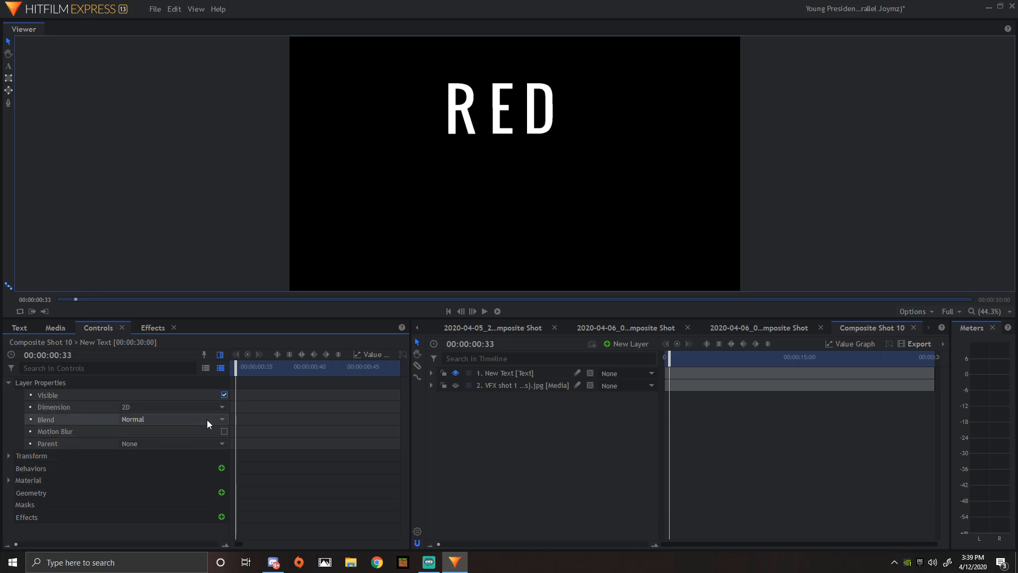
left_click(224, 431)
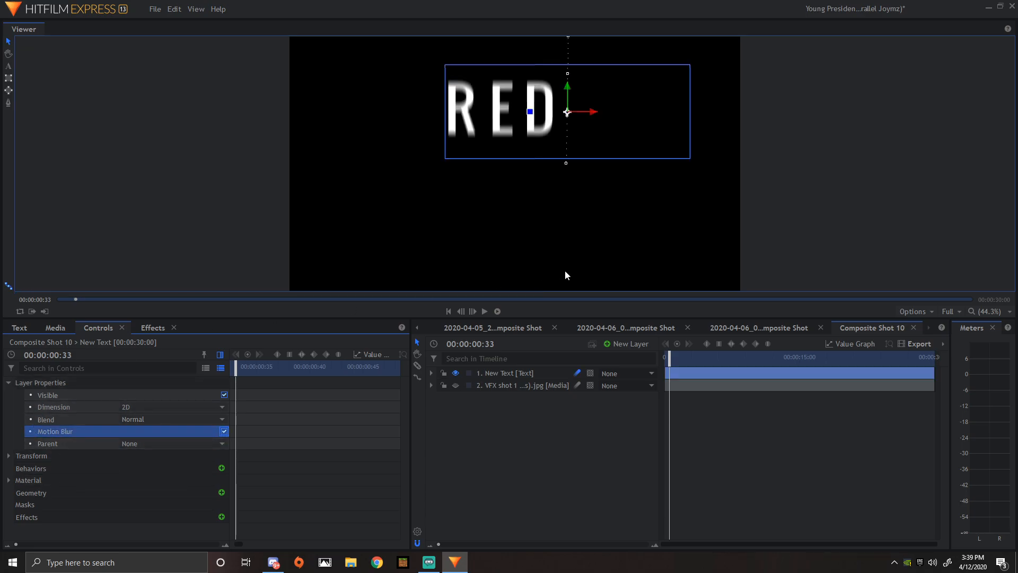
left_click(8, 383)
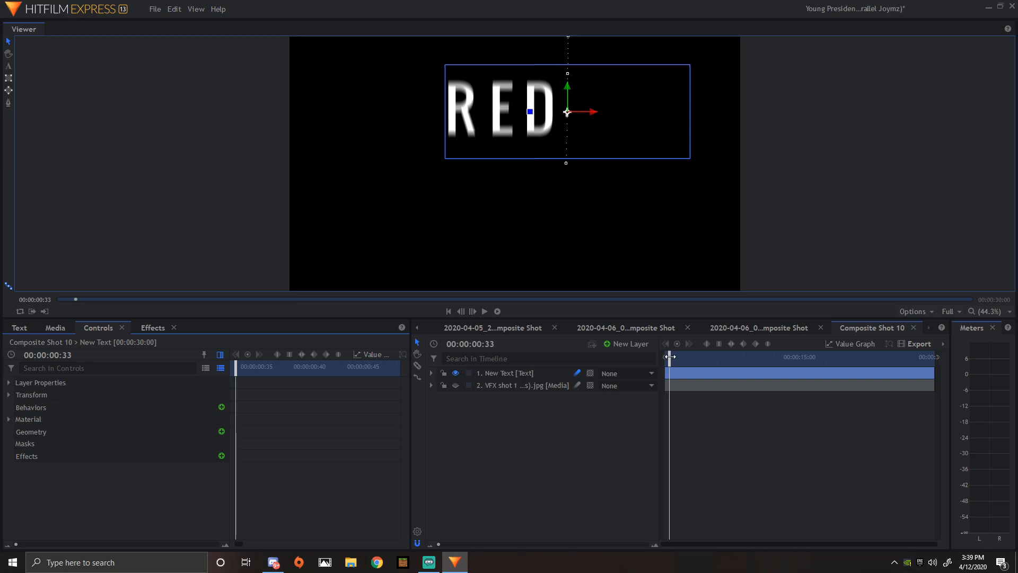
Step: Preview the motion-blurred text drop from the start and advance the current time to 00:00:01:56
left_click_drag(669, 357, 653, 358)
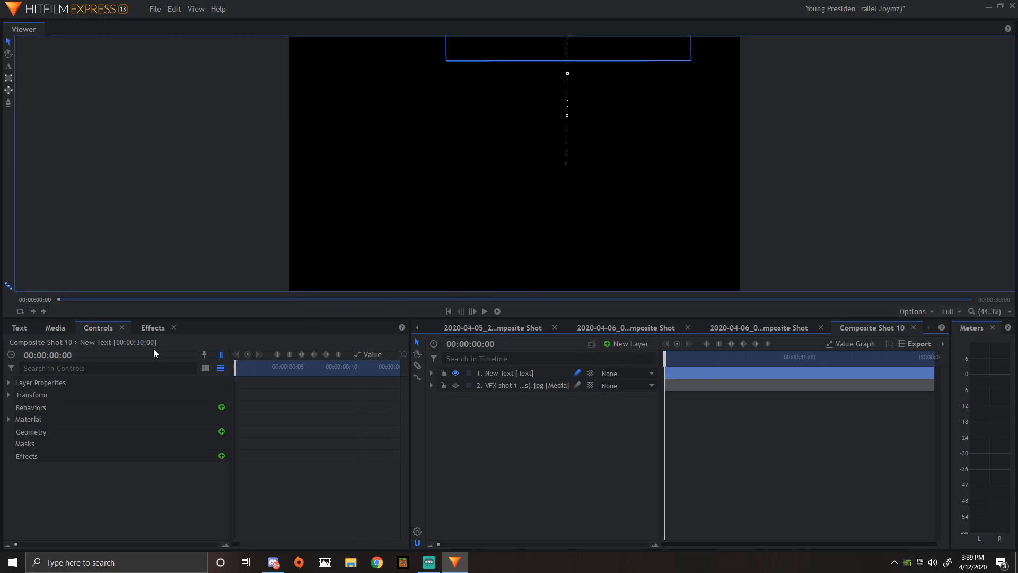
left_click(8, 394)
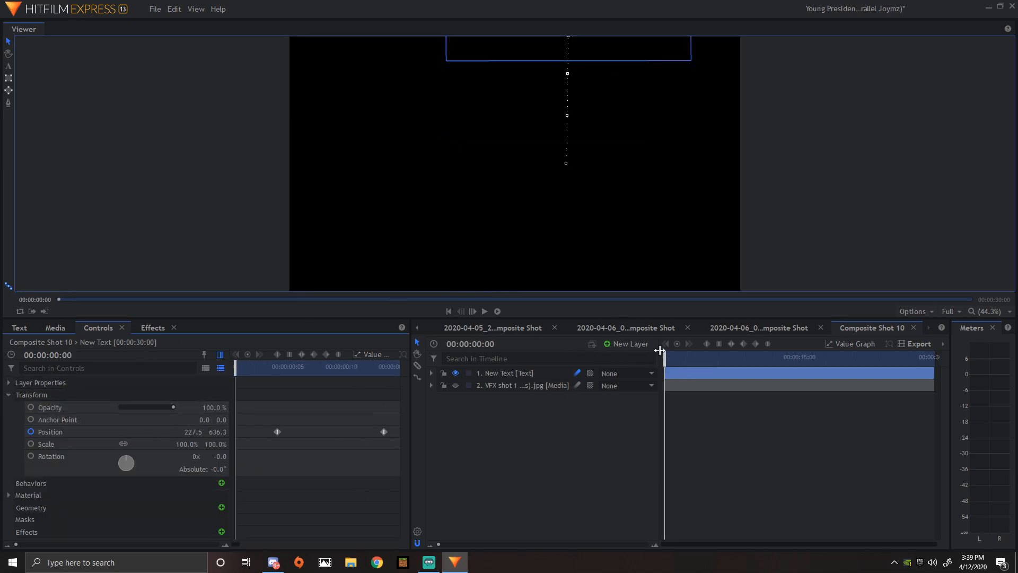
left_click(485, 311)
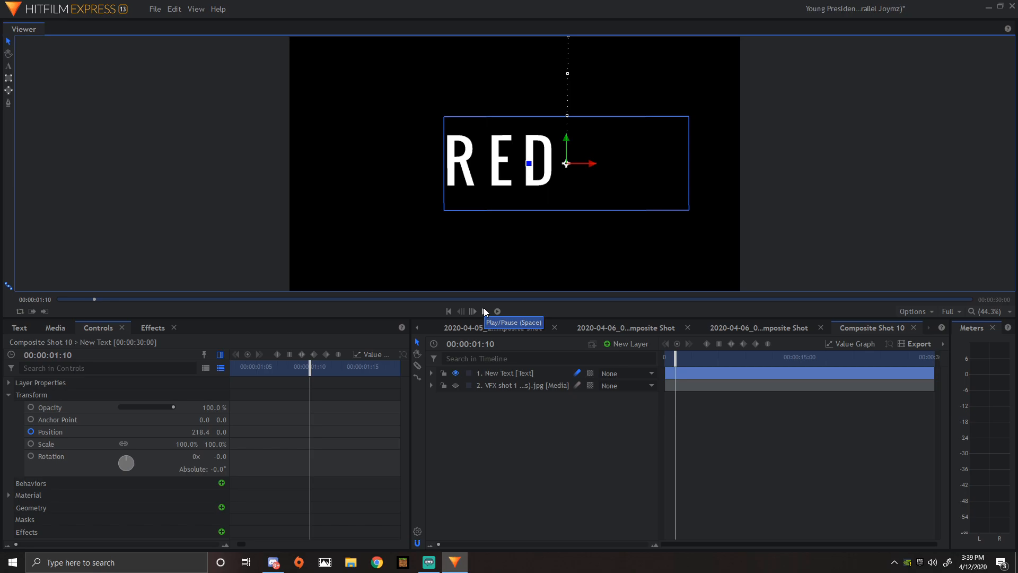
mouse_move(675, 360)
left_mouse_down()
mouse_move(666, 357)
mouse_move(696, 356)
mouse_move(670, 353)
mouse_move(683, 355)
left_mouse_up()
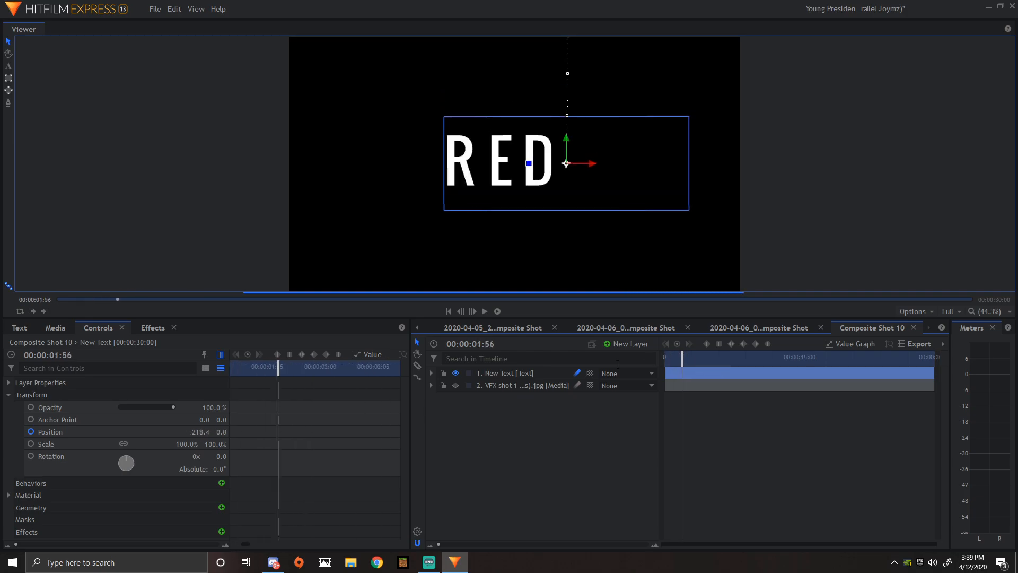
Step: Duplicate the RED text layer twice so the composite shot has three identical text layers
left_click(8, 395)
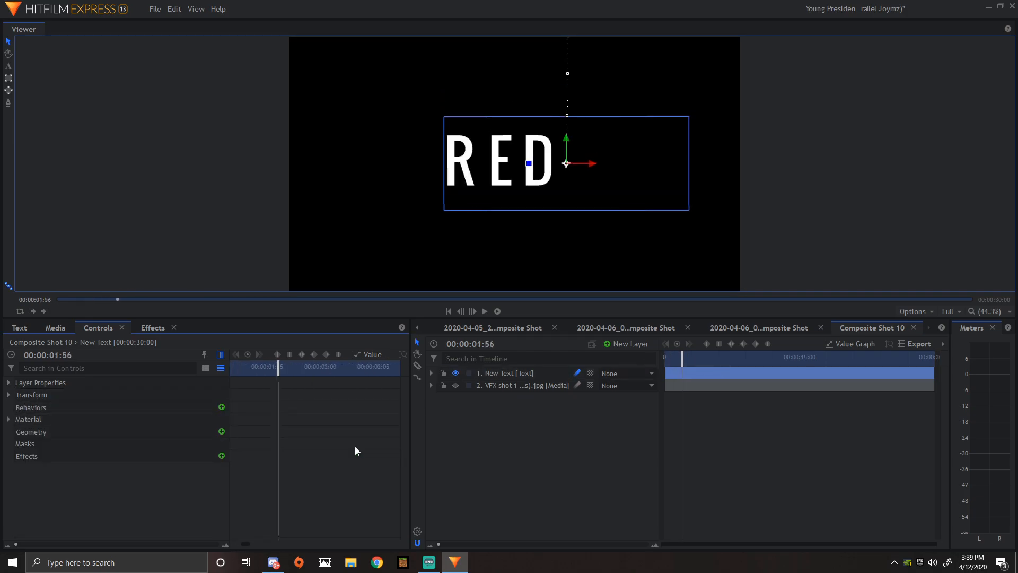
right_click(521, 375)
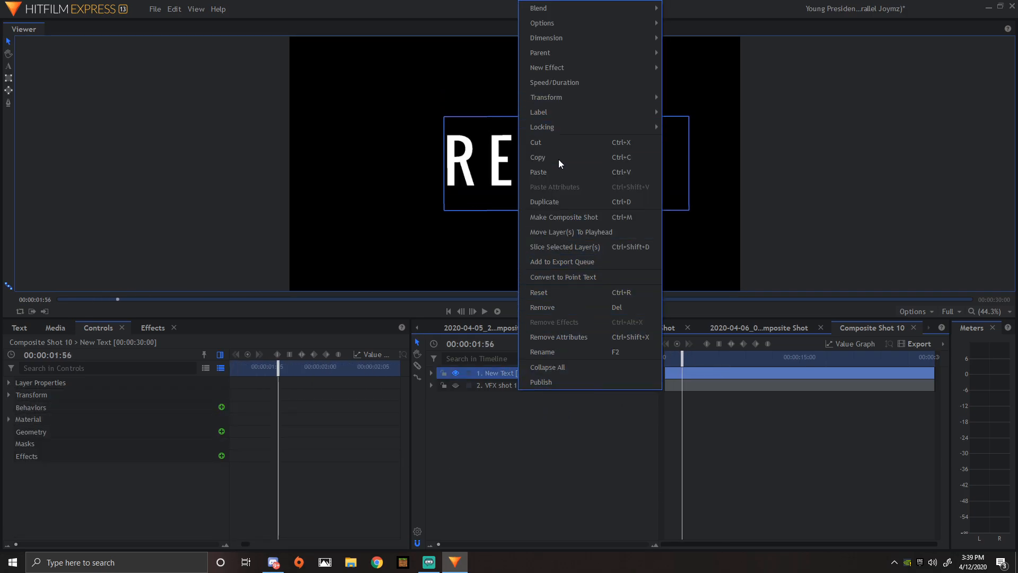
left_click(557, 201)
right_click(515, 373)
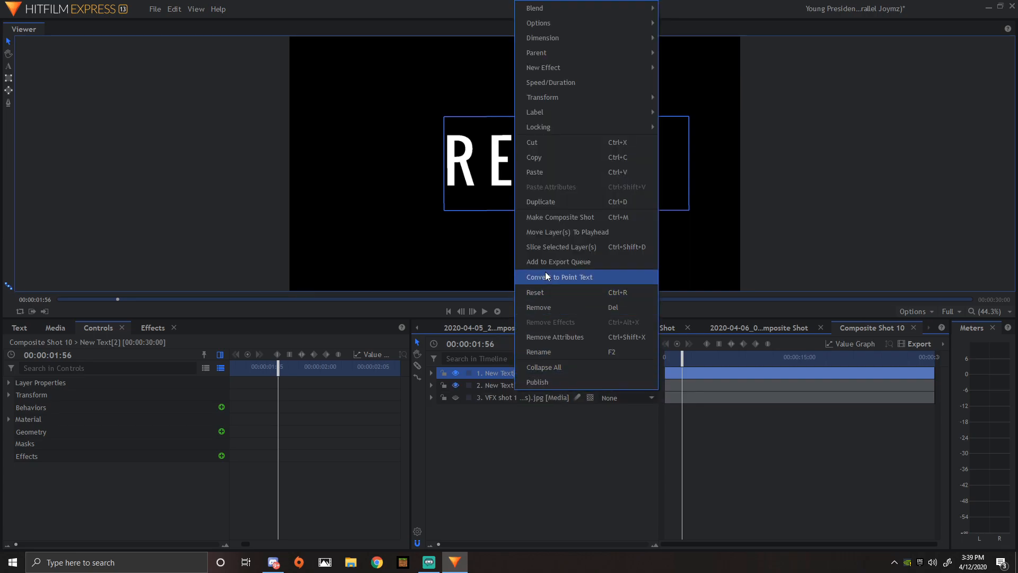
left_click(554, 202)
left_click(495, 422)
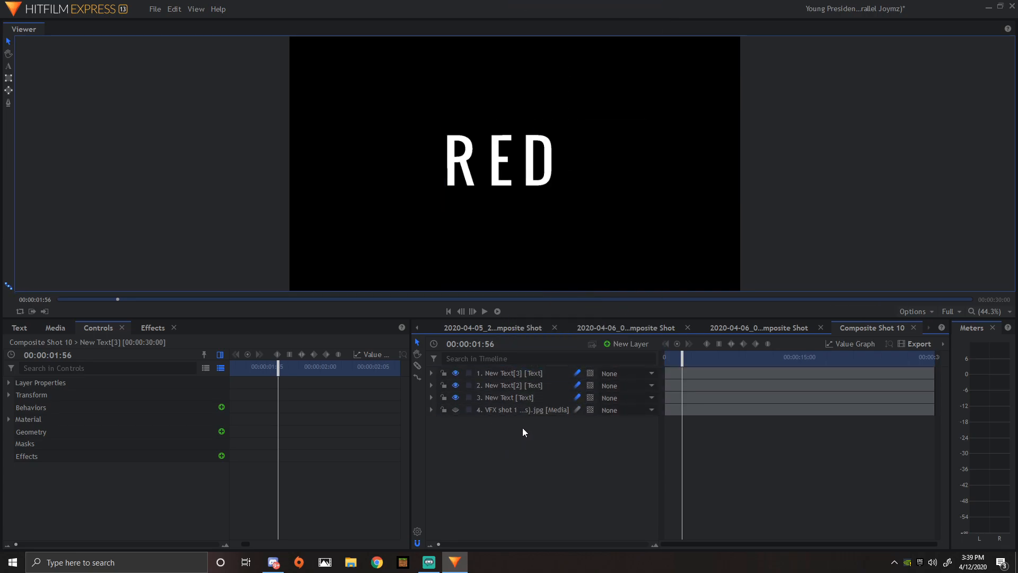
Step: Hide both duplicate text layers and select the original RED text layer
left_click(456, 385)
left_click(457, 373)
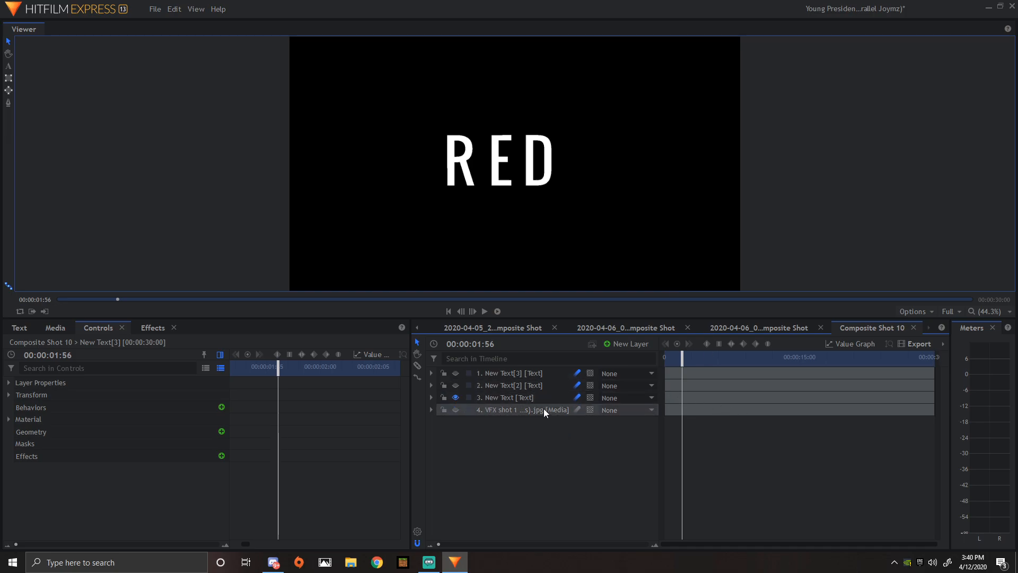
left_click(679, 397)
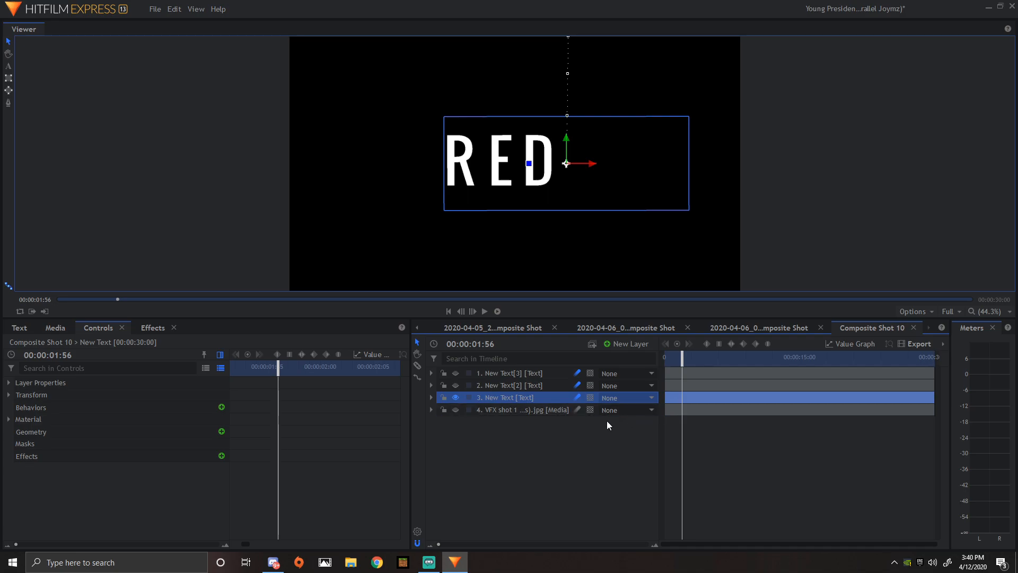
left_click(457, 386)
left_click(457, 373)
left_click(456, 397)
left_click(456, 397)
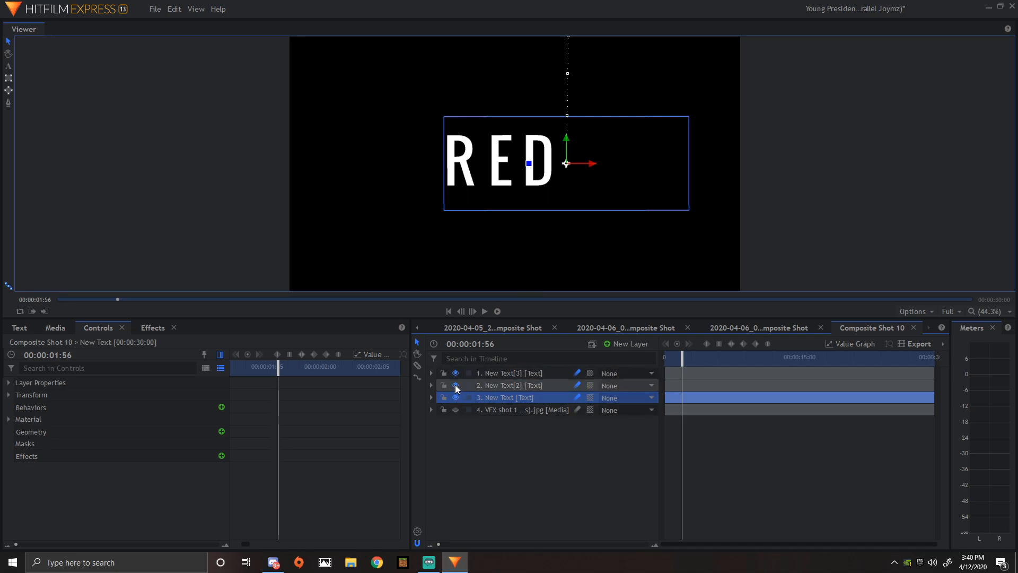
left_click(455, 385)
left_click(456, 374)
left_click(456, 385)
left_click(456, 374)
left_click(456, 384)
left_click(457, 374)
Step: At 00:00:00:52, draw a rectangular mask around the letter R on the original text layer
left_click_drag(685, 361, 672, 361)
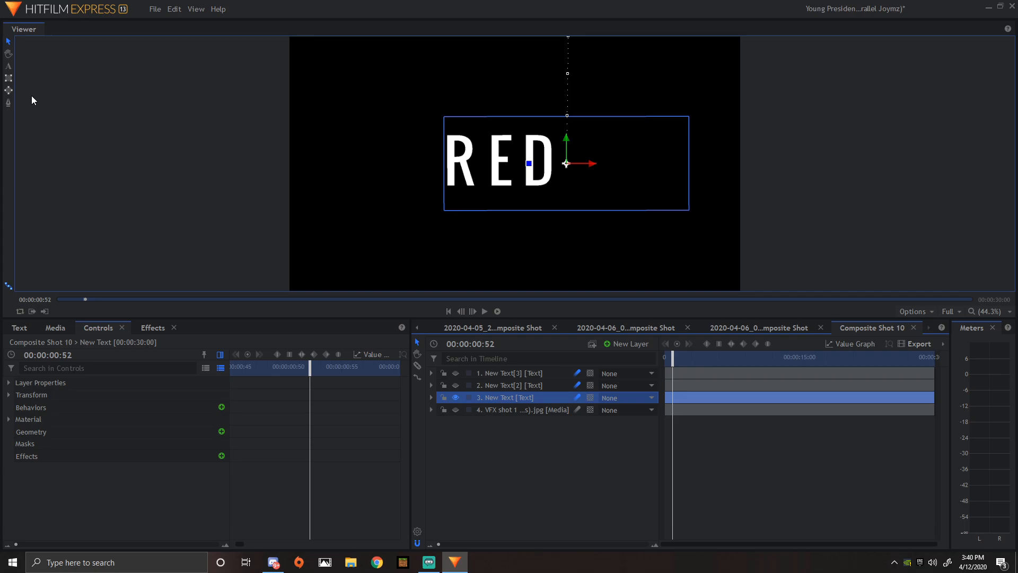
left_click(8, 78)
left_click_drag(428, 127, 481, 193)
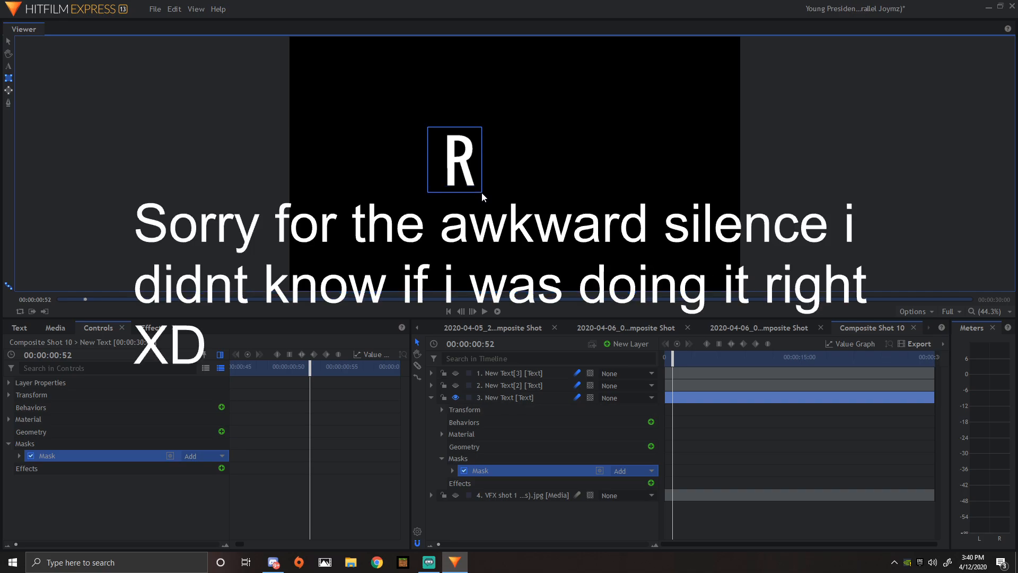
left_click(442, 410)
left_click(442, 410)
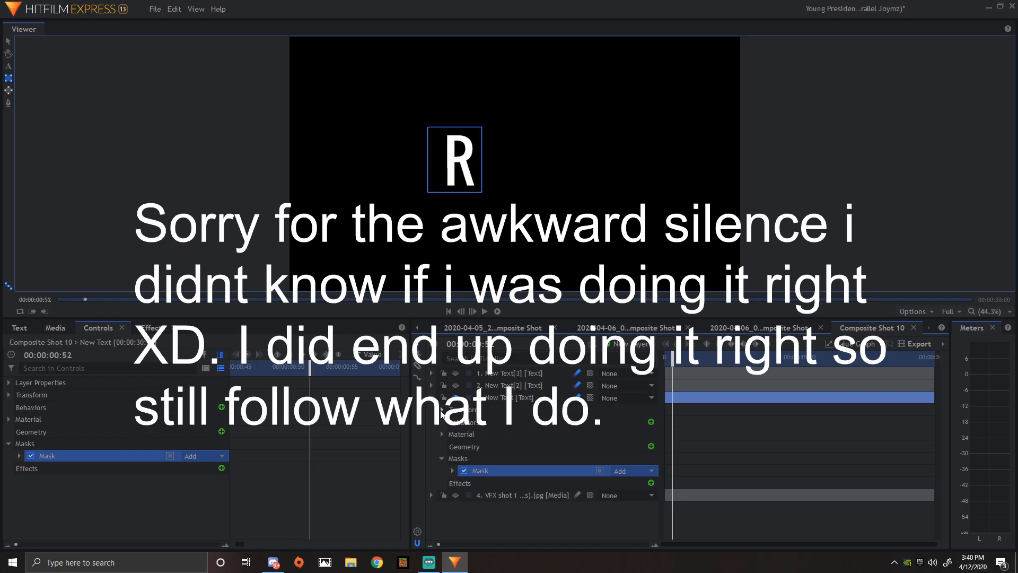
left_click(432, 399)
Step: Show only the New Text[2] layer and draw a rectangular mask around its letter E at 00:00:00:24
left_click_drag(672, 356, 669, 356)
left_click(529, 386)
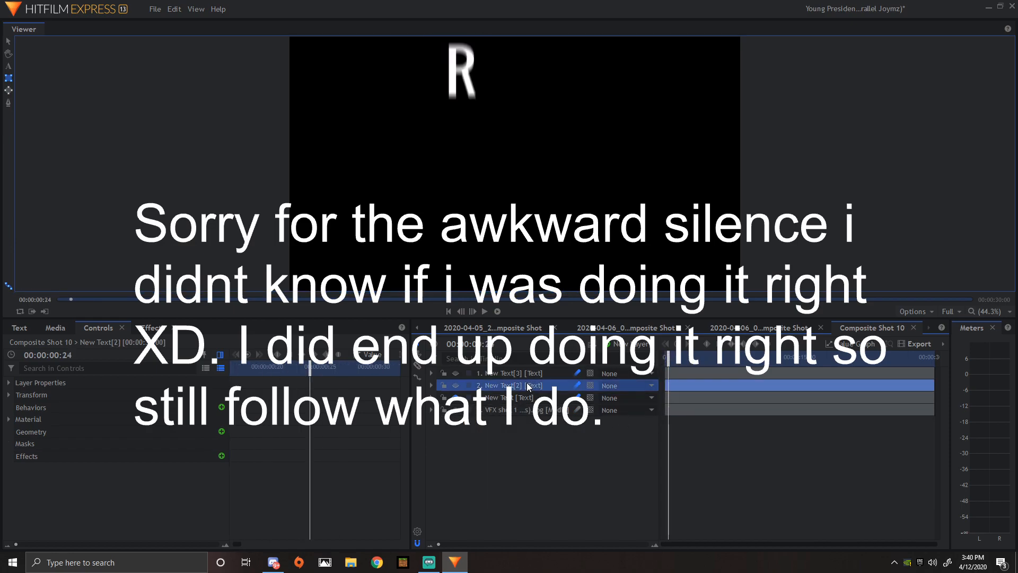
left_click(456, 386)
left_click(455, 397)
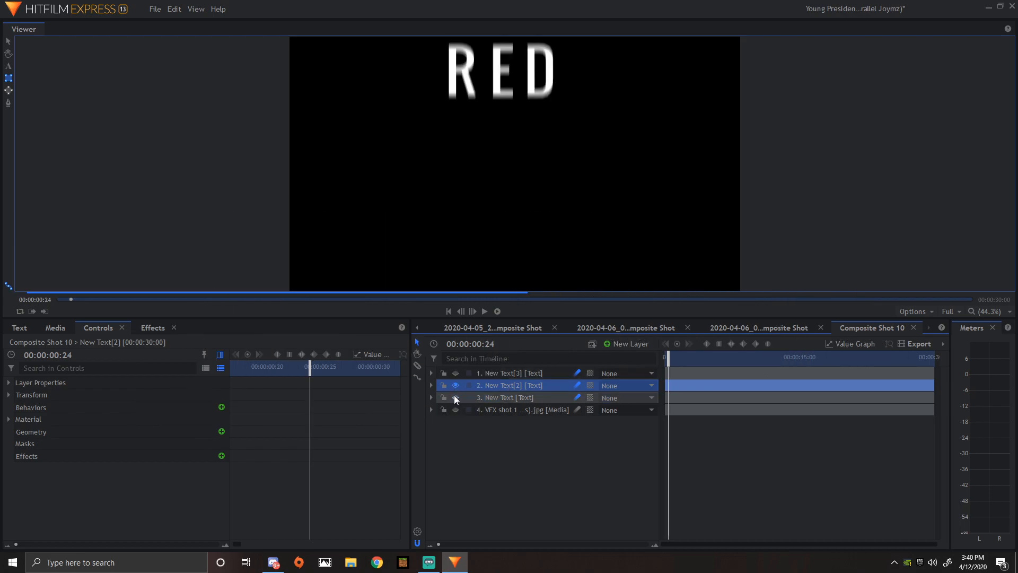
left_click_drag(483, 42, 523, 101)
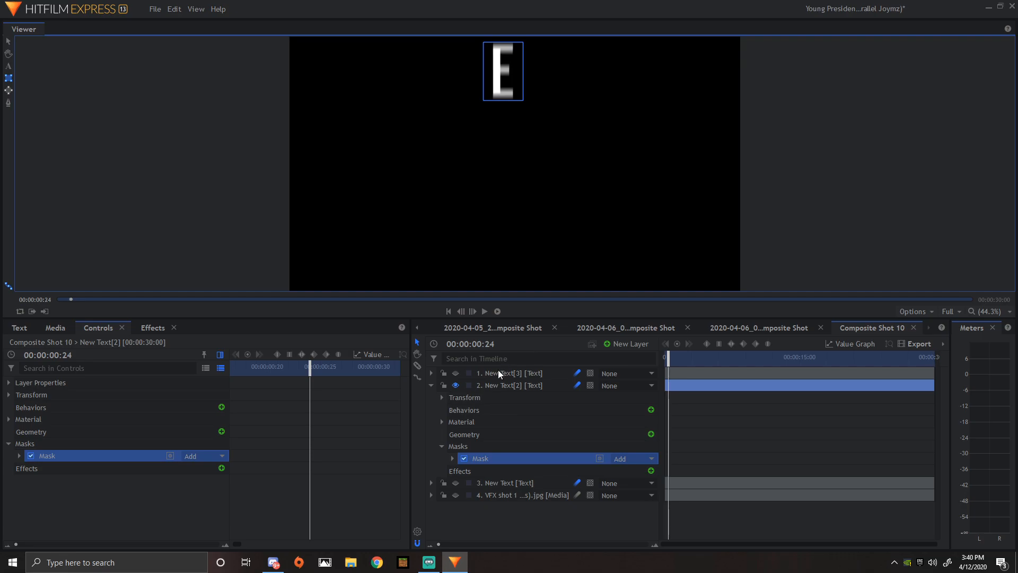
left_click(430, 385)
Step: Show only the New Text[3] layer and draw a rectangular mask around its letter D at 00:00:04:24
mouse_move(669, 358)
left_mouse_down()
mouse_move(692, 361)
mouse_move(668, 372)
left_mouse_up()
left_click(682, 372)
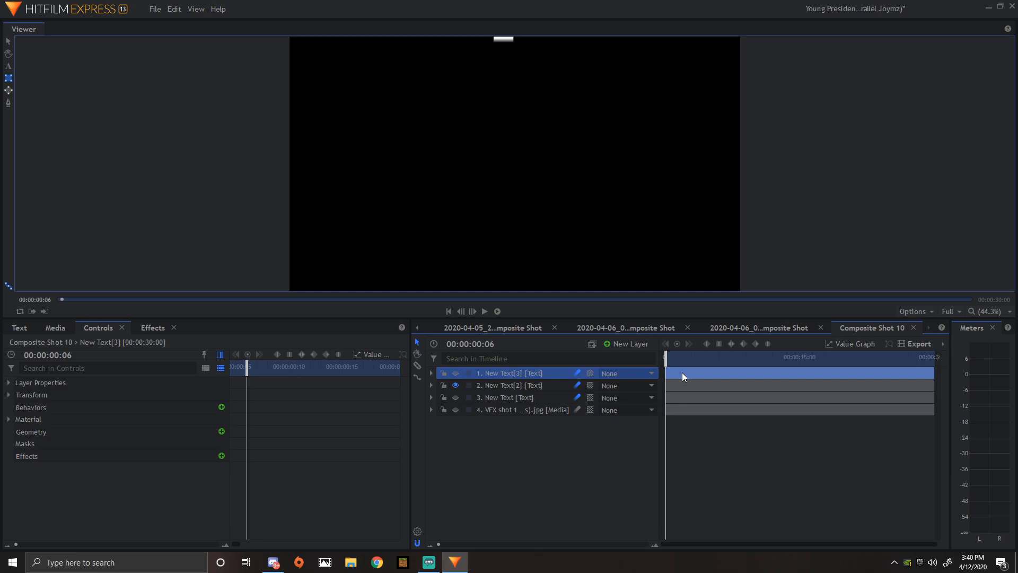
left_click(456, 373)
left_click_drag(668, 357, 704, 358)
left_click_drag(518, 129, 563, 195)
left_click(431, 373)
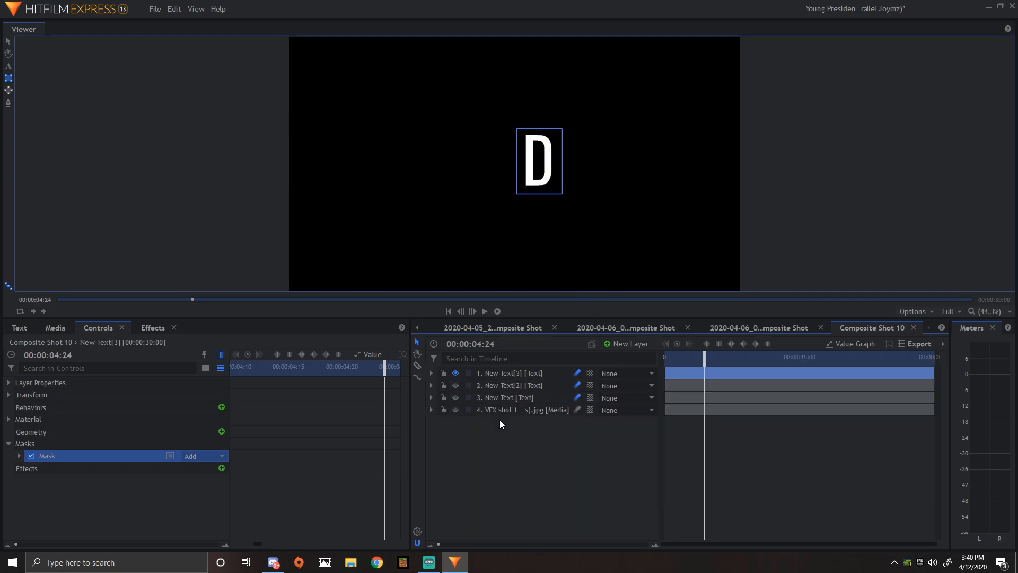
Step: Move the current time to 00:00:01:07 and make all three masked text layers visible
left_click_drag(705, 358, 674, 359)
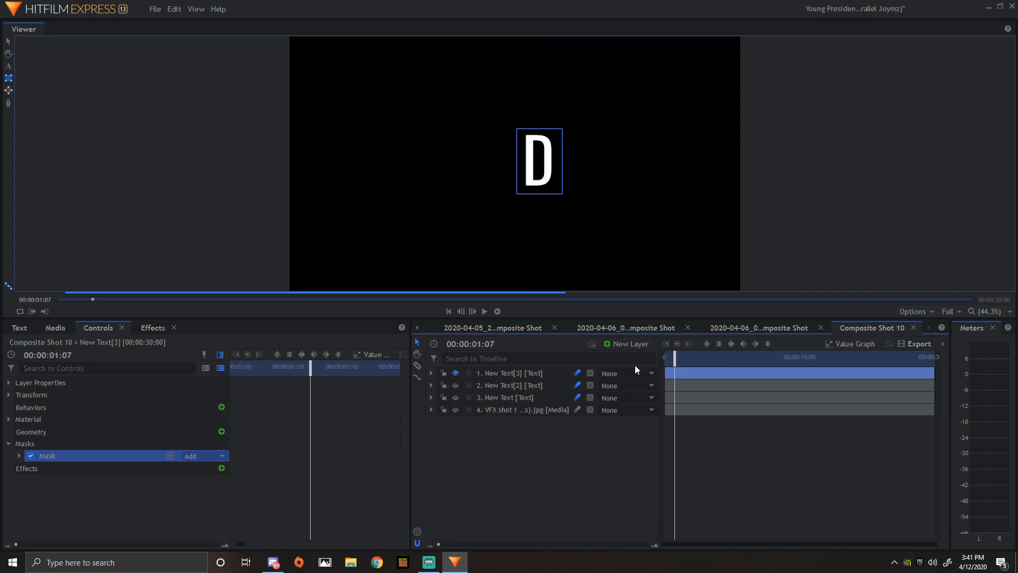
left_click(455, 385)
left_click(456, 397)
left_click(505, 447)
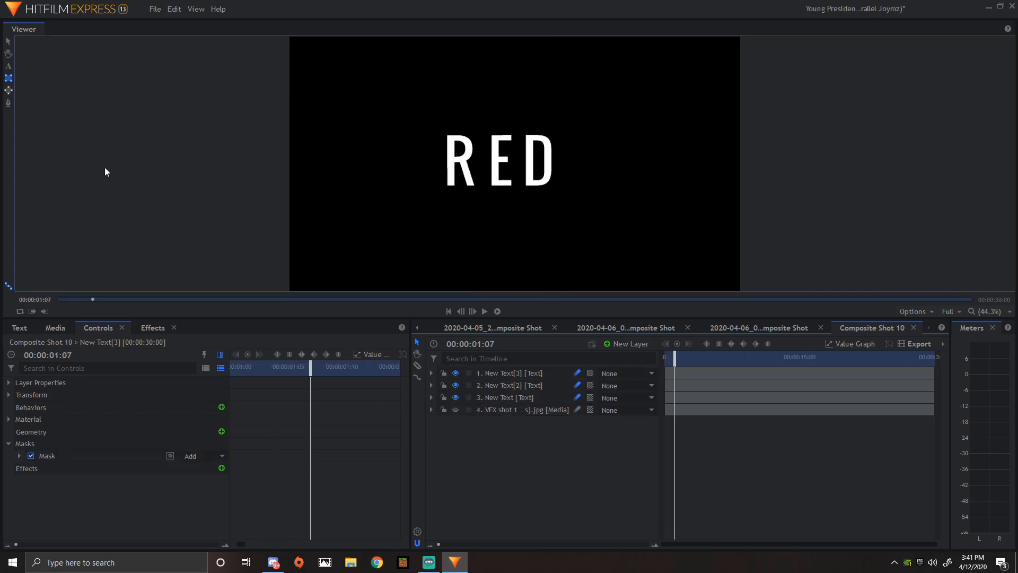
Step: Stagger the E and D layers to start at about one and two seconds, and play back the letter drops
left_click(680, 397)
left_click_drag(686, 382, 526, 350)
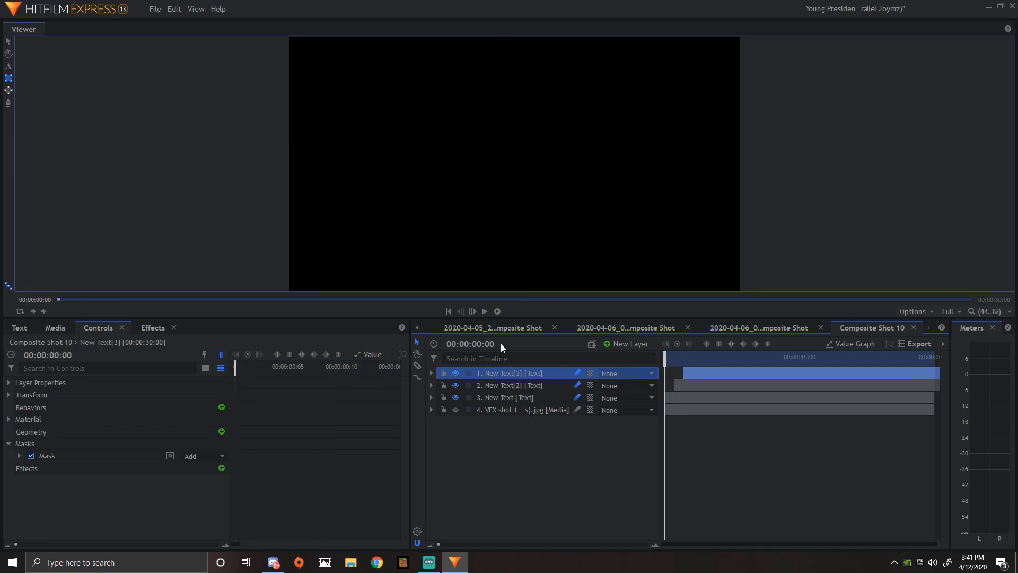
left_click(486, 313)
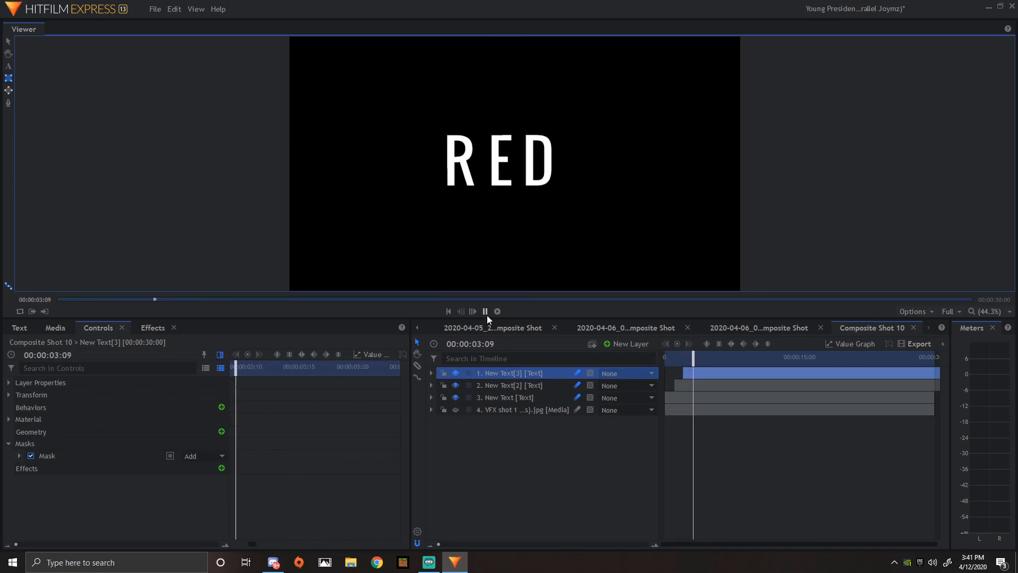
left_click_drag(704, 360, 641, 357)
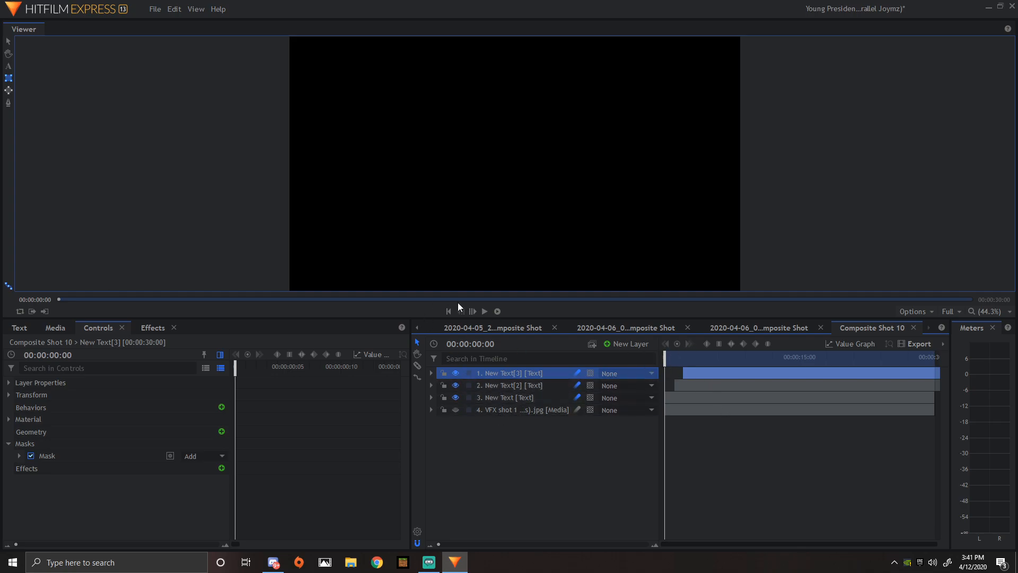
left_click(482, 312)
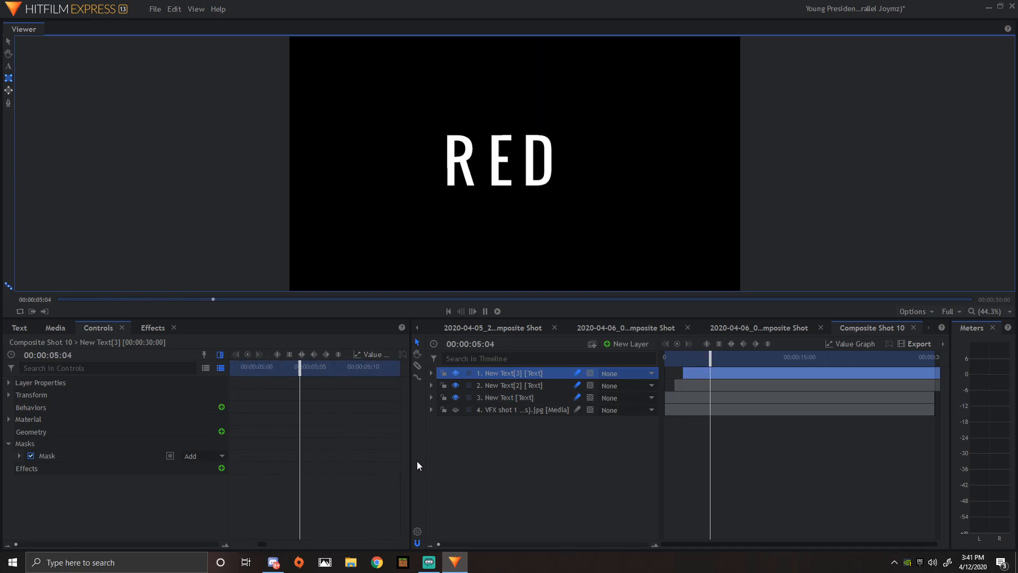
Step: Tighten the stagger by starting the E layer at about 0.6 seconds and the D layer at about 1.2 seconds
left_click_drag(409, 461, 217, 390)
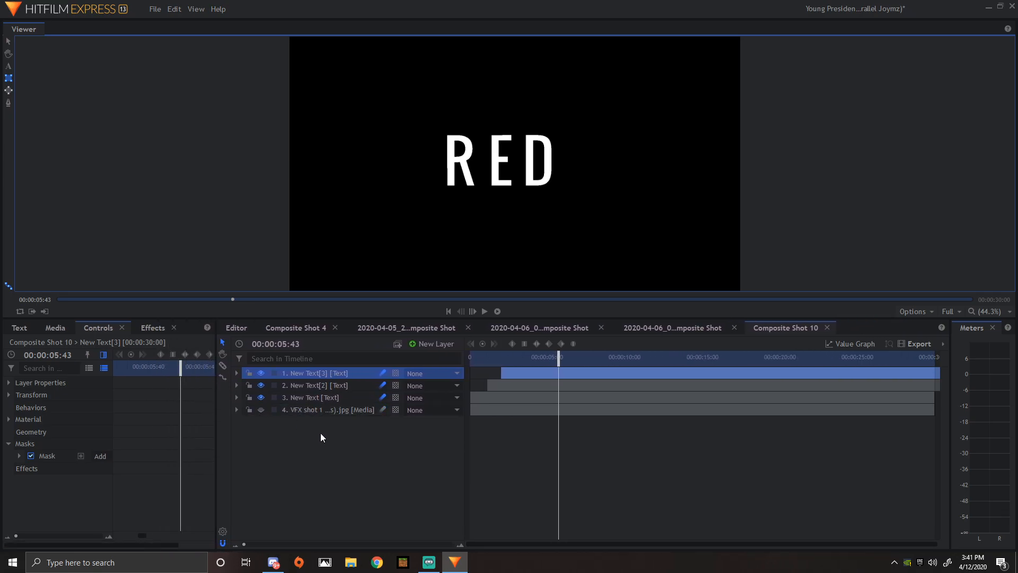
left_click_drag(560, 355, 425, 330)
left_click_drag(468, 355, 485, 363)
left_click(491, 384)
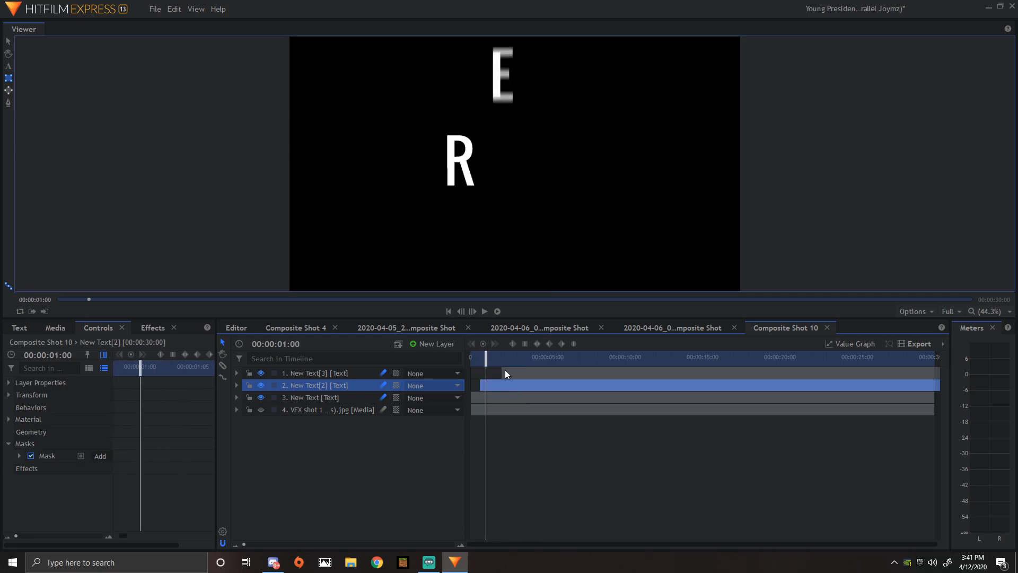
left_click_drag(486, 362, 490, 361)
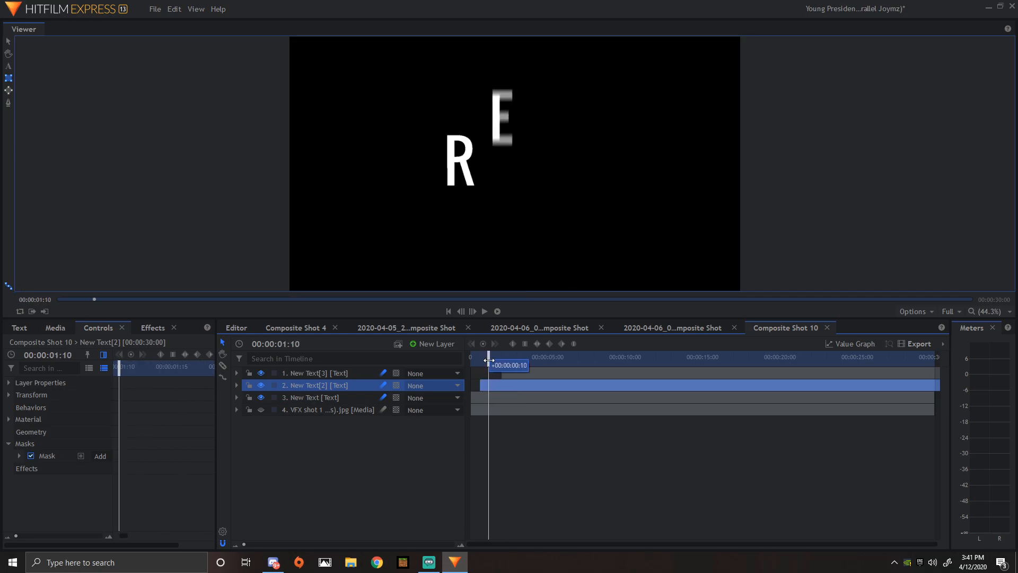
left_click(509, 373)
Step: Play back the tightened letter-by-letter drop from the start of the composite shot
key("Home")
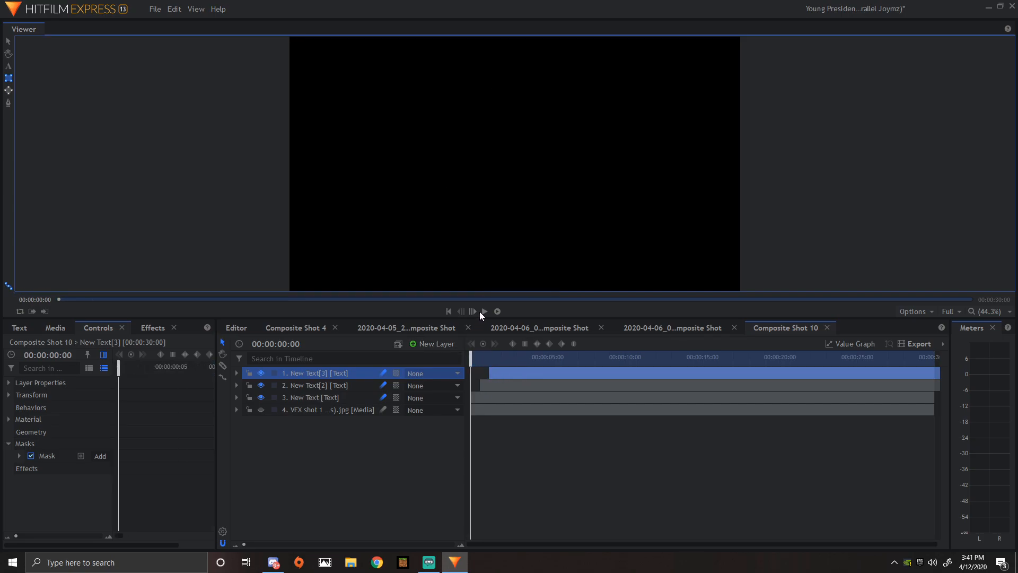
left_click(483, 311)
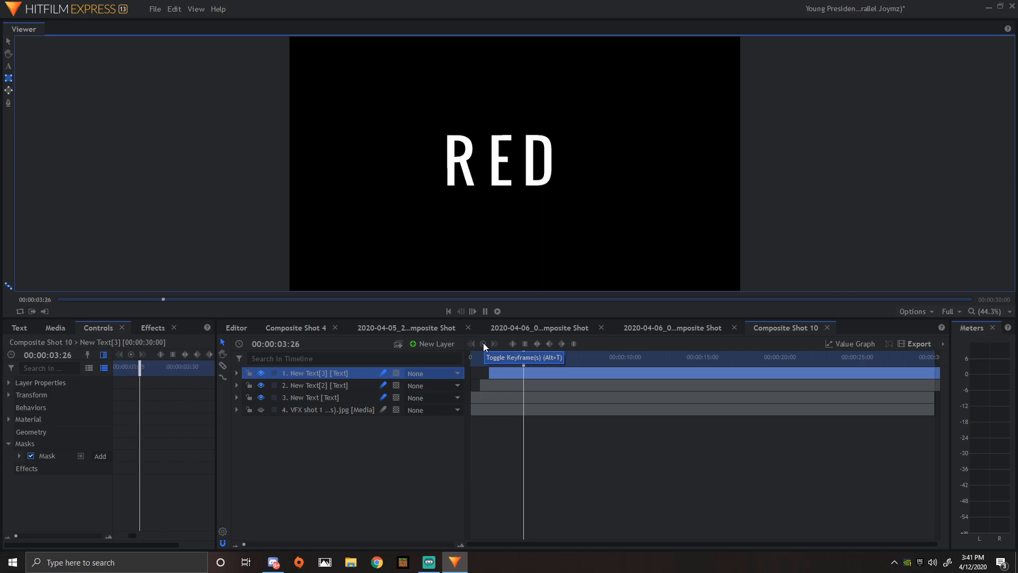
left_click(485, 311)
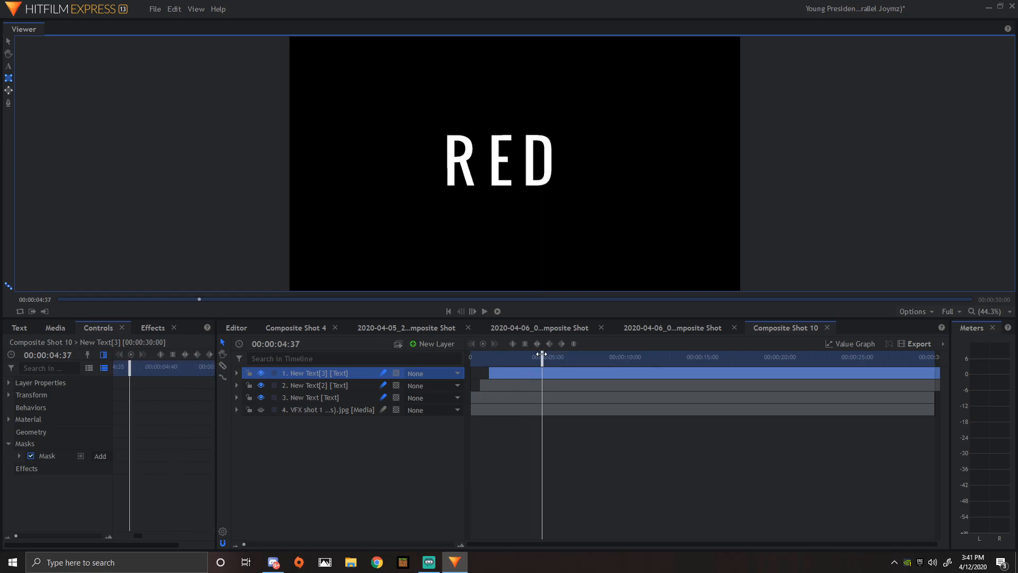
Step: Return the composite shot to its first frame, show the project media, and switch to the Editor timeline
key("Home")
left_click(55, 328)
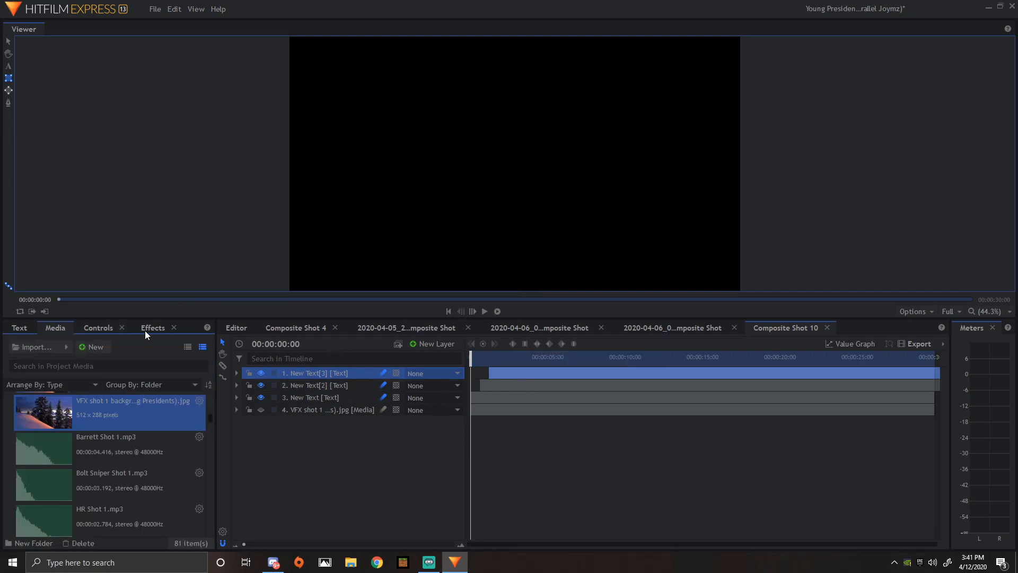
left_click(245, 327)
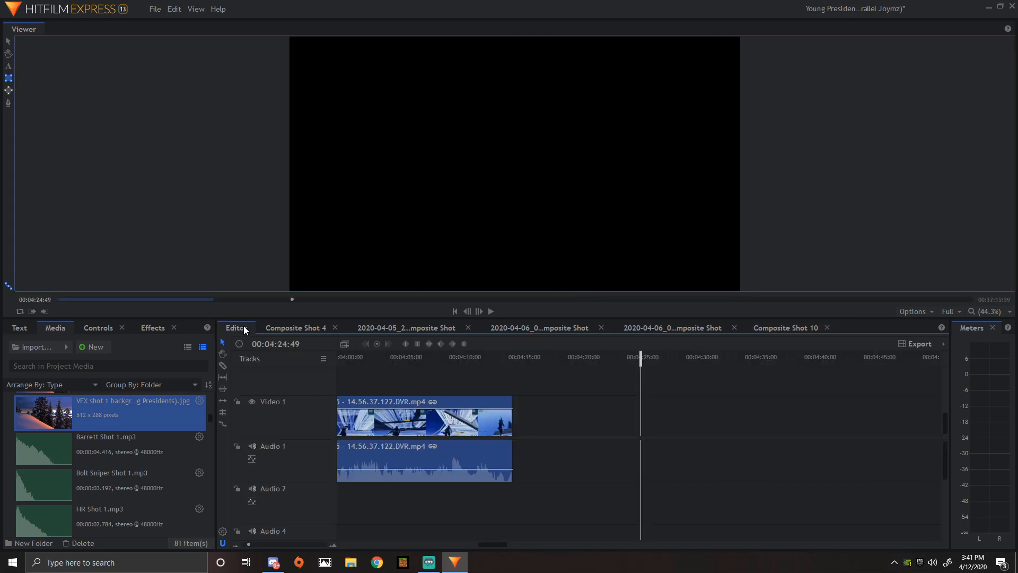